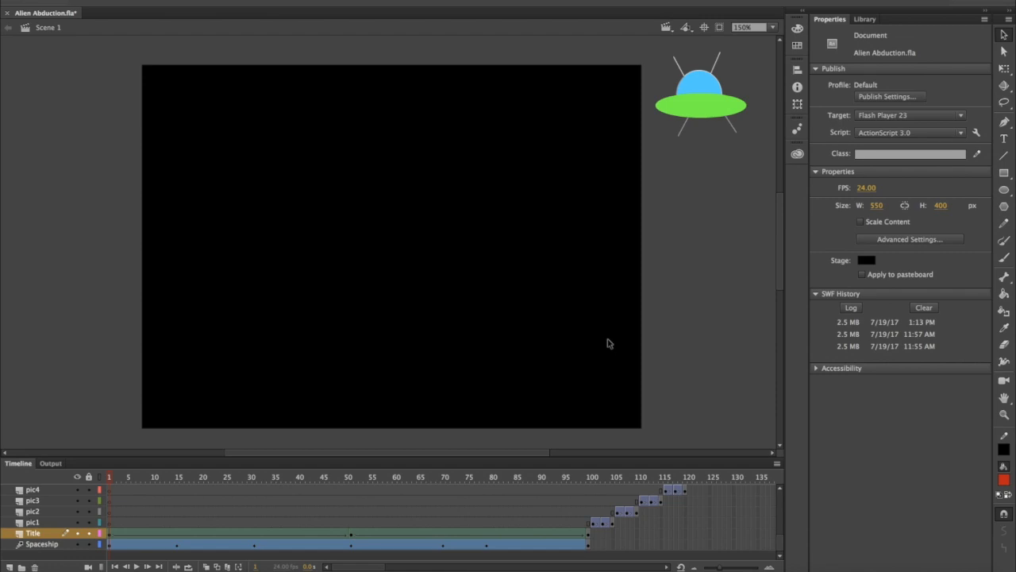
Test the Alien Abduction movie to preview its animation, and close the preview
{"action": "key", "text": "super+Return"}
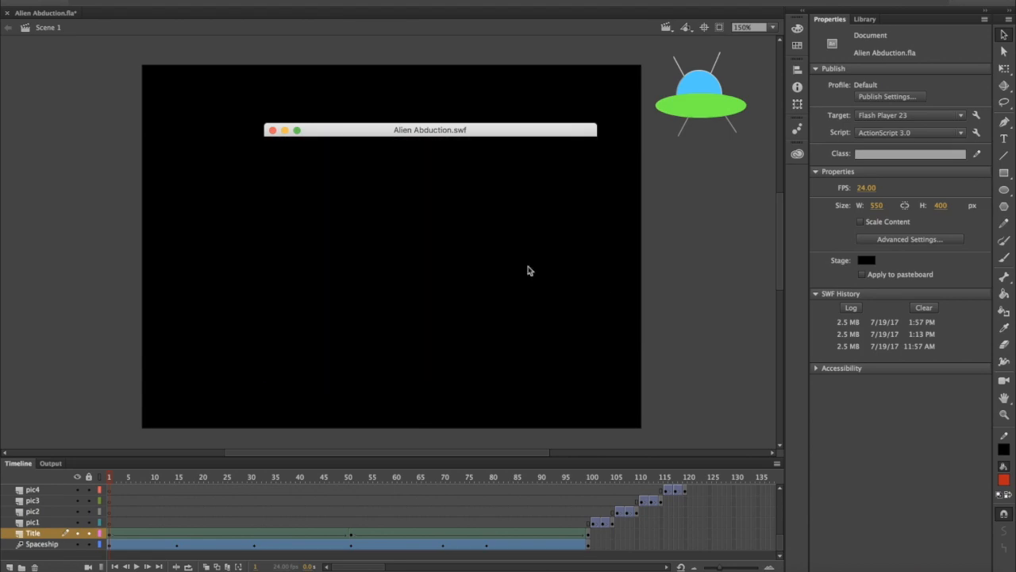
{"action": "left_click", "coordinate": [272, 130]}
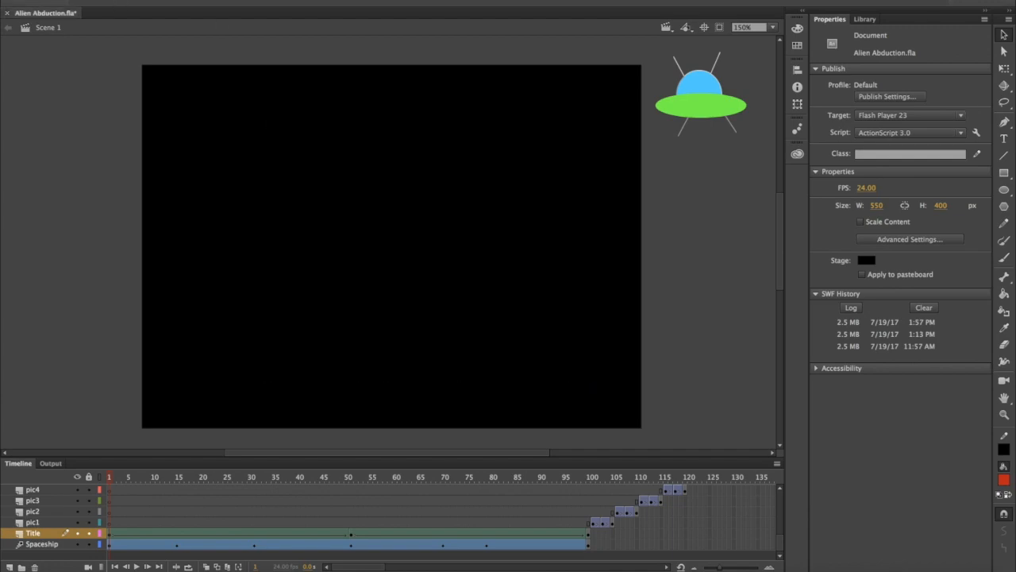
Create a new ActionScript 3.0 document 514 px high and make its stage background black
{"action": "left_click", "coordinate": [101, 1]}
{"action": "key", "text": "super+n"}
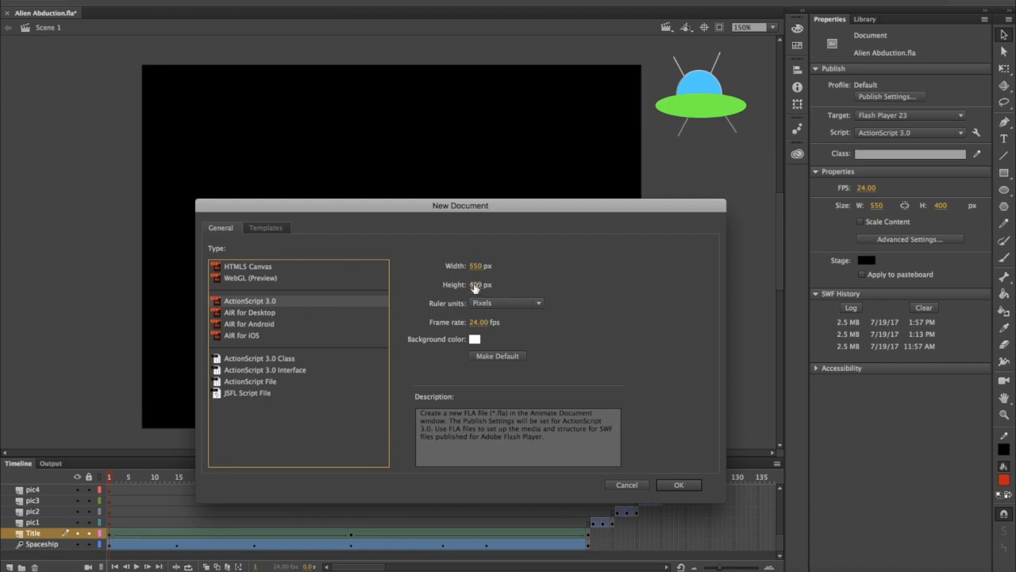
{"action": "left_click", "coordinate": [475, 285]}
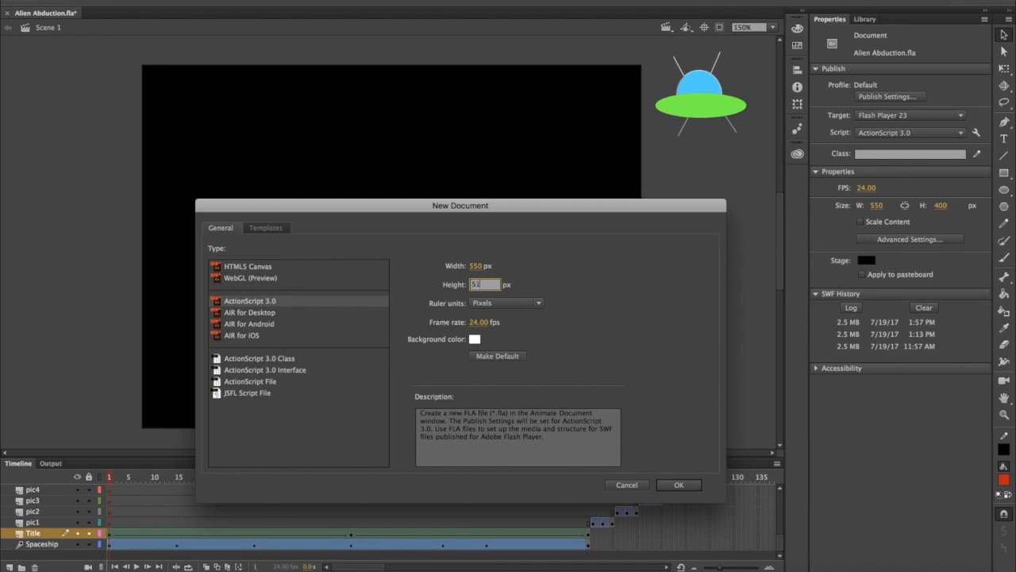
{"action": "left_click", "coordinate": [679, 485]}
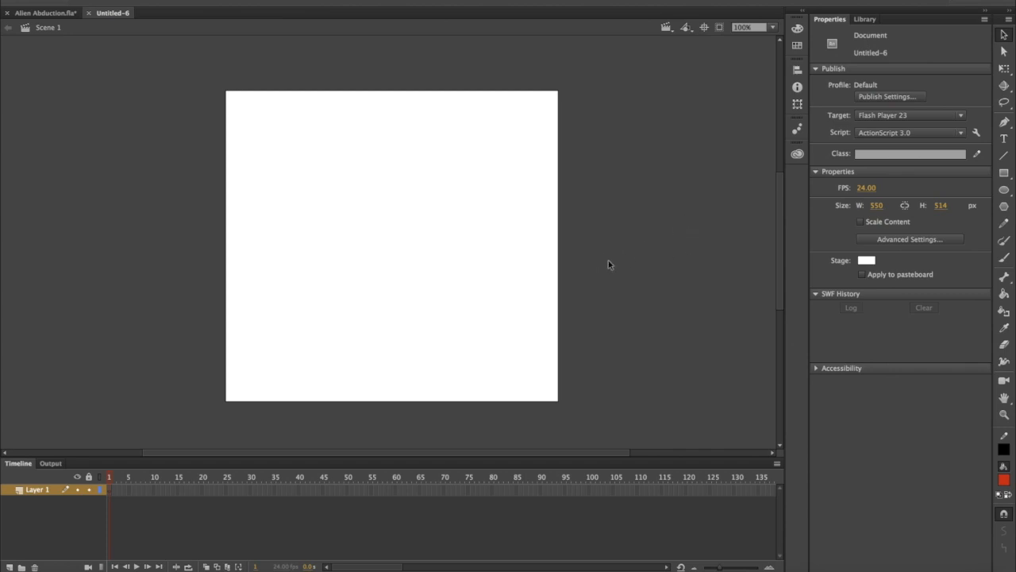
{"action": "left_click", "coordinate": [868, 261]}
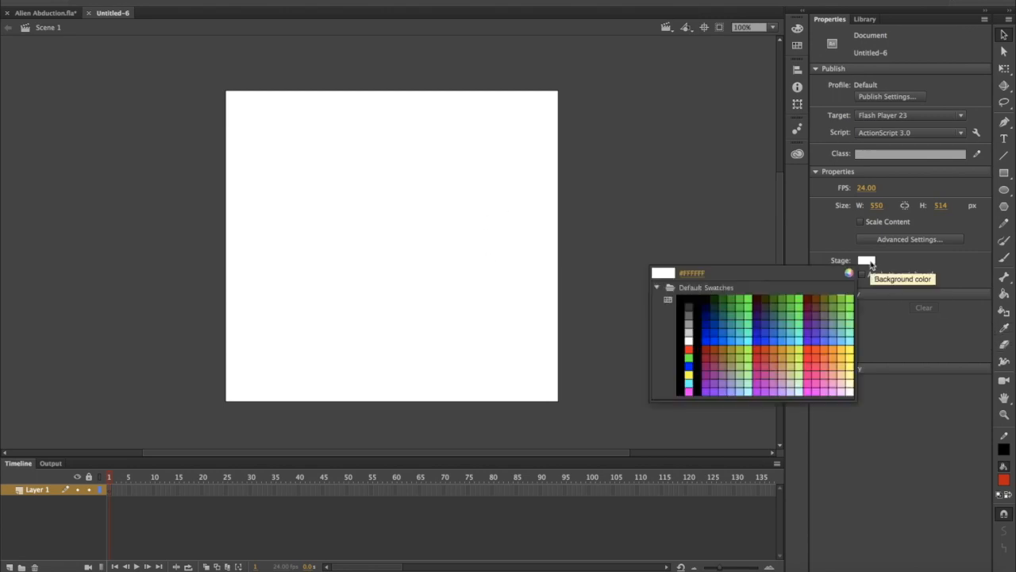
{"action": "left_click", "coordinate": [689, 299]}
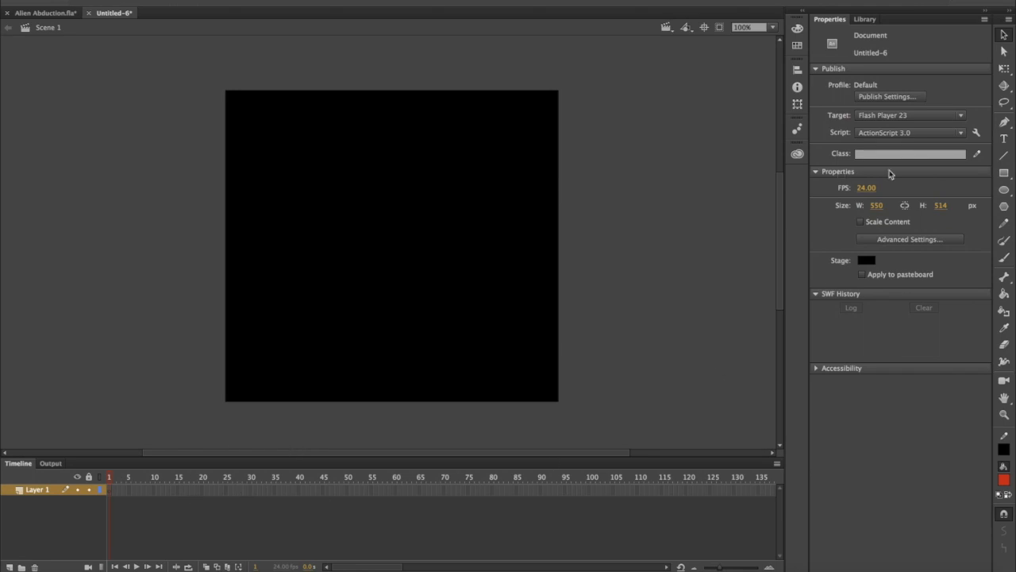
Add the static text "ALIEN" near the stage's lower edge with a font size of 10 pt
{"action": "left_click", "coordinate": [1004, 139]}
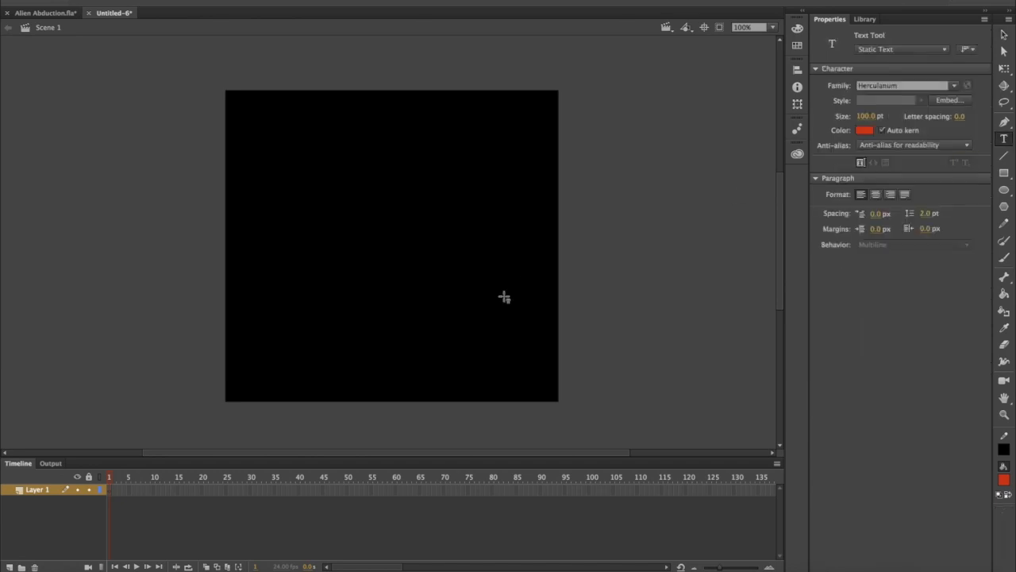
{"action": "left_click", "coordinate": [379, 418]}
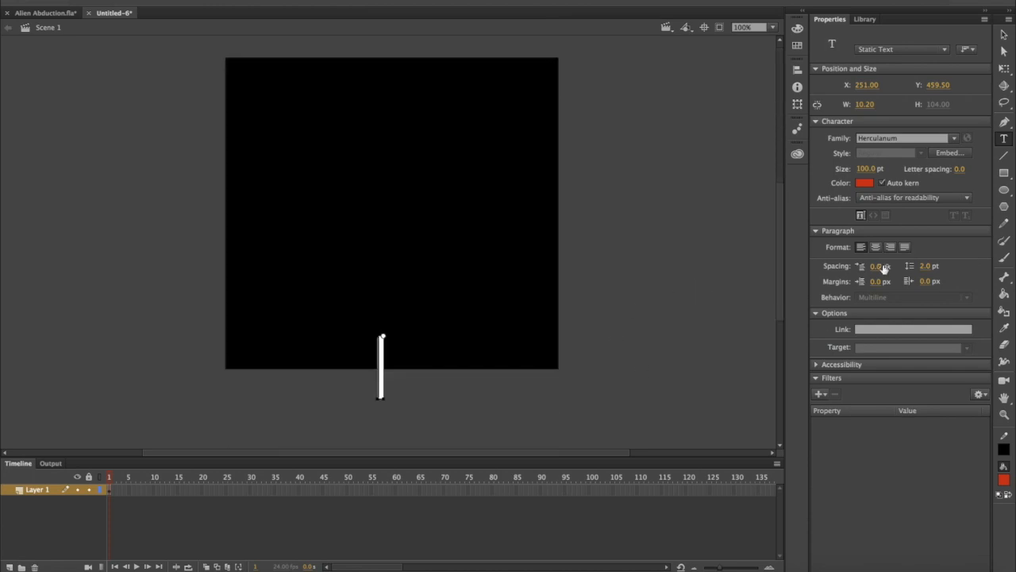
{"action": "left_click", "coordinate": [863, 168]}
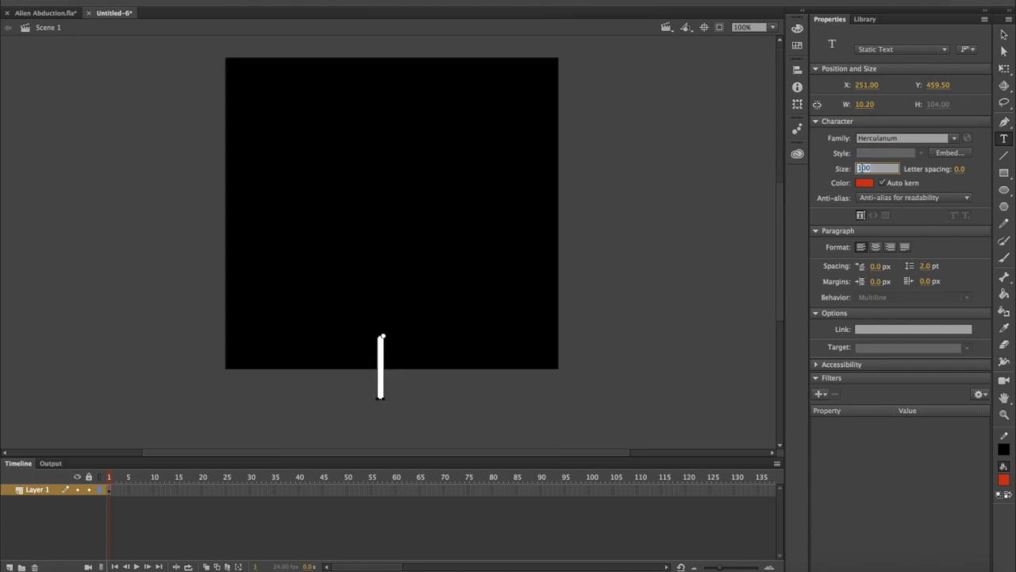
{"action": "type", "text": "1"}
{"action": "key", "text": "Return"}
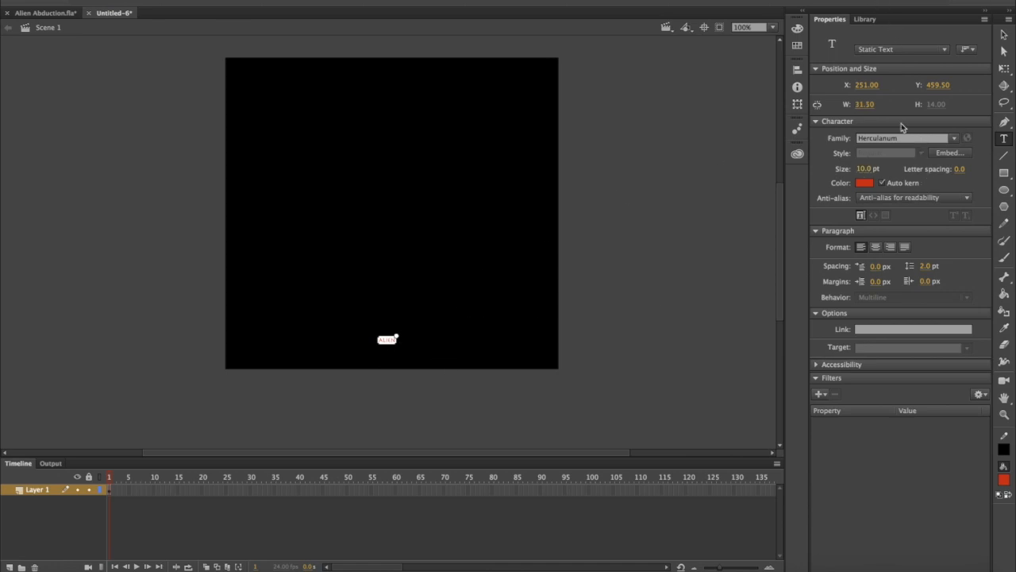
Move the small ALIEN text just below the stage and centre it horizontally to the stage
{"action": "left_click", "coordinate": [1004, 35]}
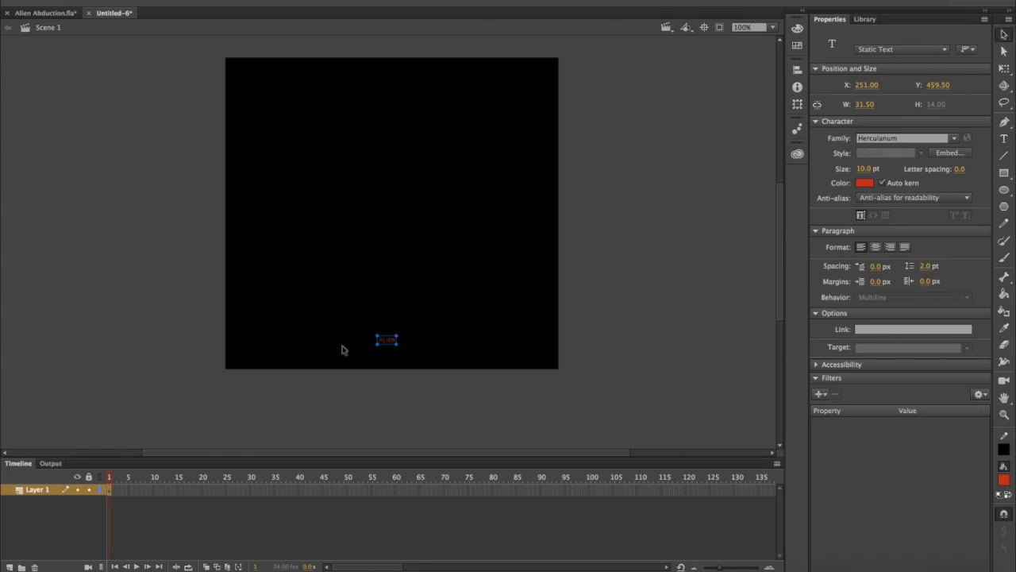
{"action": "left_click_drag", "start_coordinate": [390, 340], "coordinate": [385, 389]}
{"action": "left_click", "coordinate": [799, 70]}
{"action": "left_click", "coordinate": [691, 92]}
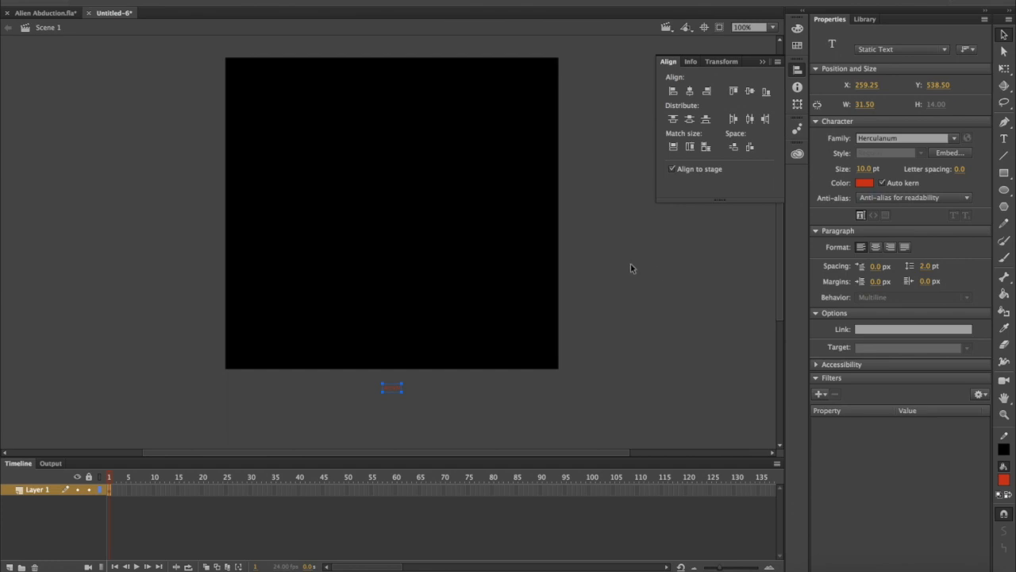
Insert a keyframe at frame 50 of Layer 1
{"action": "left_click", "coordinate": [347, 493]}
{"action": "right_click", "coordinate": [347, 493]}
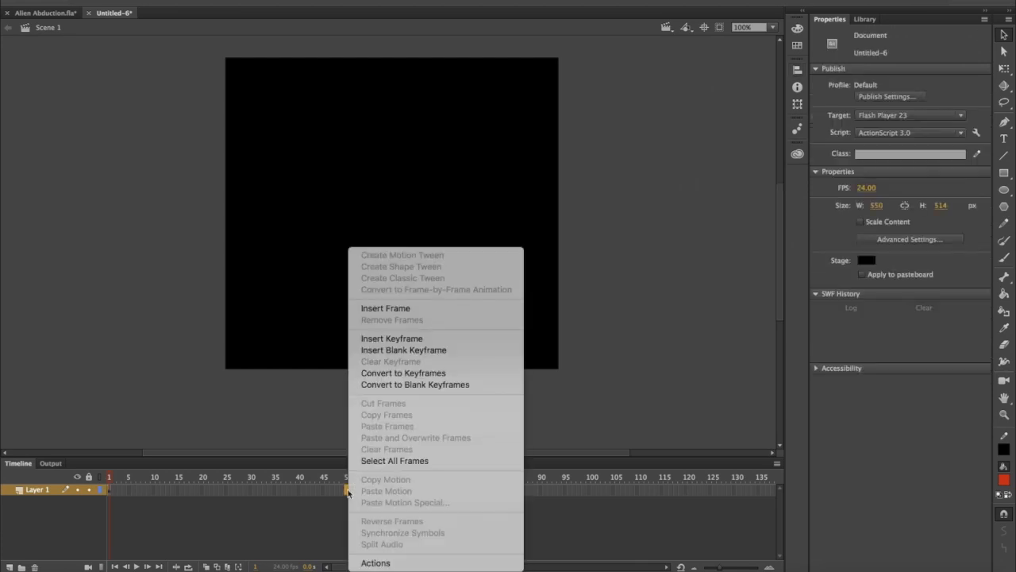
{"action": "left_click", "coordinate": [428, 338]}
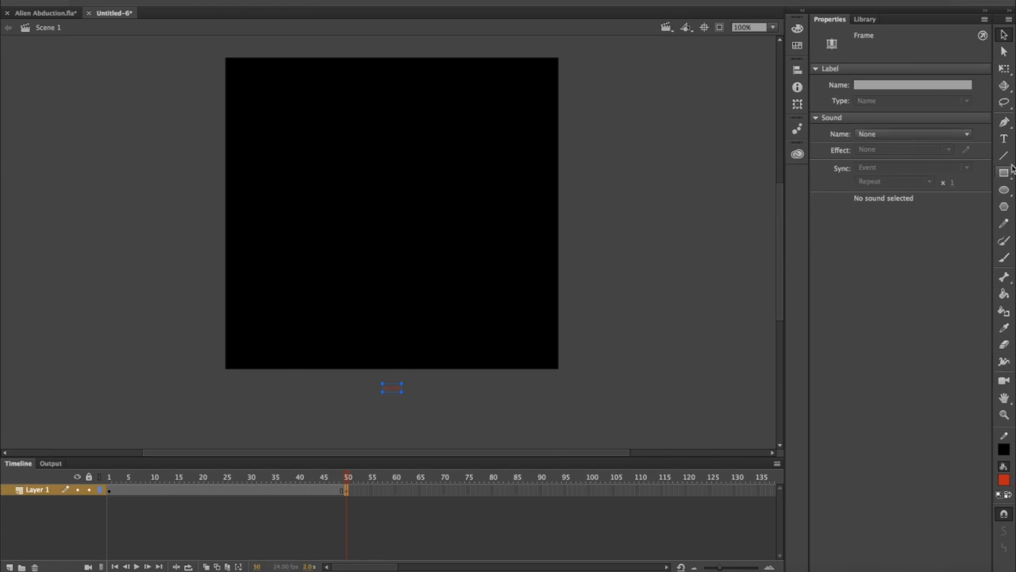
Set the font size of the ALIEN text at frame 50 to 200 pt
{"action": "left_click", "coordinate": [1004, 139]}
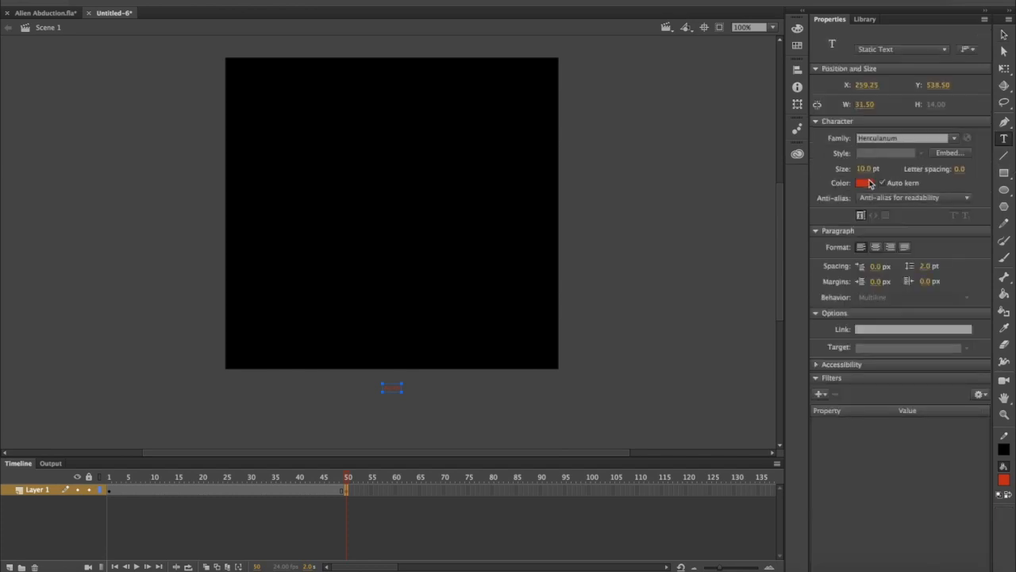
{"action": "left_click_drag", "start_coordinate": [860, 168], "coordinate": [862, 169]}
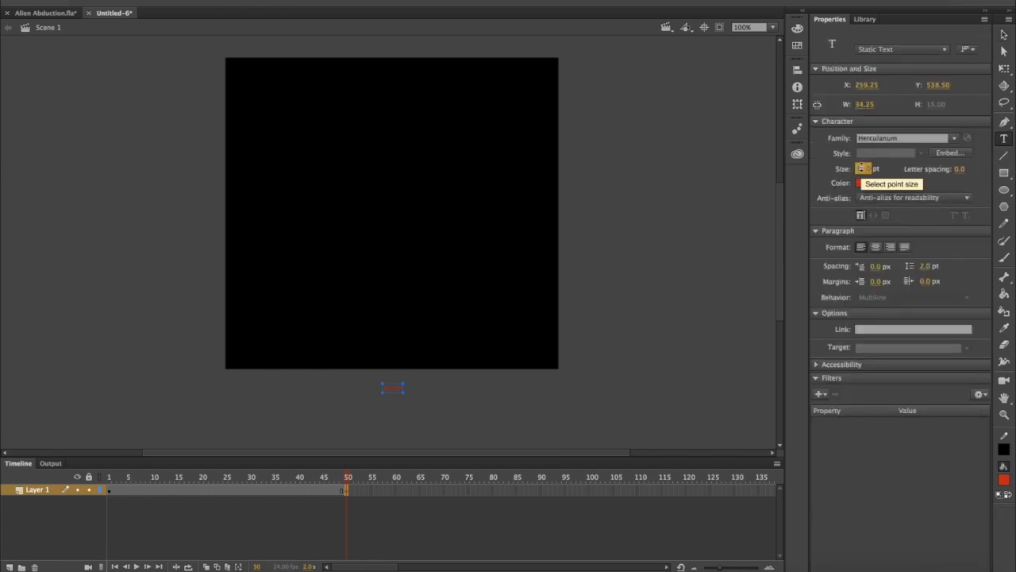
{"action": "left_click", "coordinate": [863, 168]}
{"action": "type", "text": "200"}
{"action": "key", "text": "Return"}
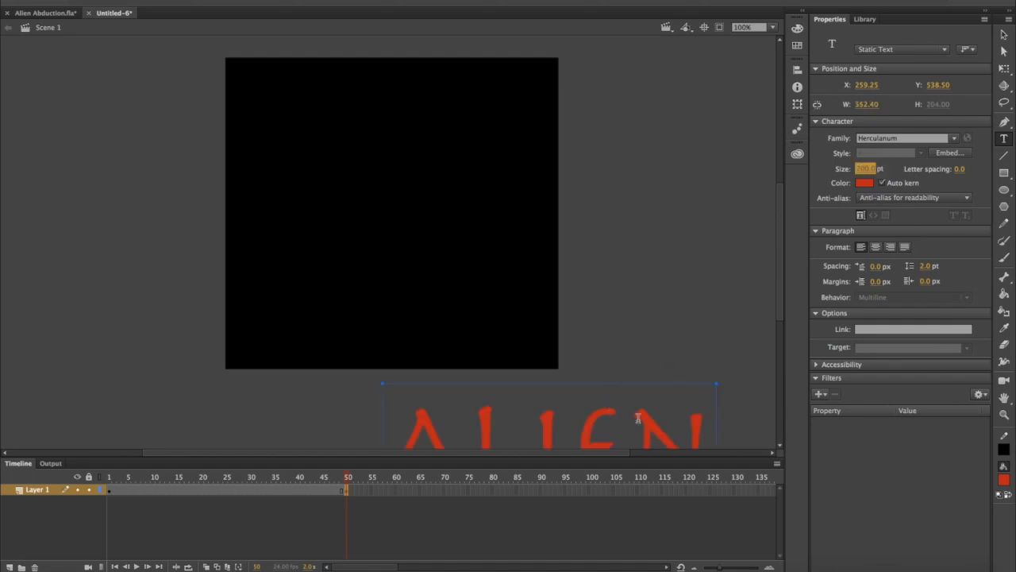
Move the enlarged ALIEN text onto the upper part of the stage and centre it horizontally to the stage
{"action": "left_click", "coordinate": [1004, 35]}
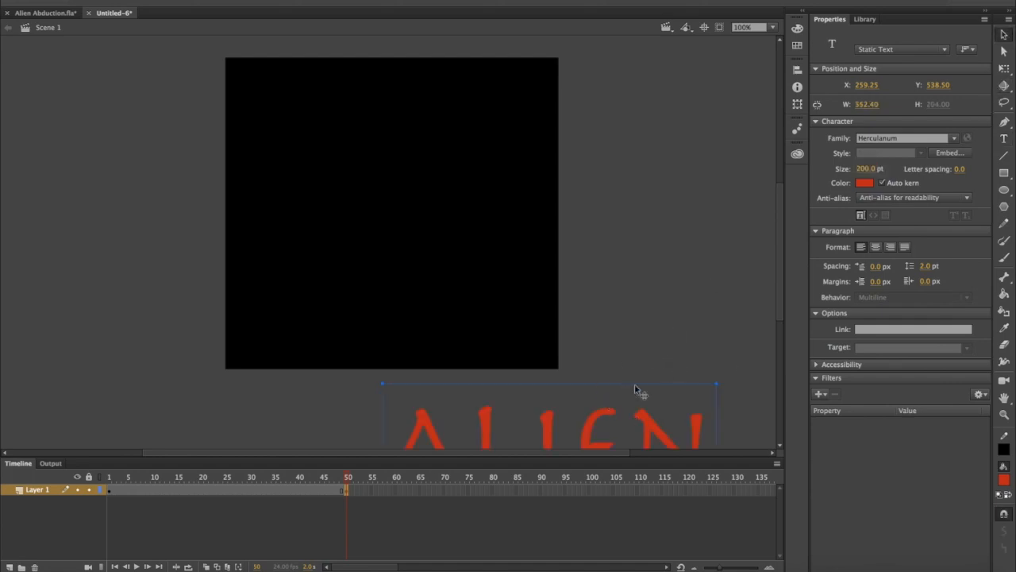
{"action": "left_click_drag", "start_coordinate": [590, 421], "coordinate": [433, 96]}
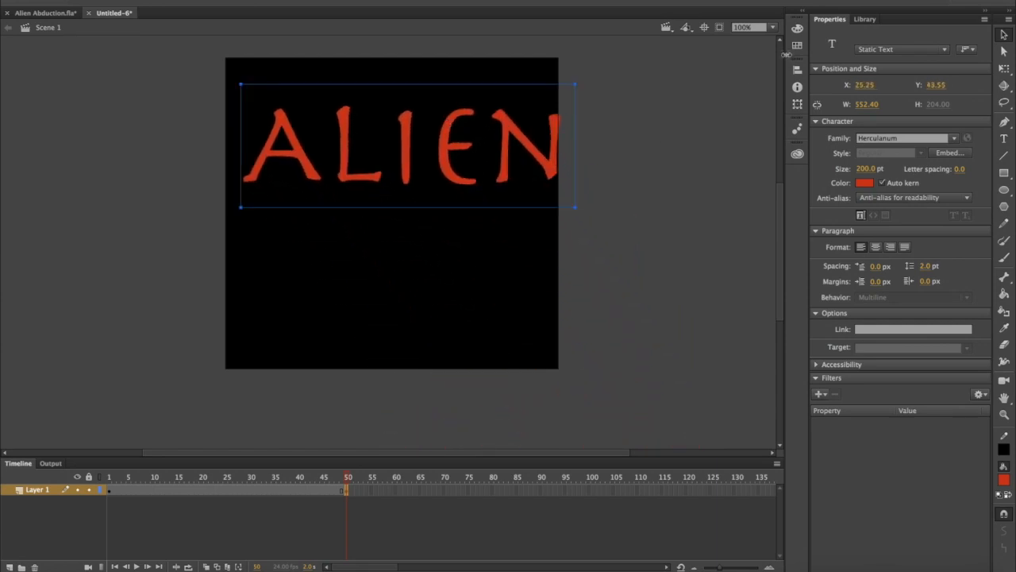
{"action": "left_click", "coordinate": [797, 69]}
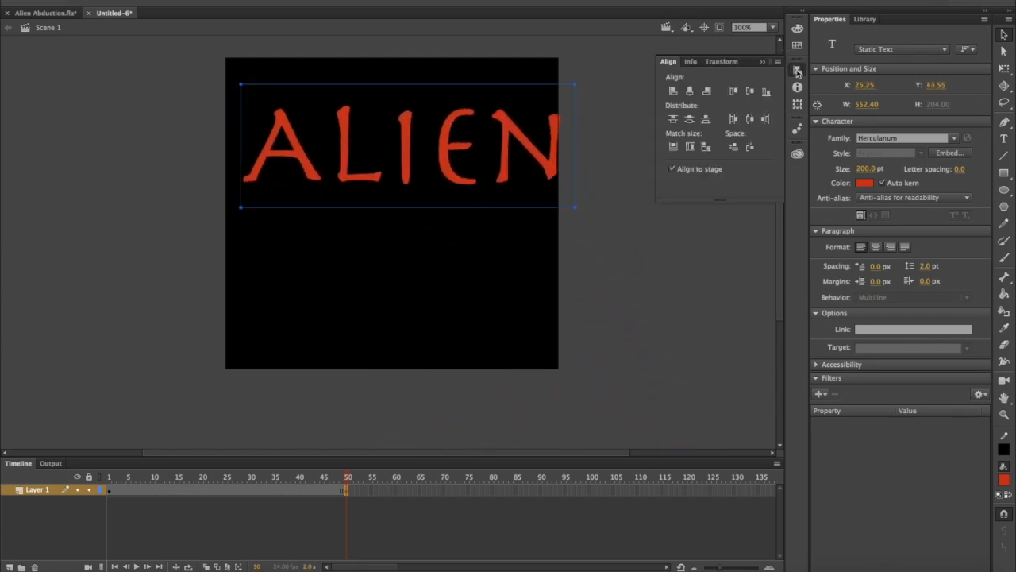
{"action": "left_click", "coordinate": [692, 91]}
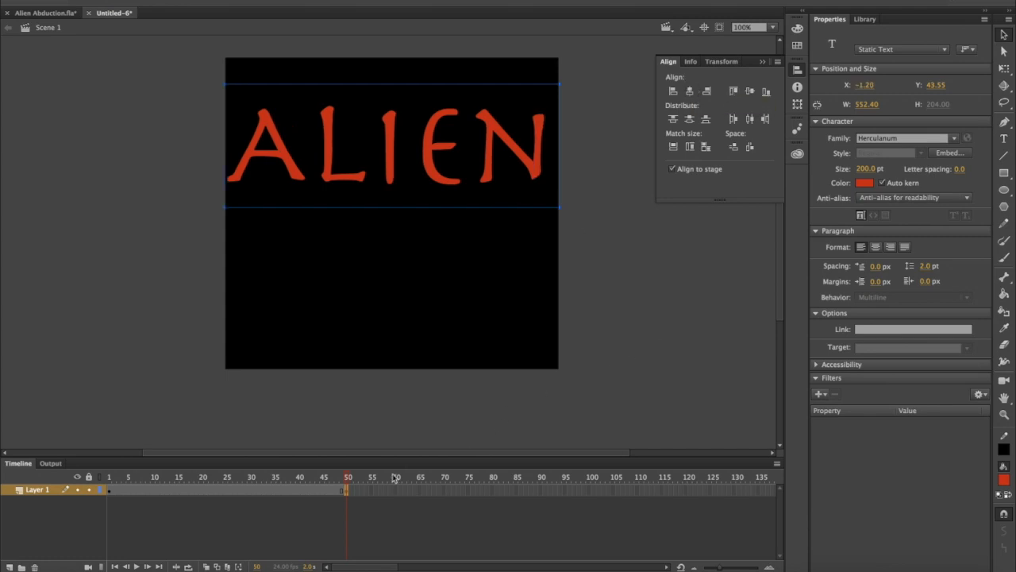
Break apart the small ALIEN text at frame 1 twice to turn it into shapes
{"action": "right_click", "coordinate": [234, 494]}
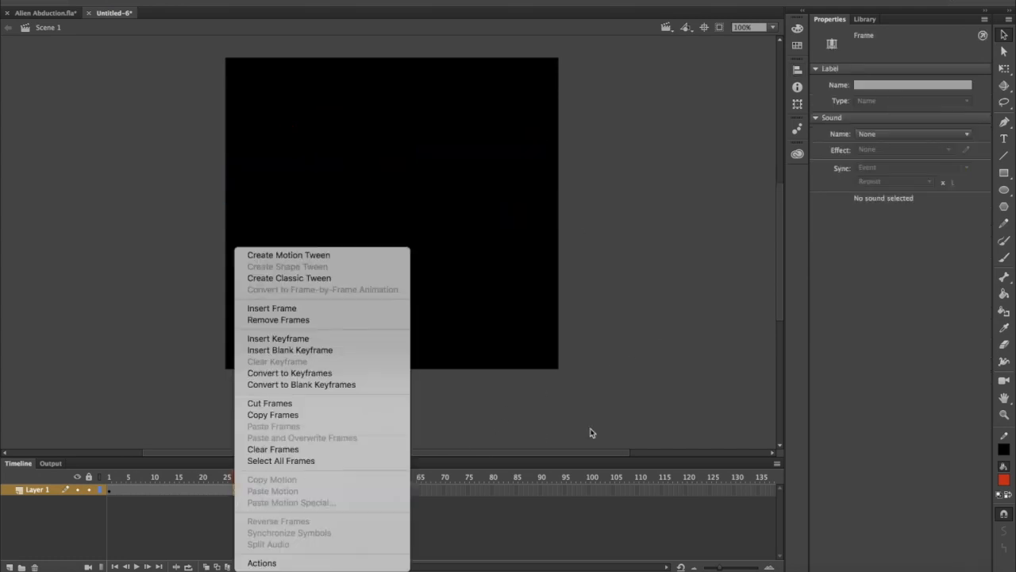
{"action": "left_click", "coordinate": [580, 430]}
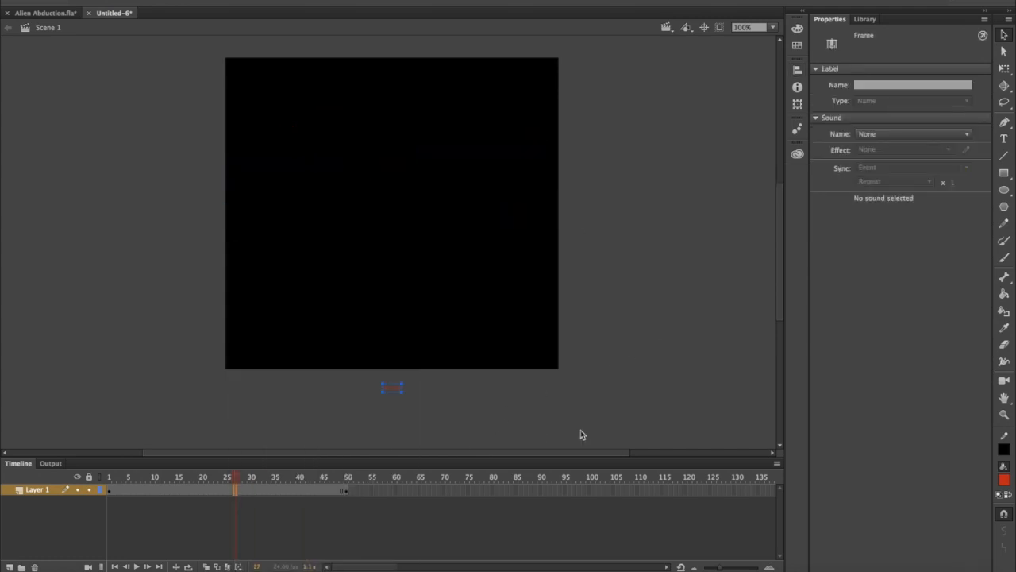
{"action": "left_click", "coordinate": [110, 492]}
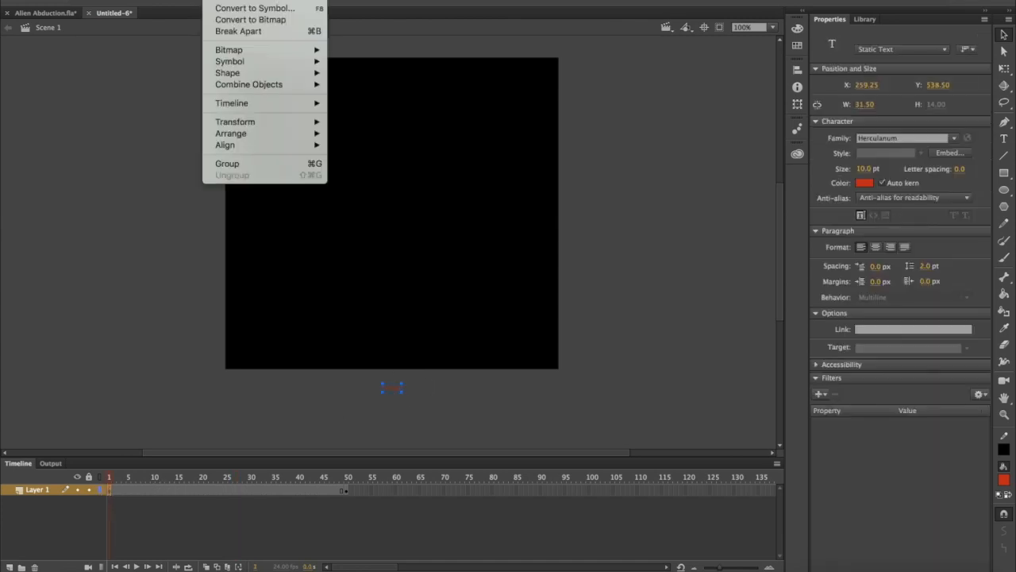
{"action": "left_click", "coordinate": [238, 30]}
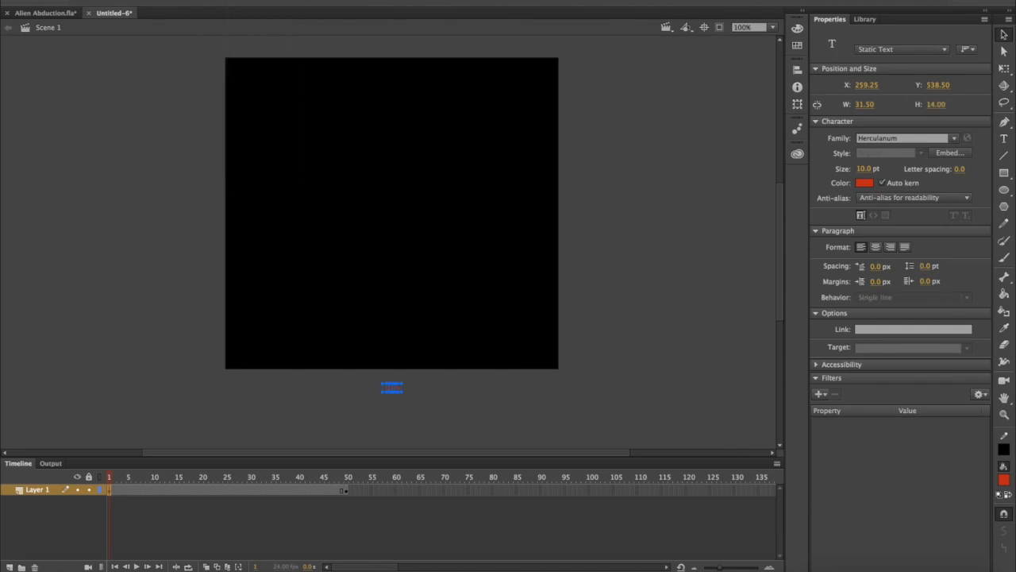
{"action": "left_click", "coordinate": [246, 29]}
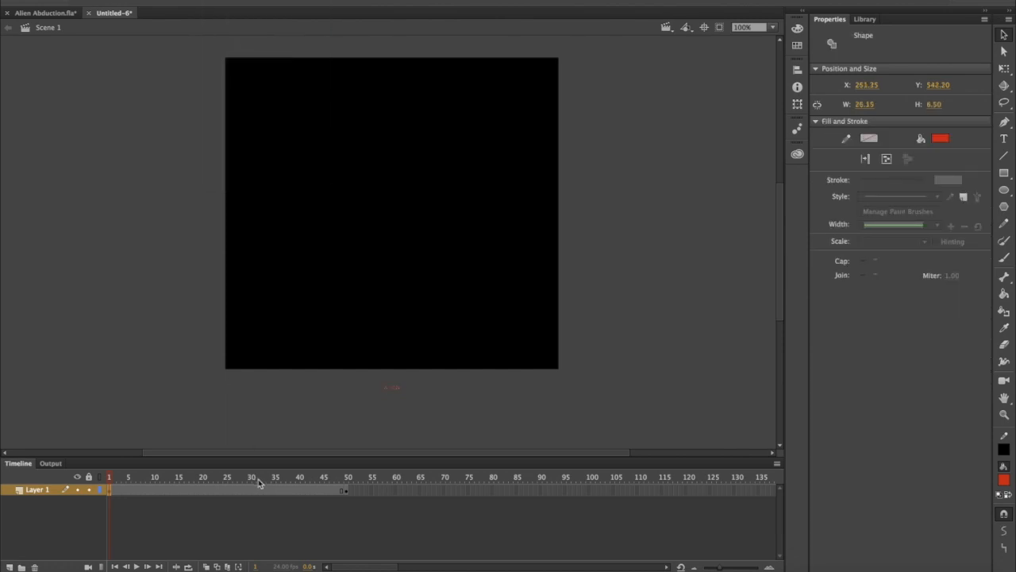
Break apart the large ALIEN text at frame 50 twice to turn it into shapes
{"action": "left_click", "coordinate": [346, 493]}
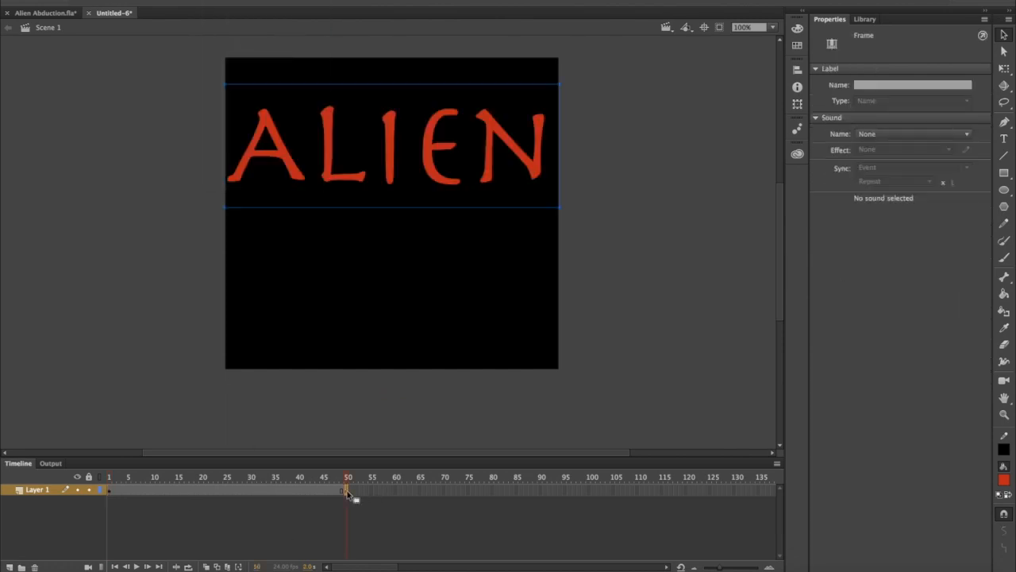
{"action": "left_click", "coordinate": [418, 106]}
{"action": "left_click", "coordinate": [214, 0]}
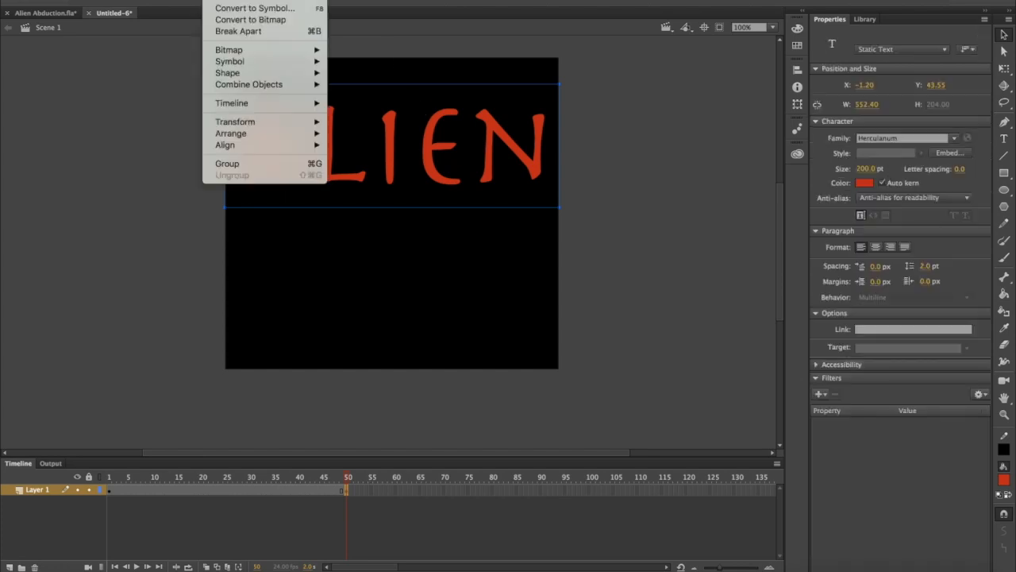
{"action": "left_click", "coordinate": [262, 29]}
{"action": "left_click", "coordinate": [215, 0]}
{"action": "left_click", "coordinate": [261, 30]}
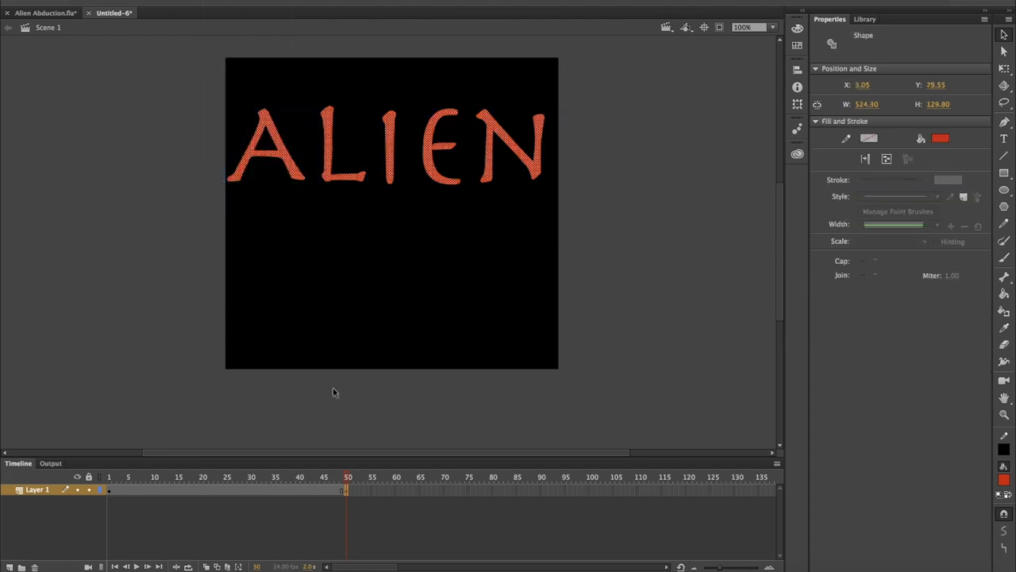
Create a shape tween between the keyframes at frames 1 and 50 of Layer 1
{"action": "left_click", "coordinate": [348, 479]}
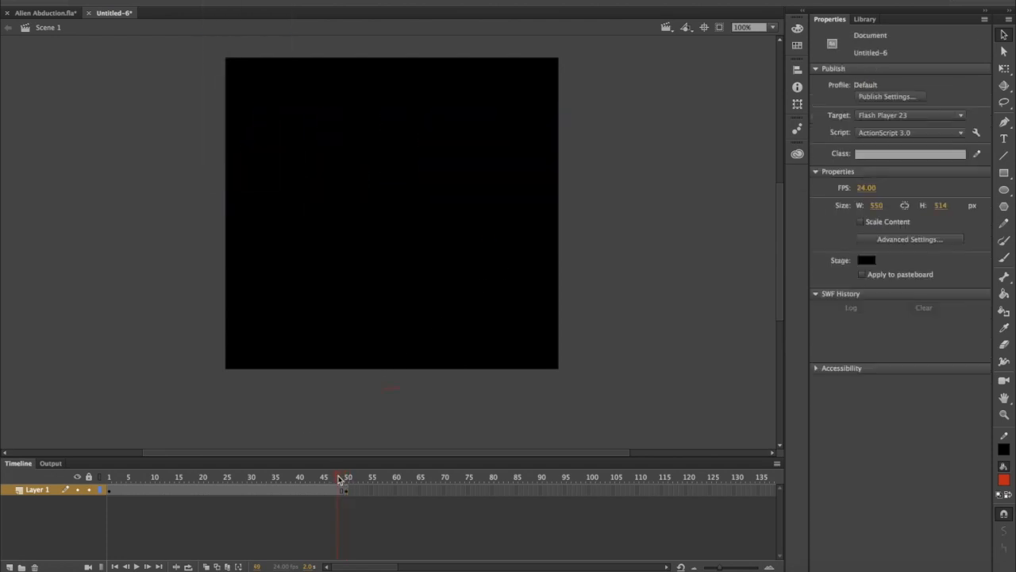
{"action": "right_click", "coordinate": [225, 489]}
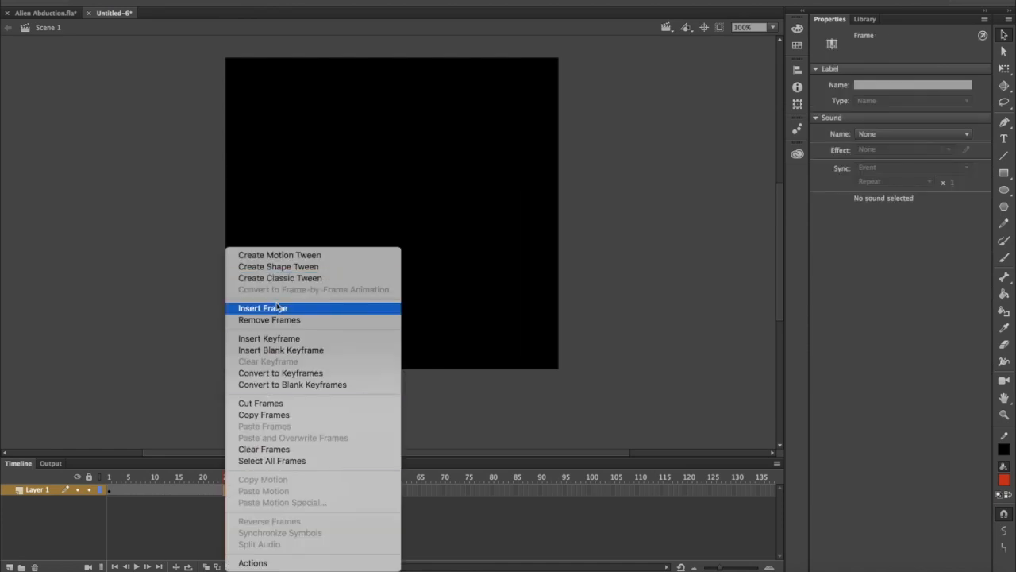
{"action": "left_click", "coordinate": [291, 271]}
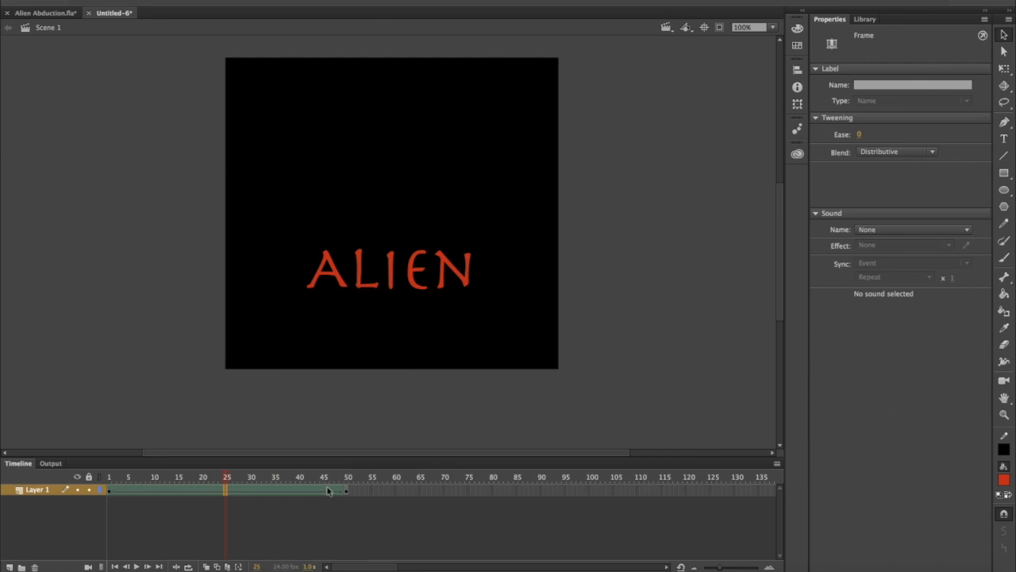
Scrub back to frame 1 to preview the ALIEN shape tween, and check its start and end keyframes
{"action": "left_click_drag", "start_coordinate": [226, 476], "coordinate": [103, 476]}
{"action": "left_click", "coordinate": [355, 491]}
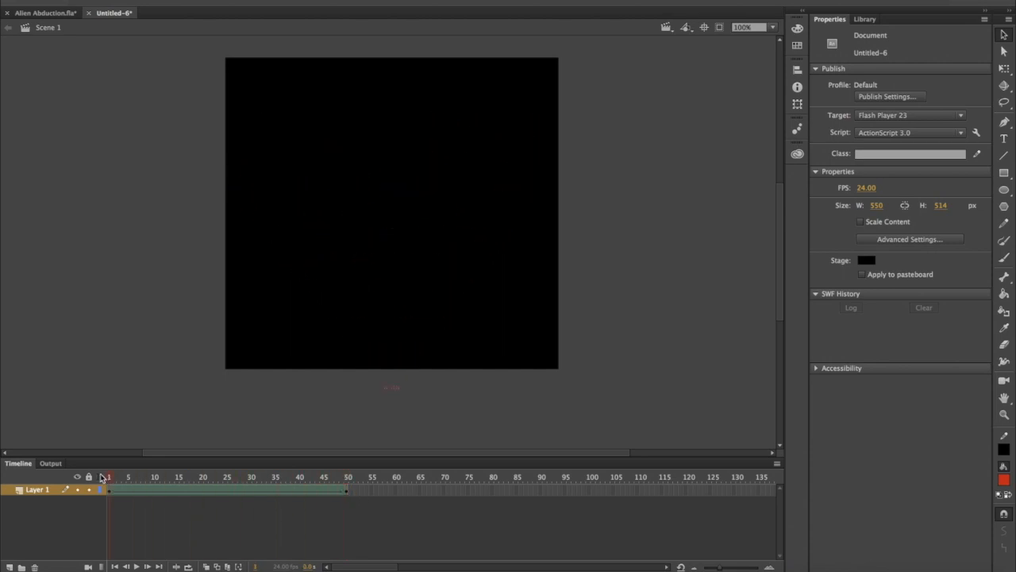
{"action": "left_click", "coordinate": [109, 491]}
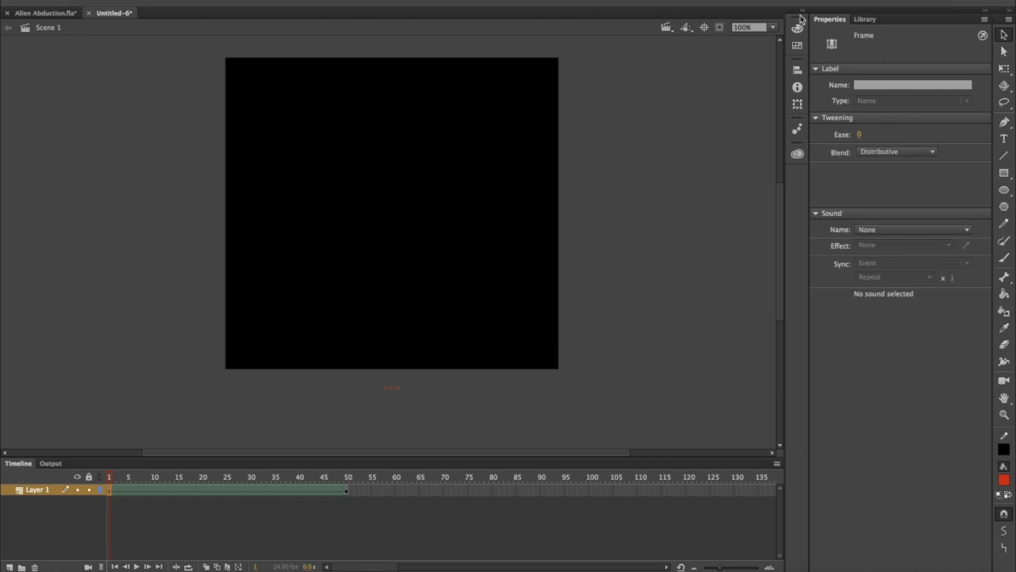
Add the static text ABDUCTION at 10 pt below the small ALIEN shapes at frame 1, beneath the stage
{"action": "left_click", "coordinate": [1003, 139]}
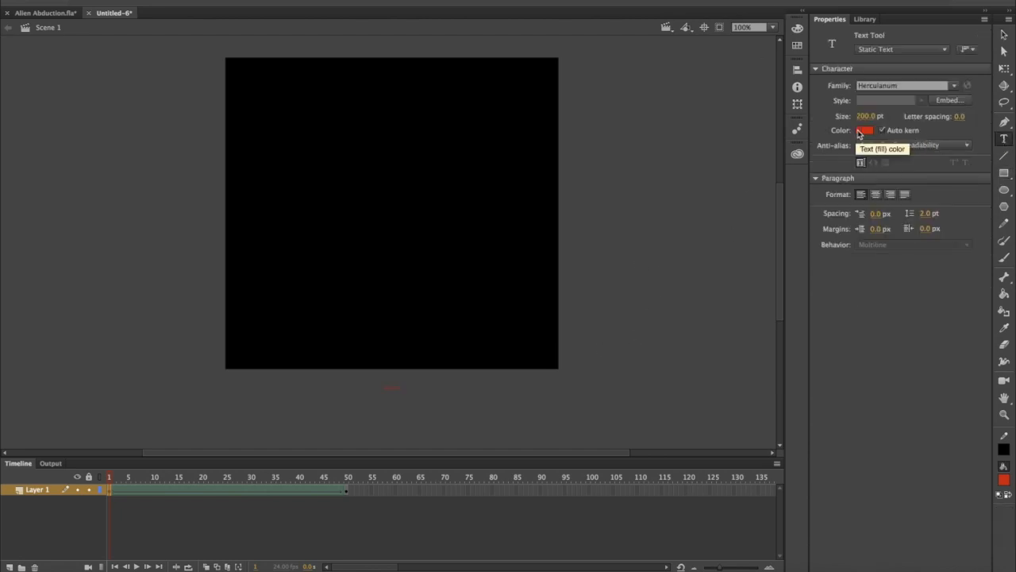
{"action": "left_click", "coordinate": [868, 116]}
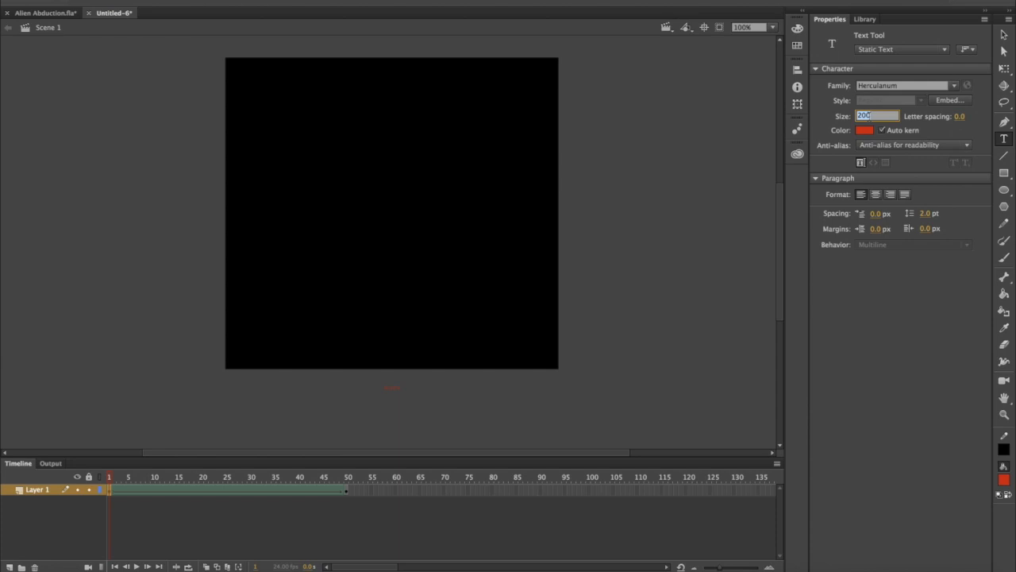
{"action": "type", "text": "10"}
{"action": "left_click", "coordinate": [382, 411]}
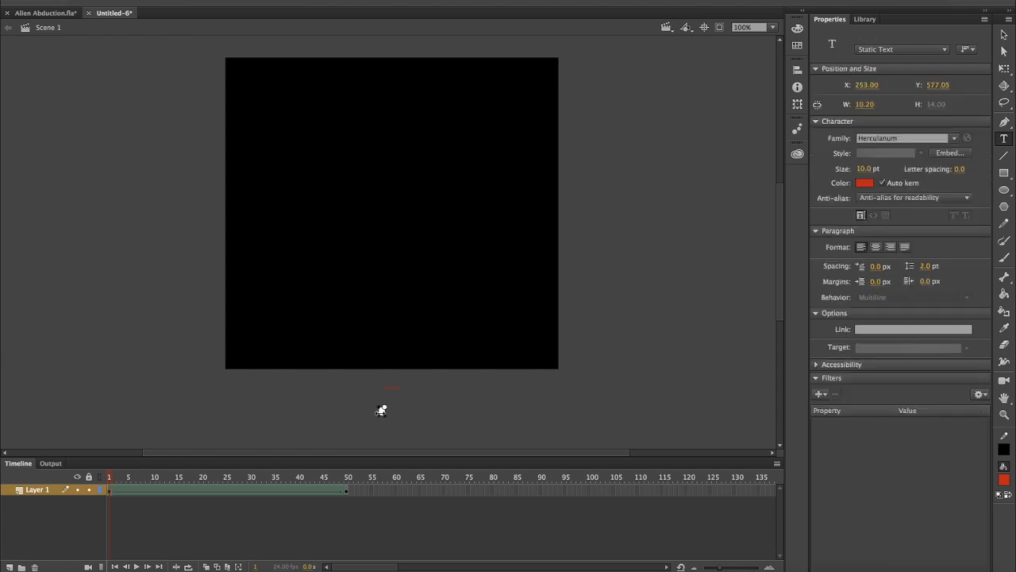
{"action": "type", "text": "ABDUCTION"}
Center the small ABDUCTION text horizontally on the stage at frame 1
{"action": "left_click", "coordinate": [1005, 34]}
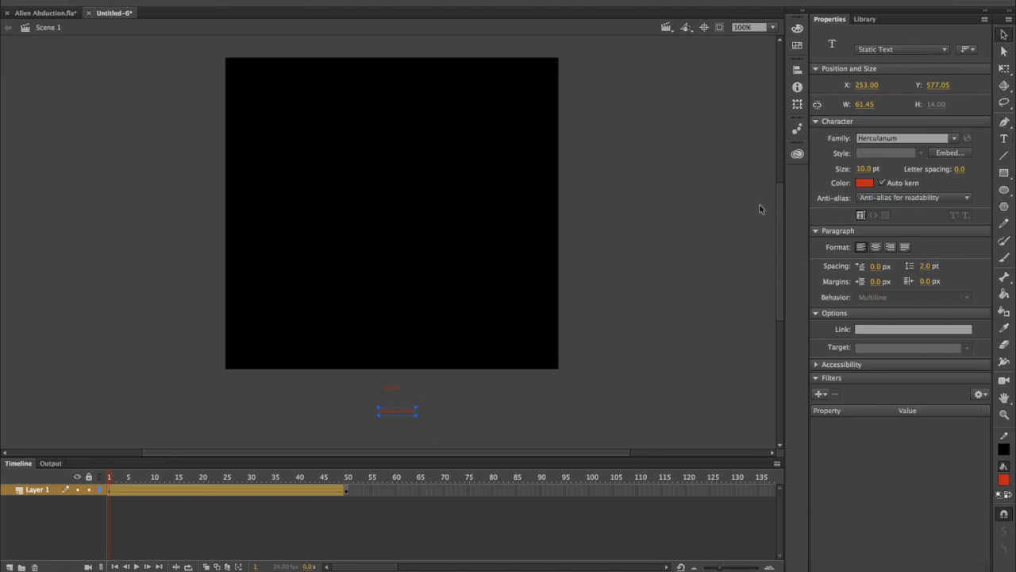
{"action": "left_click", "coordinate": [798, 69]}
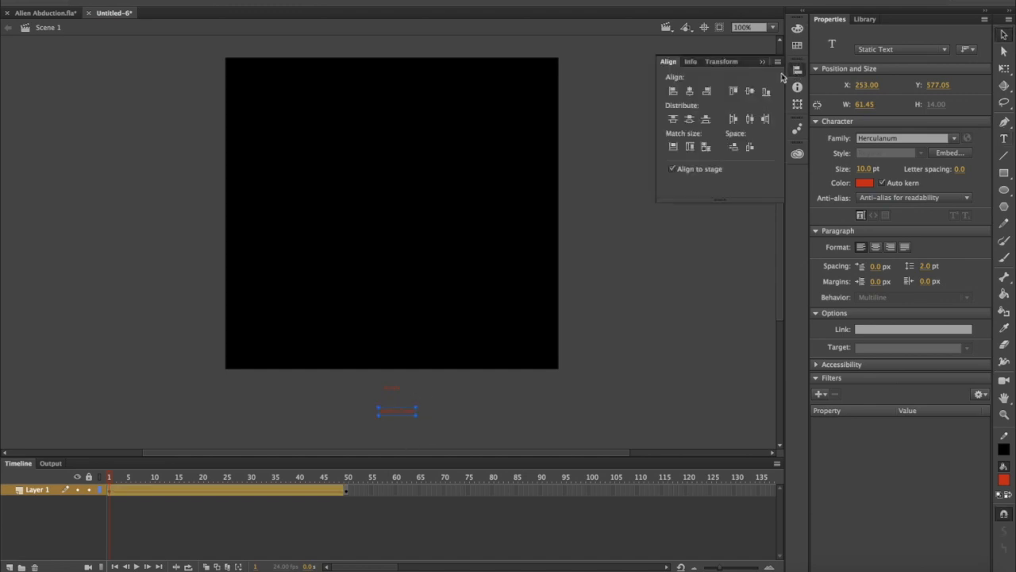
{"action": "left_click", "coordinate": [690, 90]}
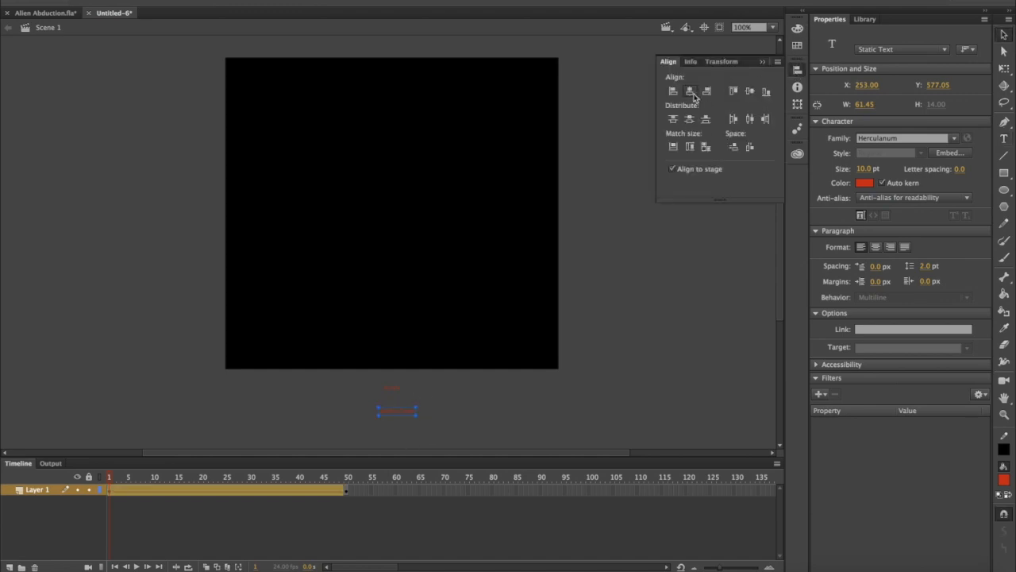
Add the static text ABDUCTION at 100 pt below the large ALIEN title at frame 50, correcting its spelling
{"action": "left_click", "coordinate": [344, 490]}
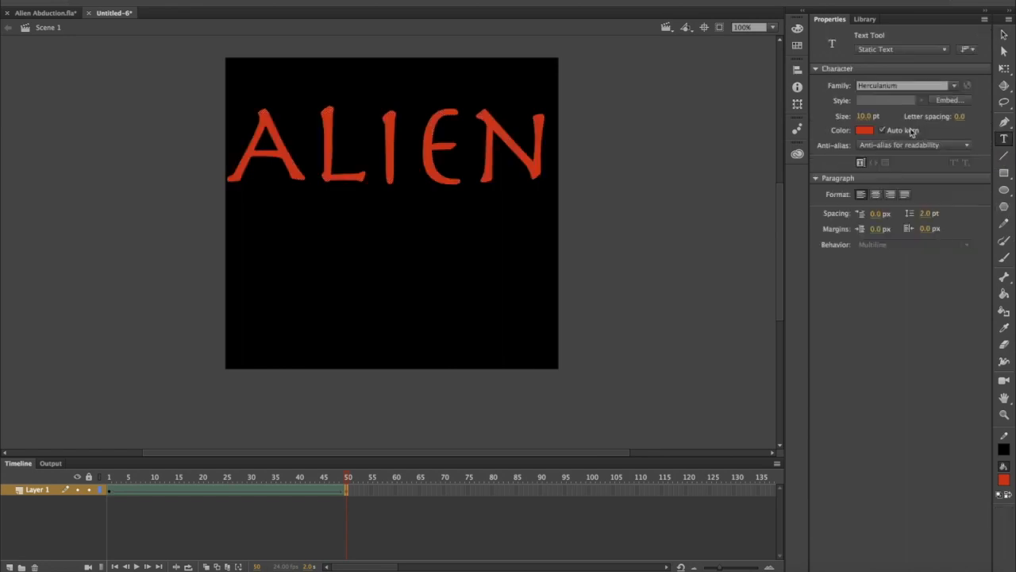
{"action": "left_click", "coordinate": [862, 117]}
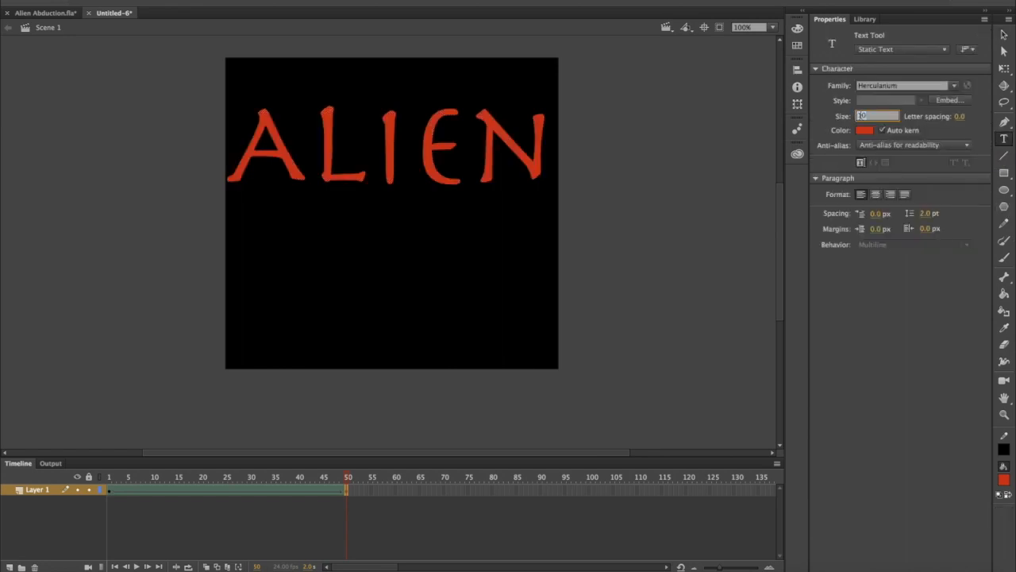
{"action": "type", "text": "0"}
{"action": "left_click", "coordinate": [360, 296]}
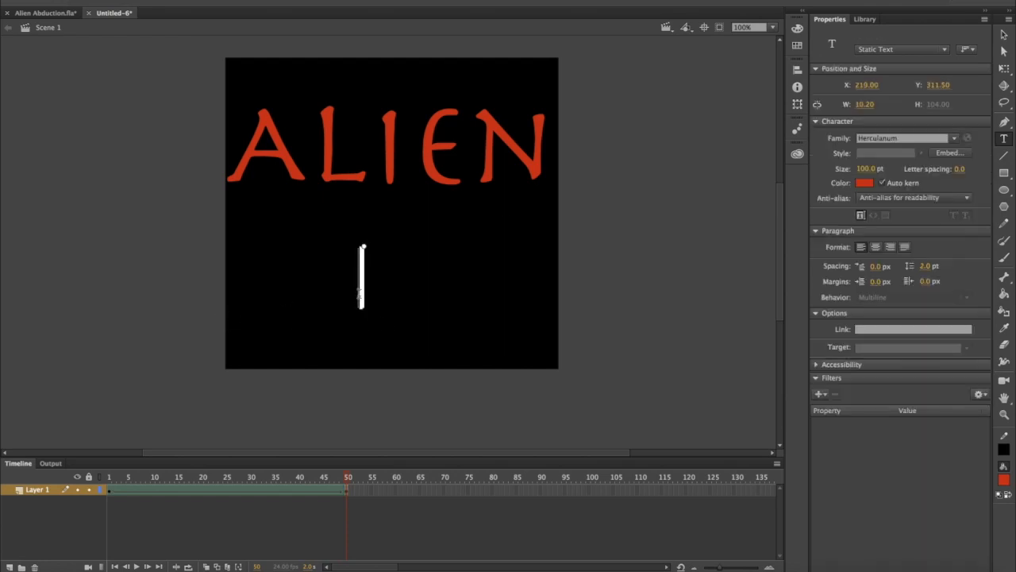
{"action": "type", "text": "ABDUC"}
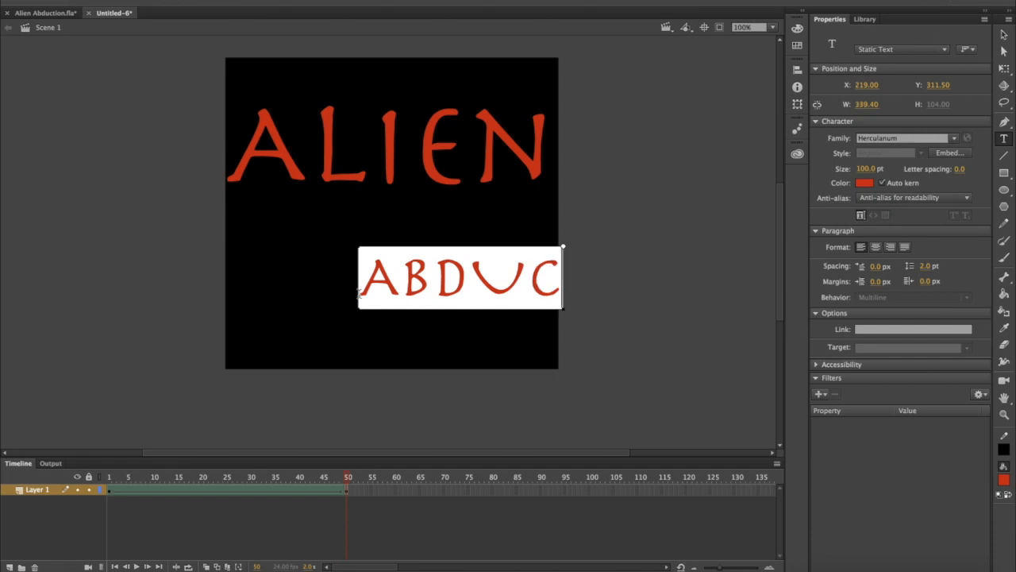
{"action": "type", "text": "TIOON"}
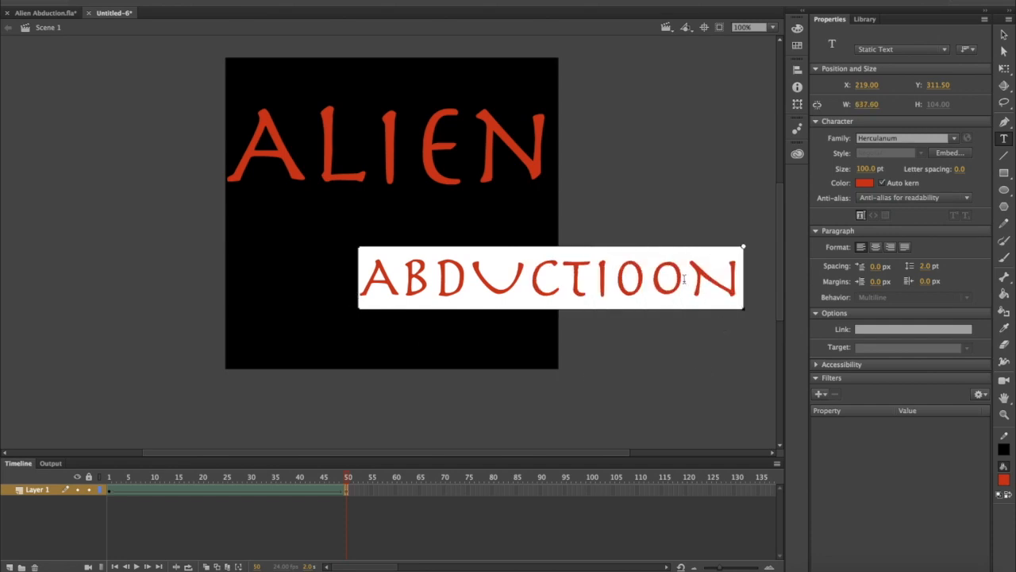
{"action": "key", "text": "BackSpace"}
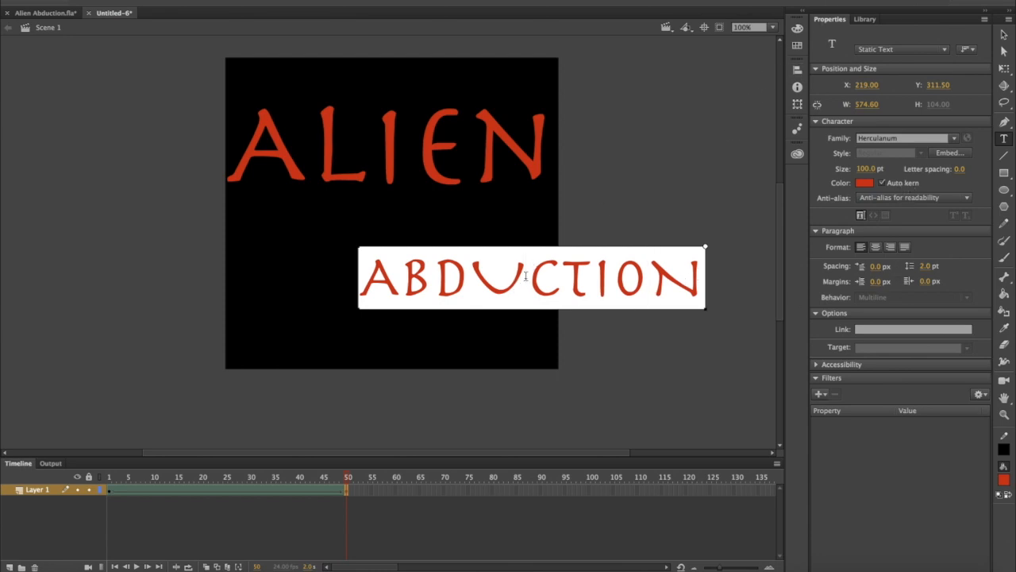
{"action": "key", "text": "BackSpace"}
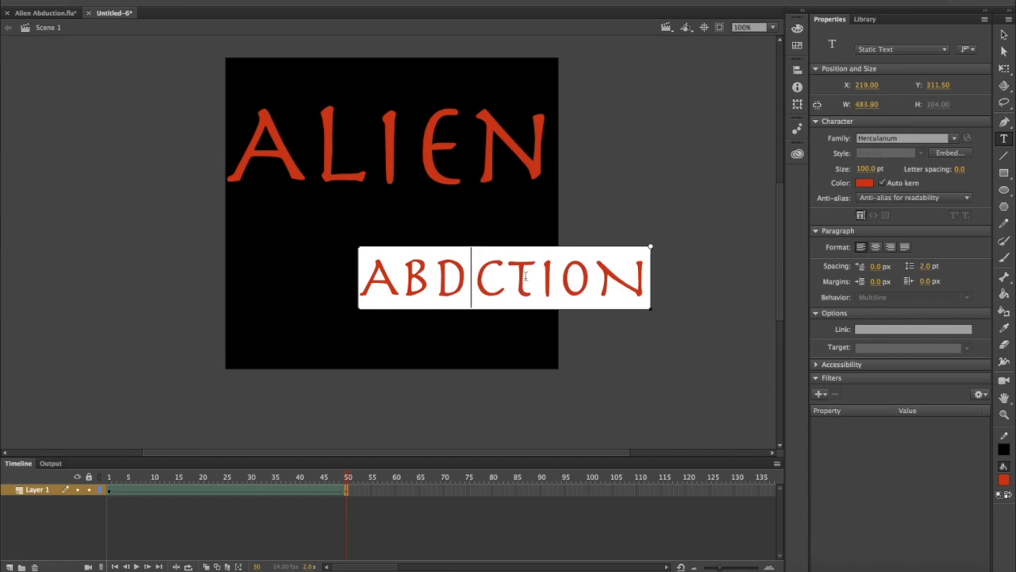
{"action": "type", "text": "U"}
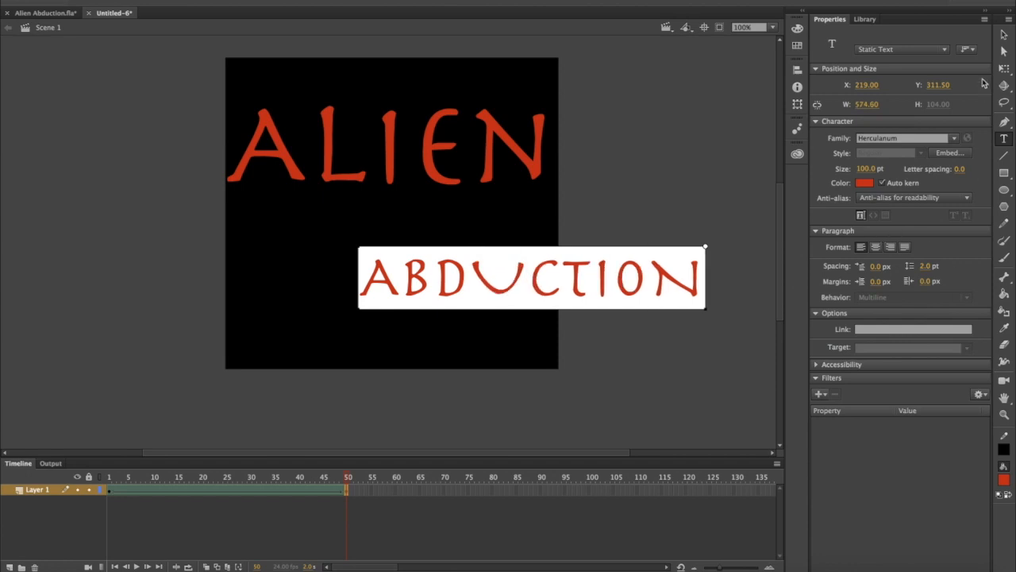
Center the large ABDUCTION text horizontally on the stage and move it up directly beneath ALIEN
{"action": "left_click", "coordinate": [1004, 35]}
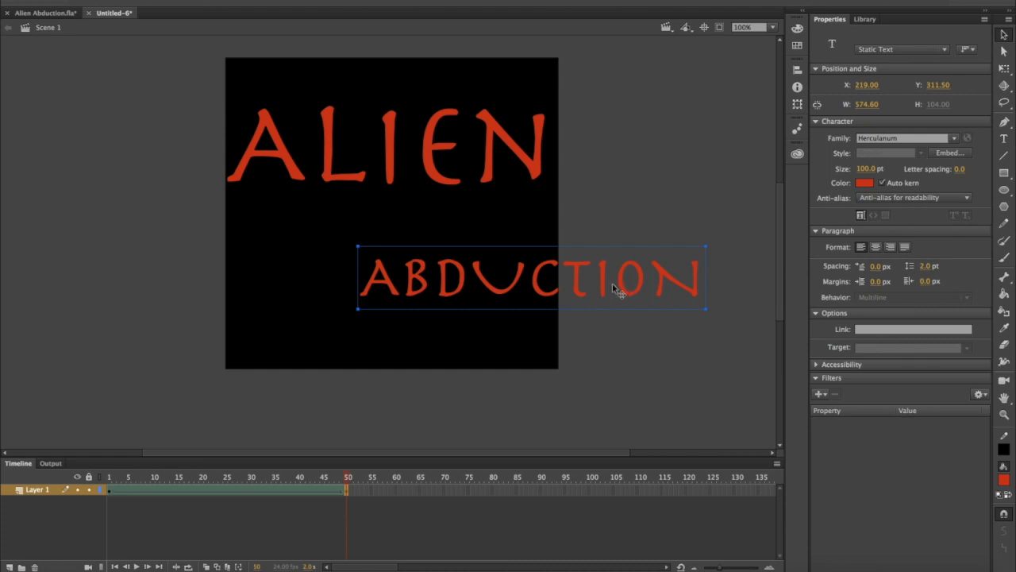
{"action": "left_click_drag", "start_coordinate": [624, 282], "coordinate": [589, 272]}
{"action": "left_click", "coordinate": [797, 69]}
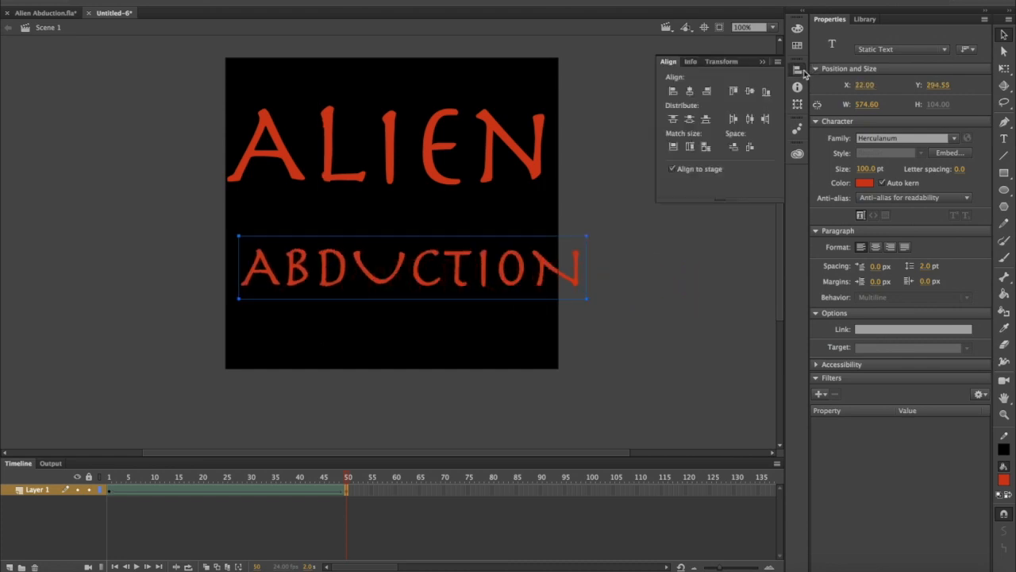
{"action": "left_click", "coordinate": [690, 92]}
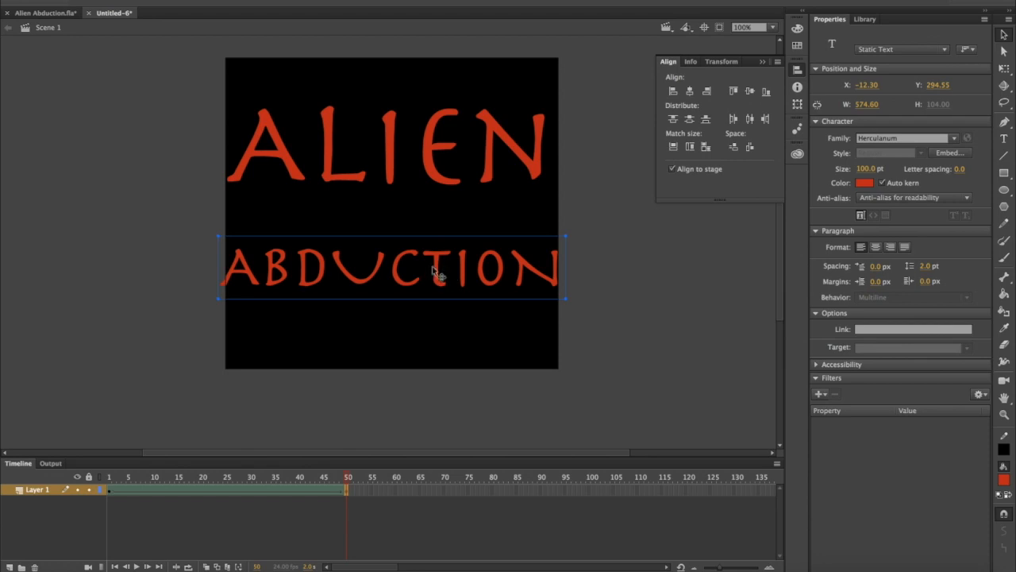
{"action": "left_click_drag", "start_coordinate": [435, 270], "coordinate": [437, 226]}
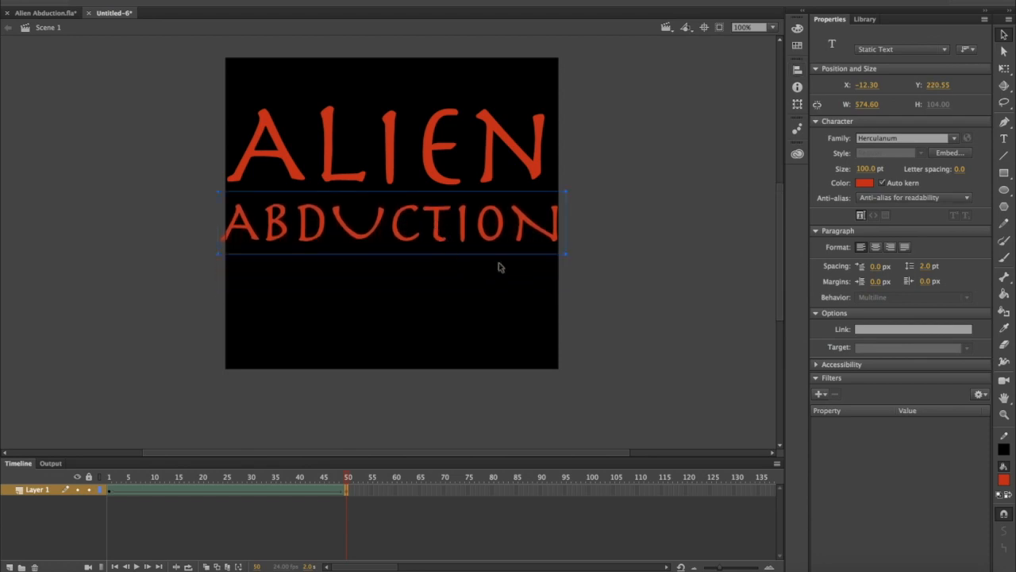
Reduce the large ABDUCTION text to 90 pt and center it horizontally on the stage again
{"action": "left_click", "coordinate": [867, 168]}
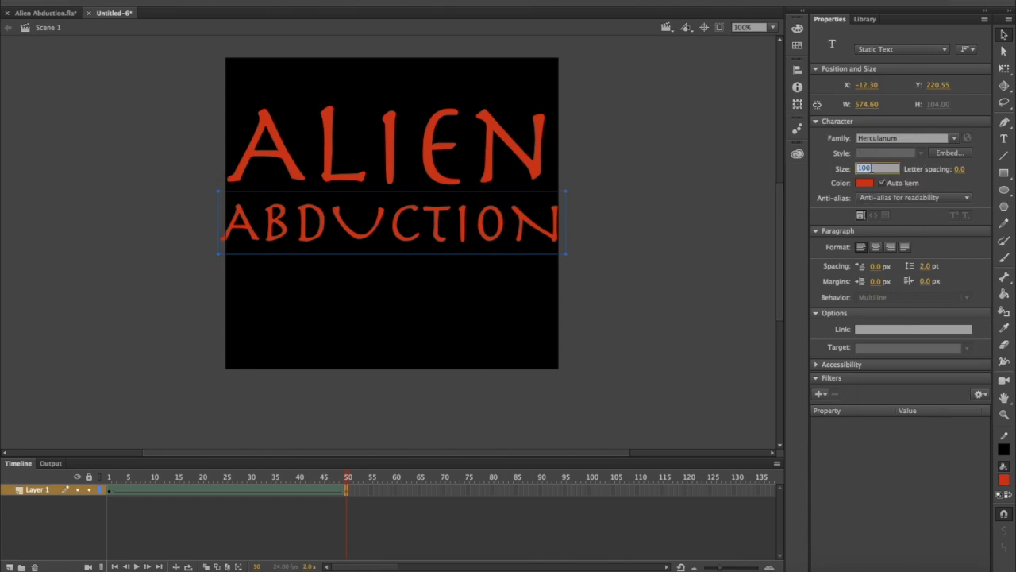
{"action": "type", "text": "90"}
{"action": "key", "text": "Return"}
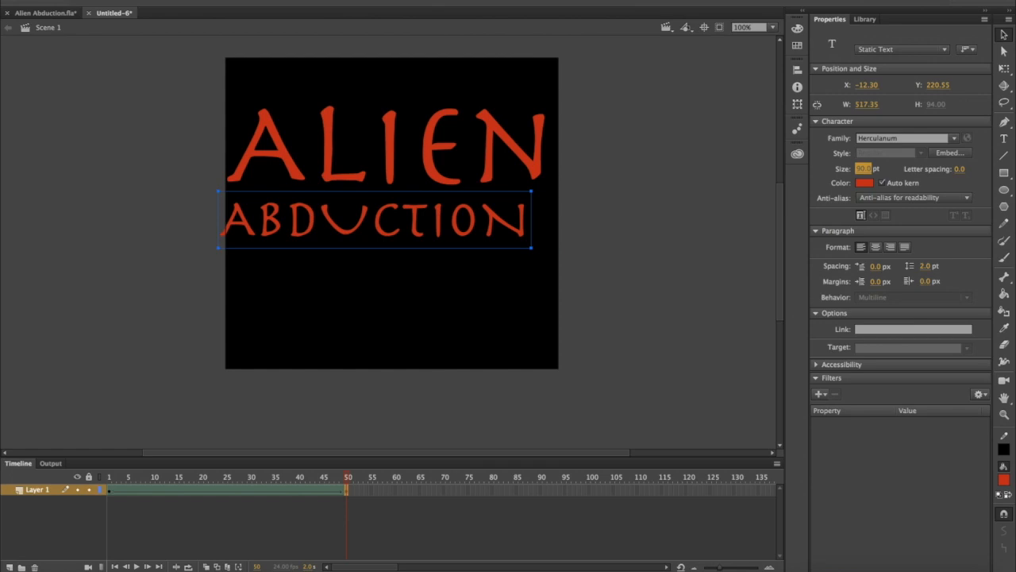
{"action": "left_click", "coordinate": [798, 69]}
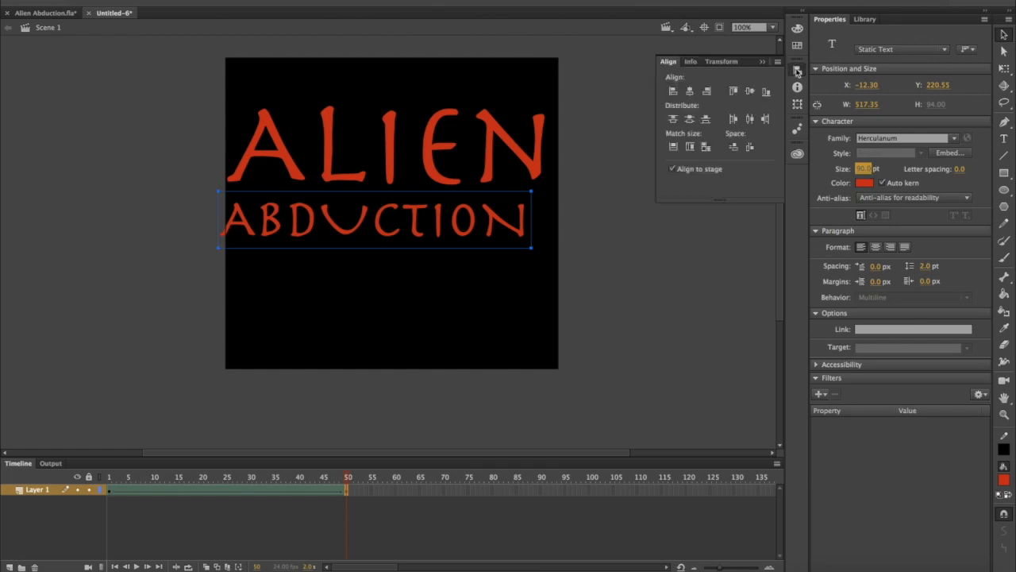
{"action": "left_click", "coordinate": [689, 90]}
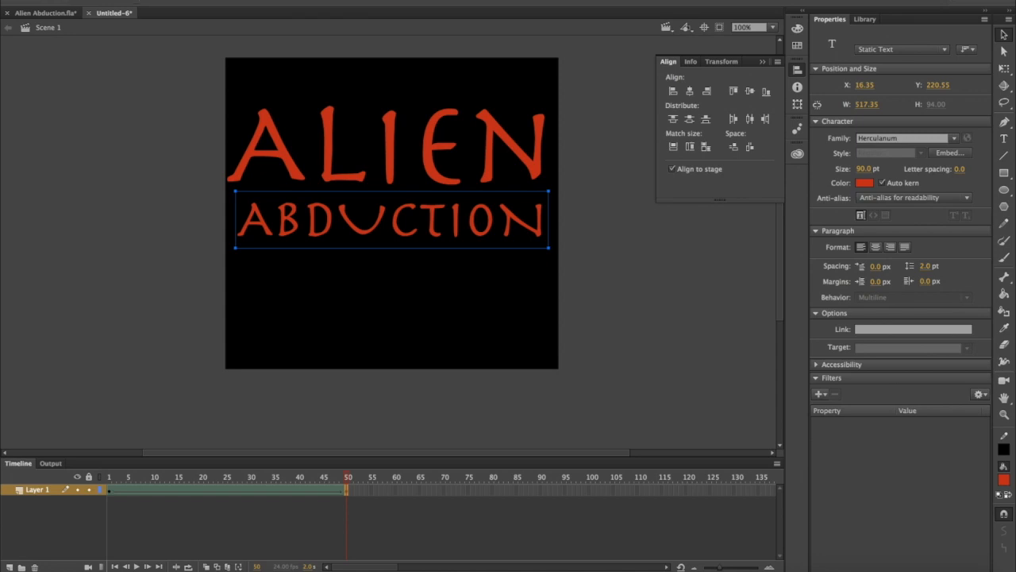
Break apart the large ABDUCTION text at frame 50 twice to turn it into shapes, and check the tween
{"action": "left_click", "coordinate": [239, 0]}
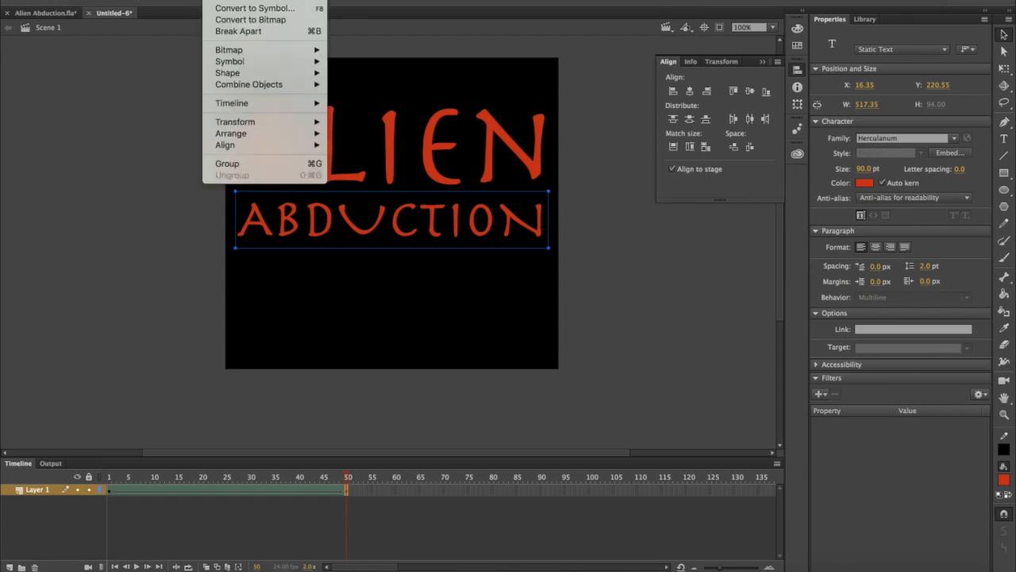
{"action": "left_click", "coordinate": [239, 31]}
{"action": "left_click", "coordinate": [238, 0]}
{"action": "left_click", "coordinate": [238, 32]}
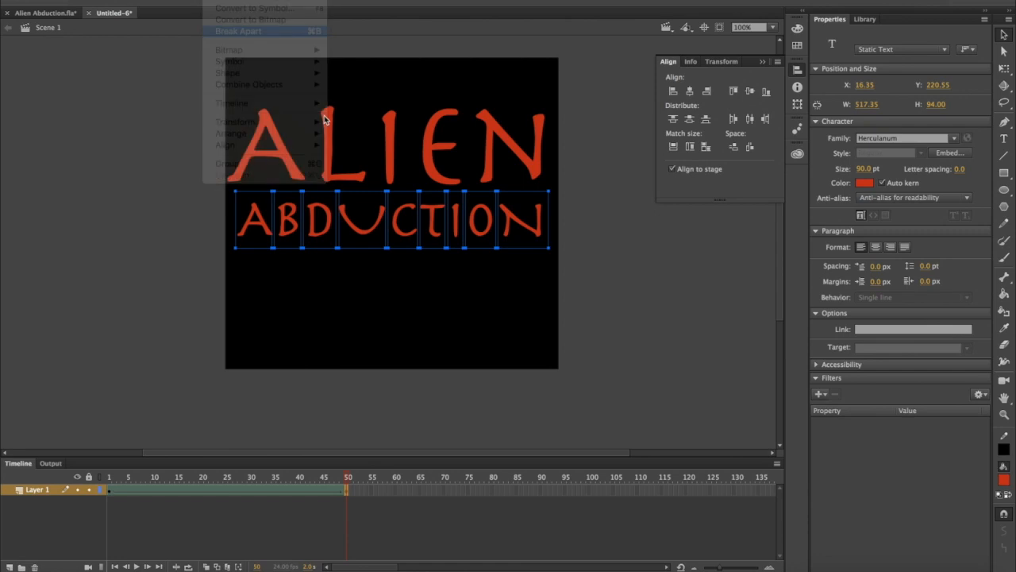
{"action": "left_click", "coordinate": [349, 488]}
{"action": "mouse_move", "coordinate": [348, 476]}
{"action": "left_mouse_down"}
{"action": "mouse_move", "coordinate": [113, 453]}
{"action": "mouse_move", "coordinate": [370, 471]}
{"action": "mouse_move", "coordinate": [124, 445]}
{"action": "mouse_move", "coordinate": [346, 458]}
{"action": "left_mouse_up"}
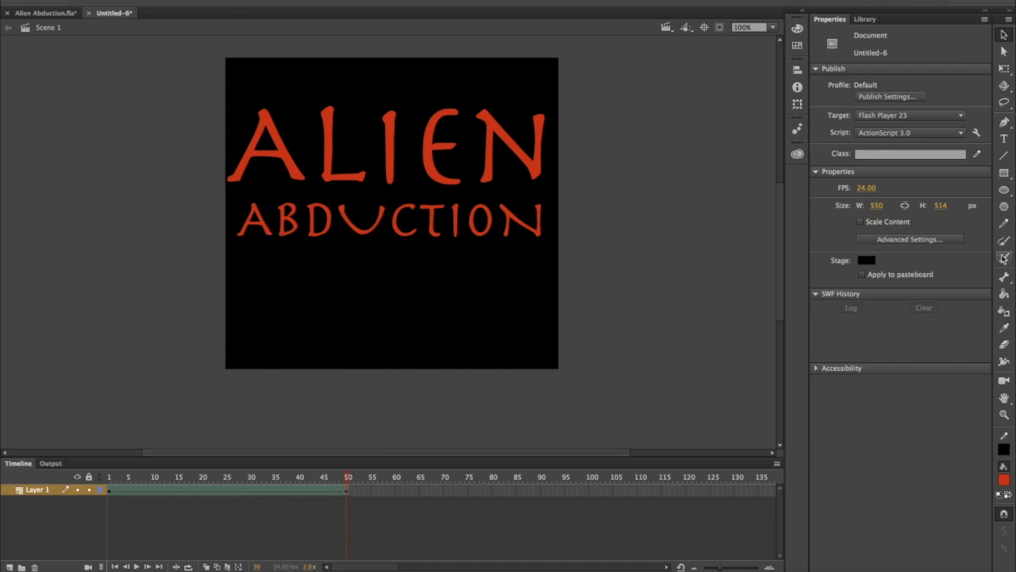
Draw a light-blue circle with no stroke on the pasteboard beside the stage as the UFO's dome
{"action": "left_click", "coordinate": [1005, 189]}
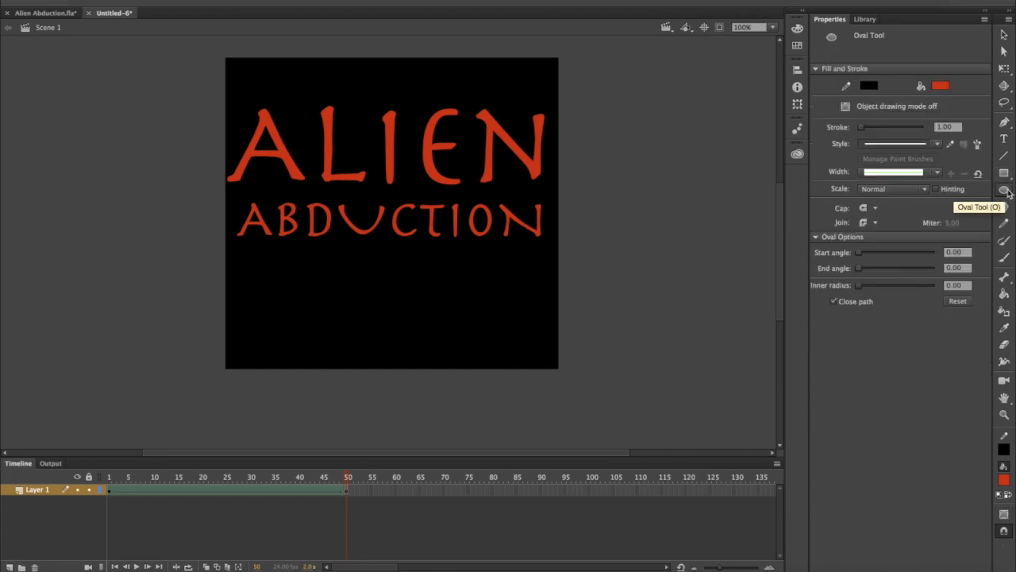
{"action": "left_click", "coordinate": [940, 85]}
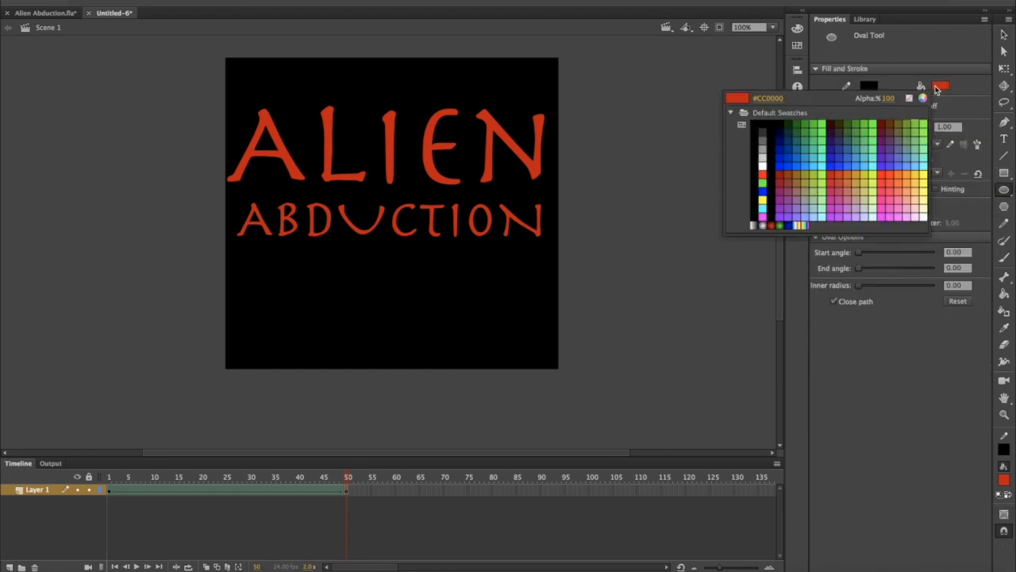
{"action": "left_click", "coordinate": [815, 161]}
{"action": "mouse_move", "coordinate": [668, 129]}
{"action": "left_mouse_down"}
{"action": "mouse_move", "coordinate": [690, 133]}
{"action": "mouse_move", "coordinate": [696, 166]}
{"action": "left_mouse_up"}
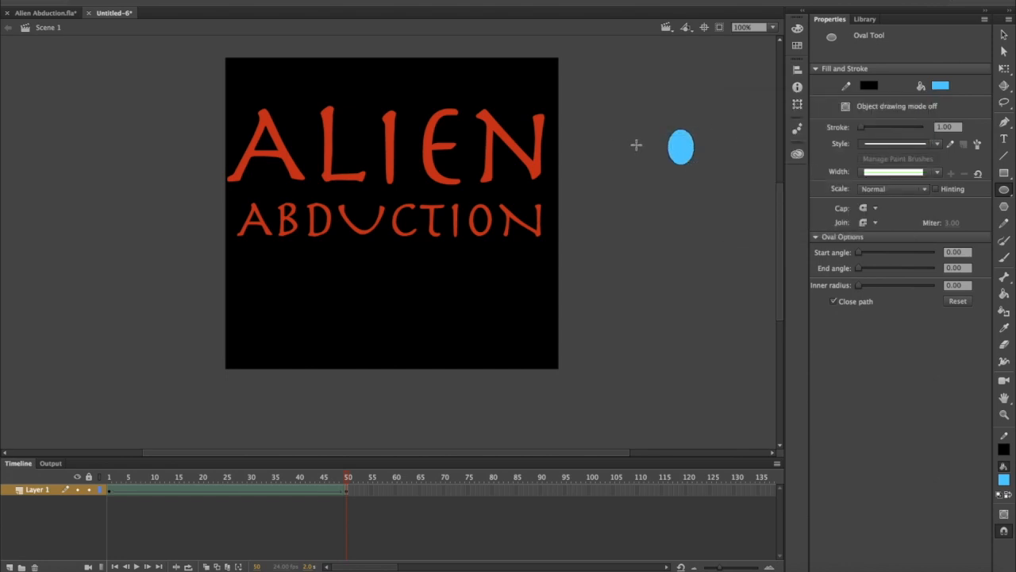
{"action": "key", "text": "ctrl+z"}
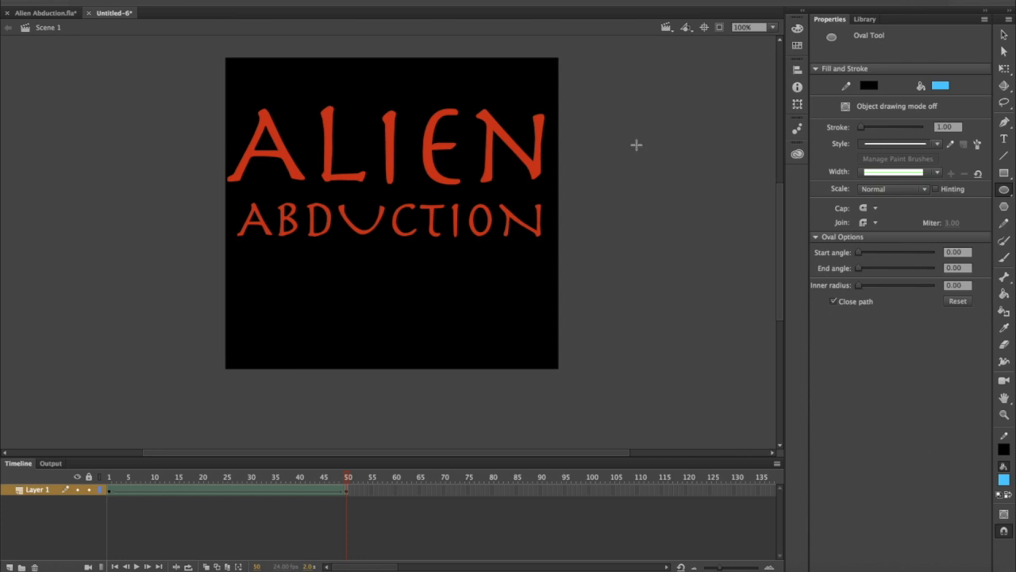
{"action": "left_click", "coordinate": [871, 86]}
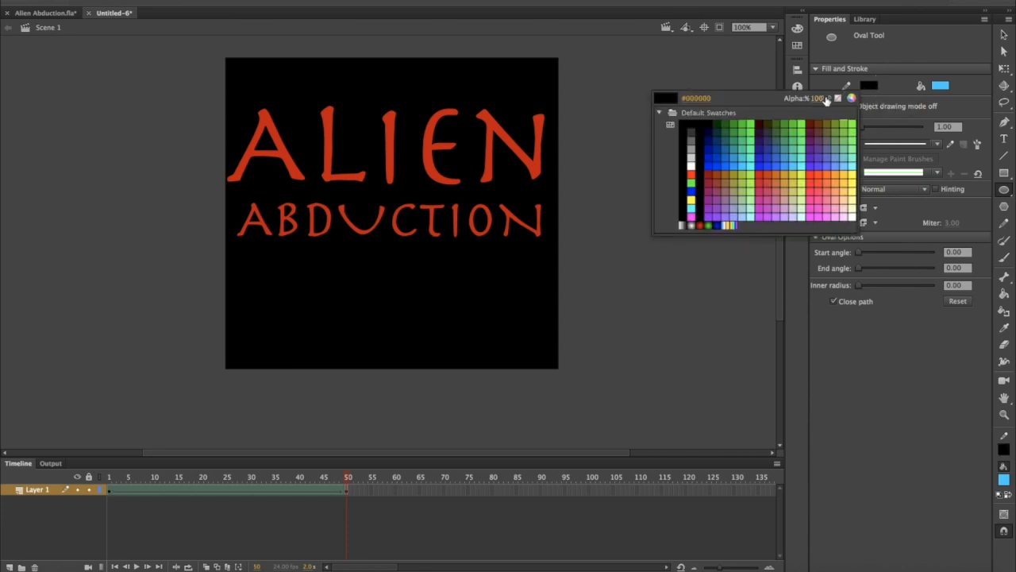
{"action": "left_click", "coordinate": [838, 98]}
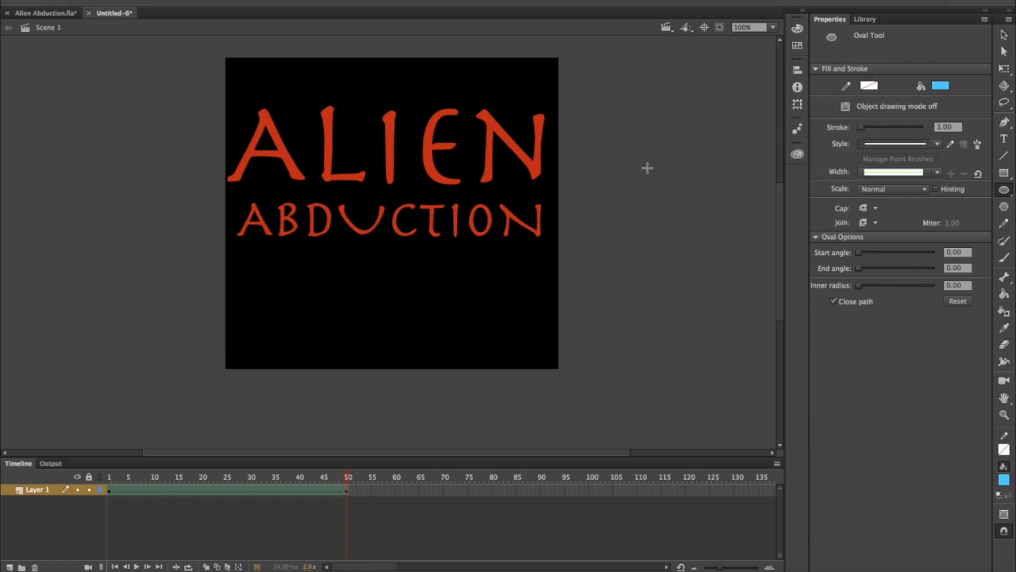
{"action": "left_click_drag", "start_coordinate": [647, 169], "coordinate": [690, 206]}
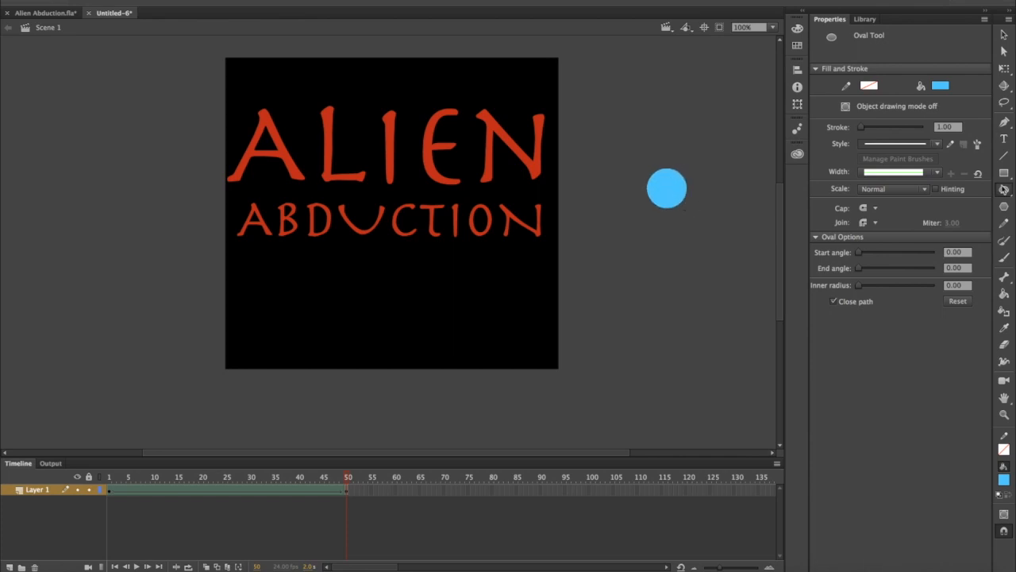
Draw a wide, flat green oval with no stroke over the lower part of the blue circle as the UFO's body
{"action": "left_click", "coordinate": [1006, 190]}
{"action": "left_click", "coordinate": [940, 85]}
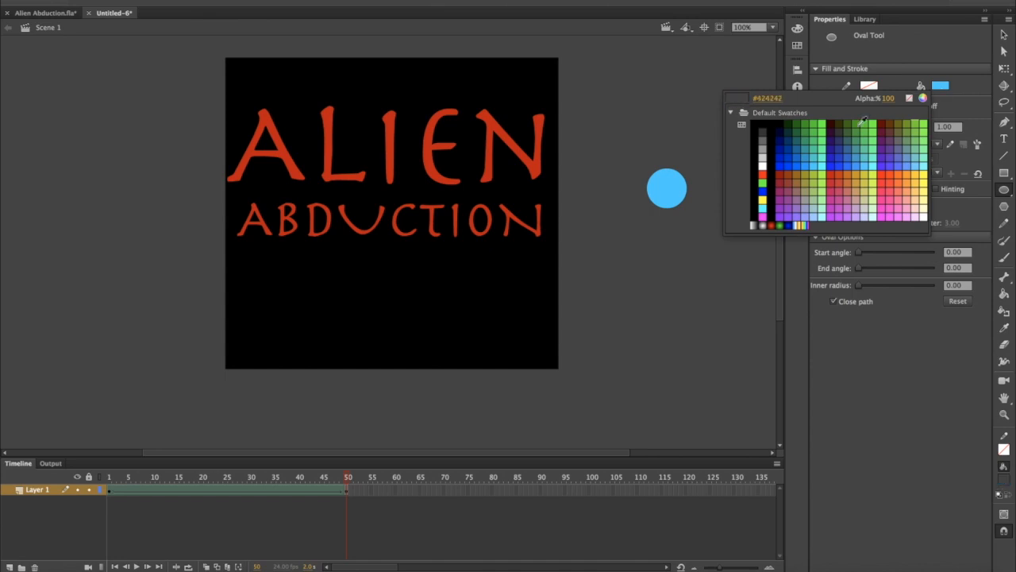
{"action": "left_click", "coordinate": [823, 124]}
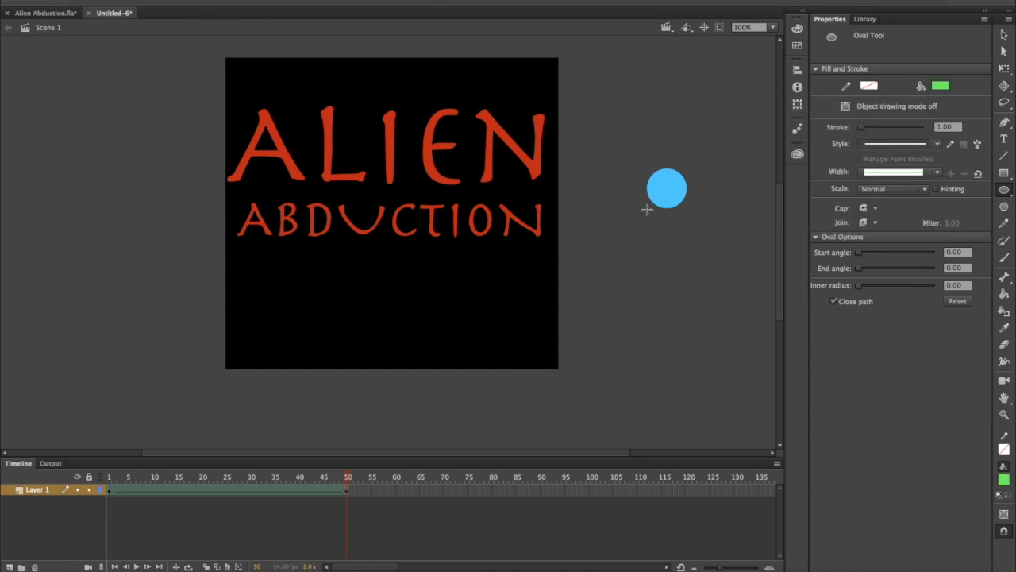
{"action": "left_click_drag", "start_coordinate": [626, 194], "coordinate": [719, 225]}
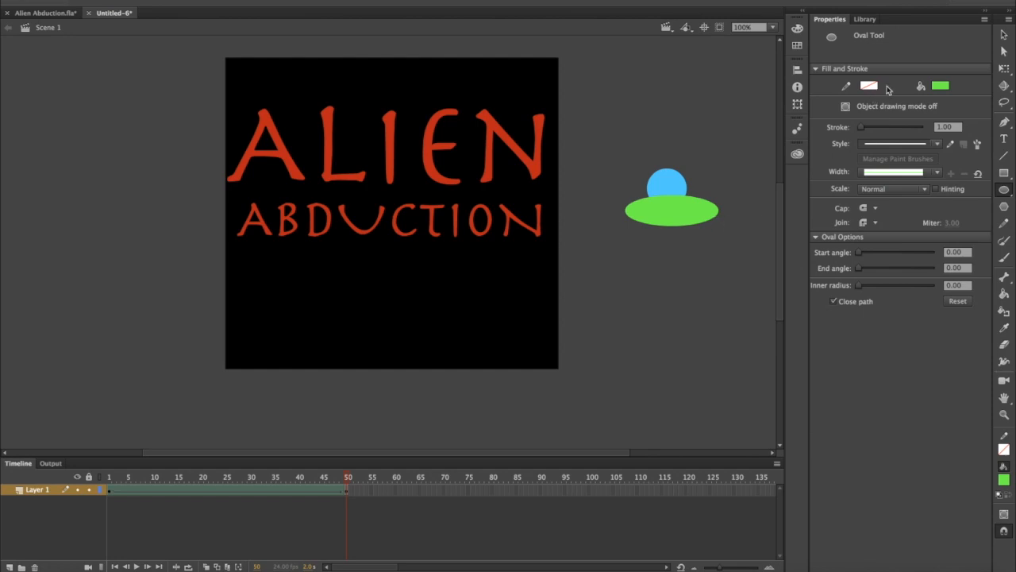
Move the green oval slightly up over the blue circle's base and reposition the remaining blue dome centered on top of it
{"action": "left_click", "coordinate": [1003, 35]}
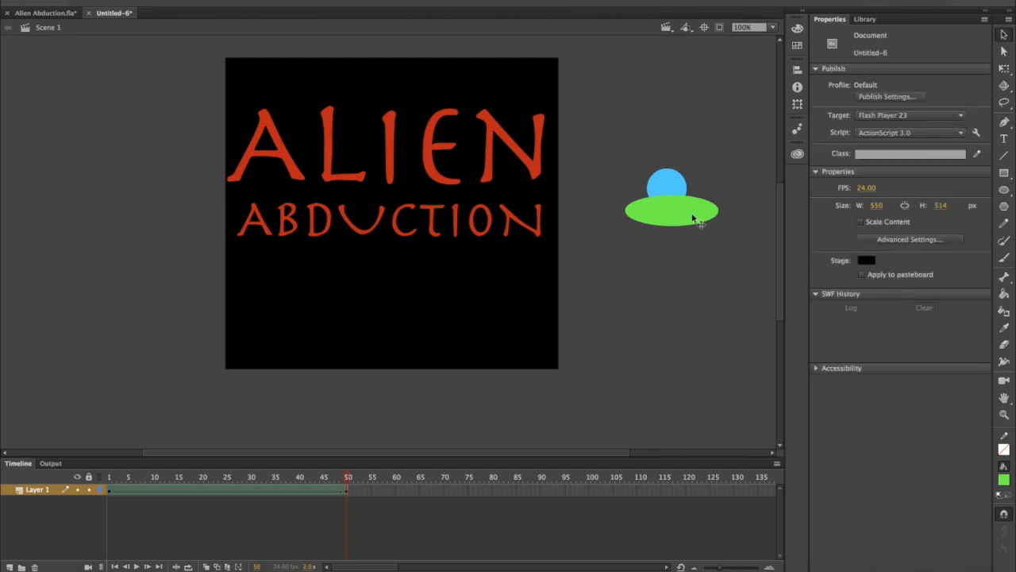
{"action": "left_click_drag", "start_coordinate": [693, 218], "coordinate": [687, 212]}
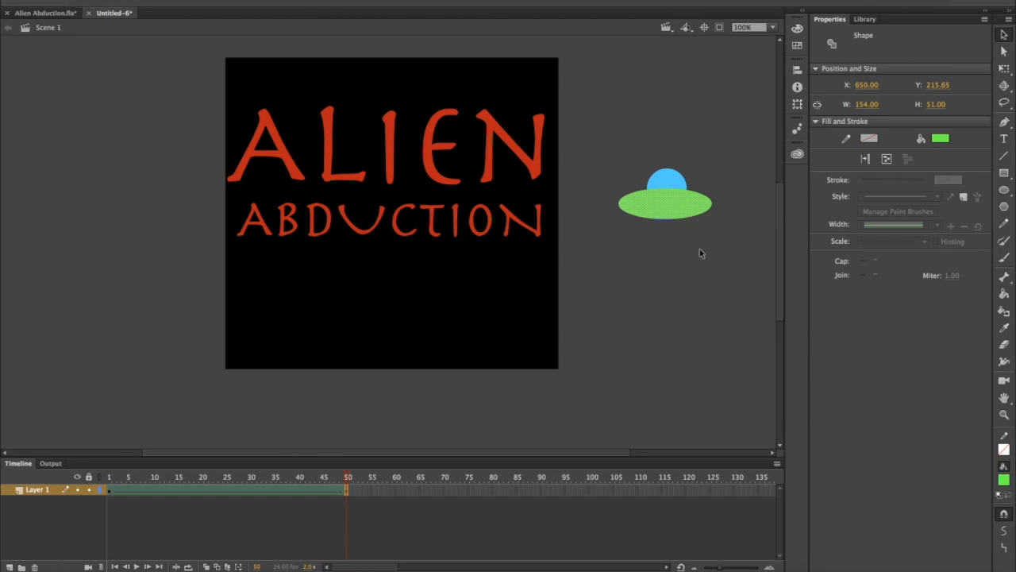
{"action": "left_click_drag", "start_coordinate": [668, 182], "coordinate": [666, 183]}
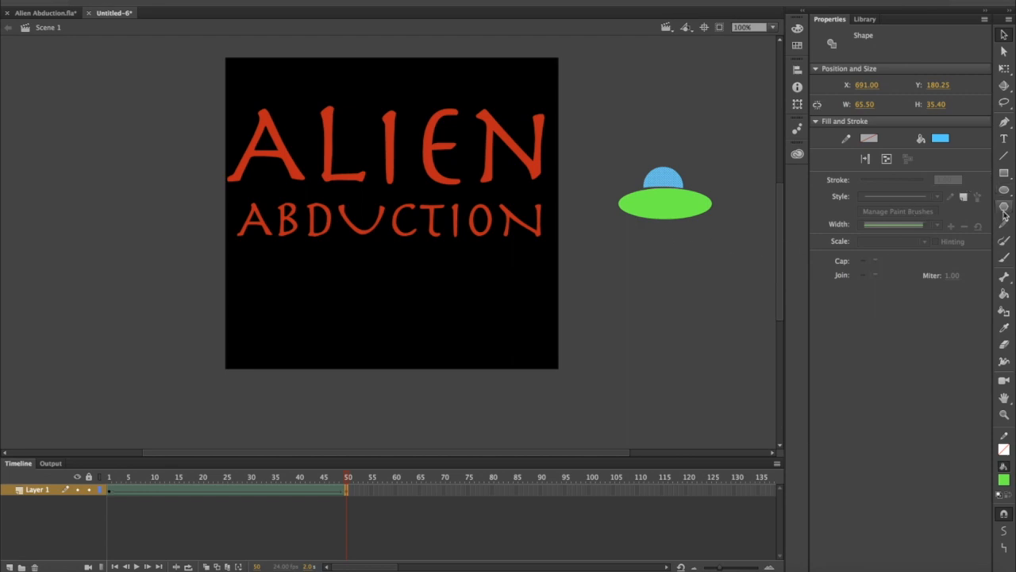
{"action": "left_click", "coordinate": [1006, 259]}
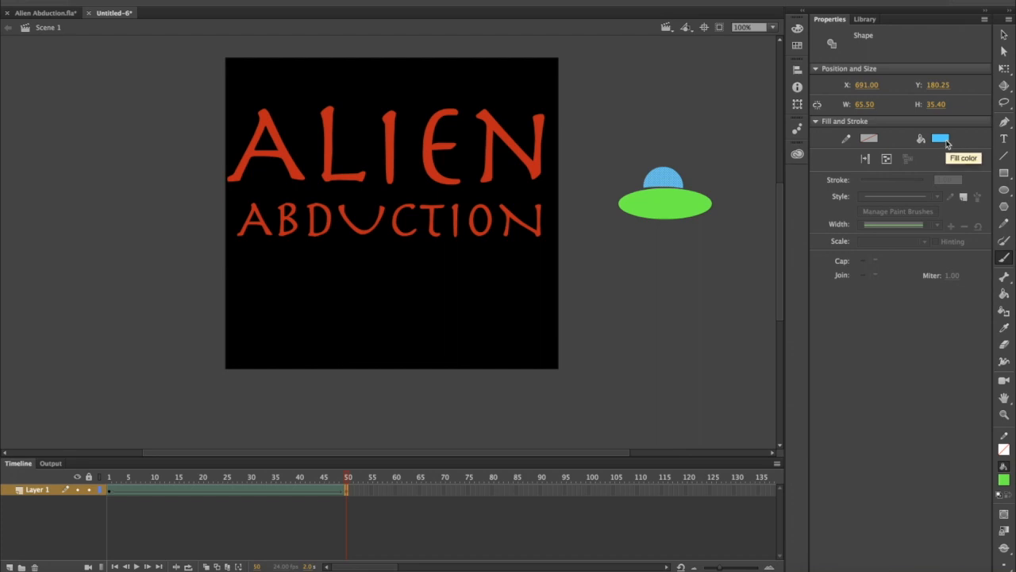
{"action": "left_click", "coordinate": [941, 139]}
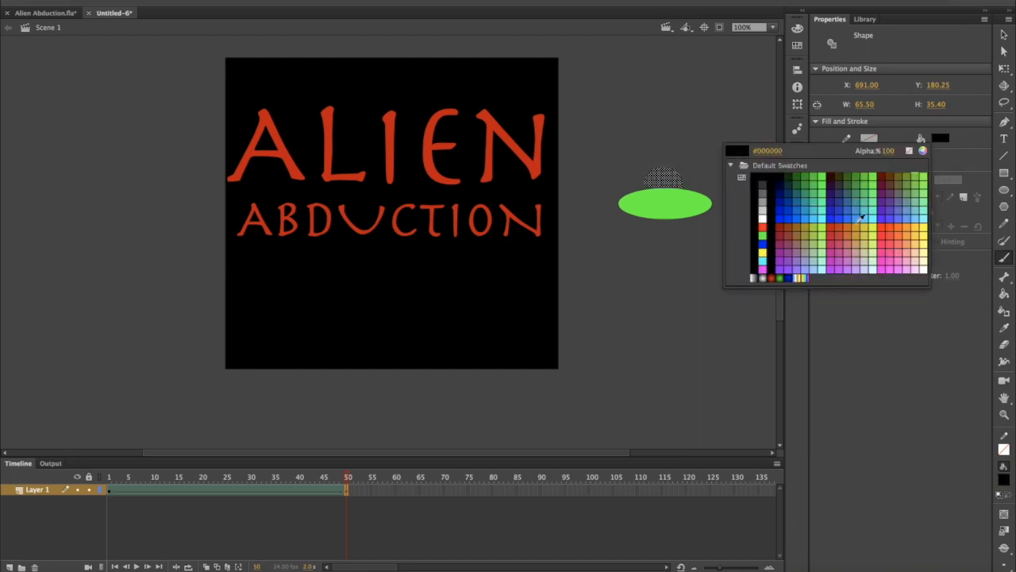
{"action": "left_click", "coordinate": [712, 88]}
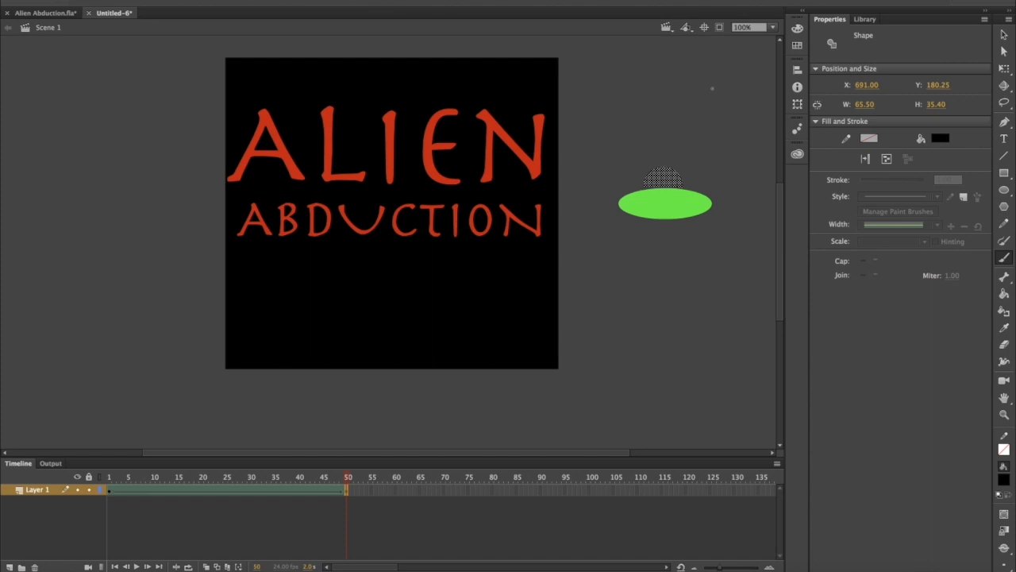
{"action": "left_click", "coordinate": [712, 90]}
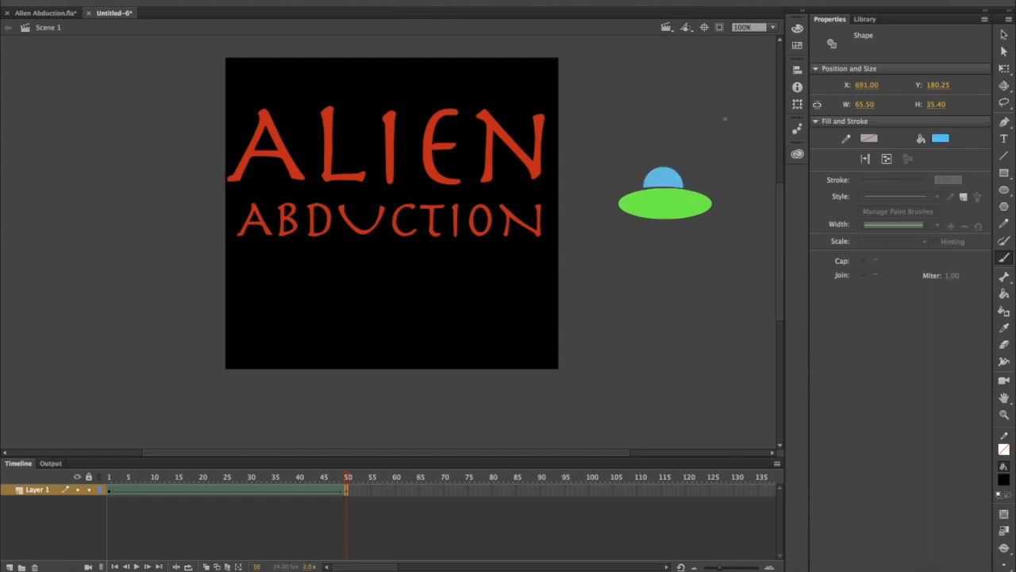
{"action": "left_click", "coordinate": [1003, 35]}
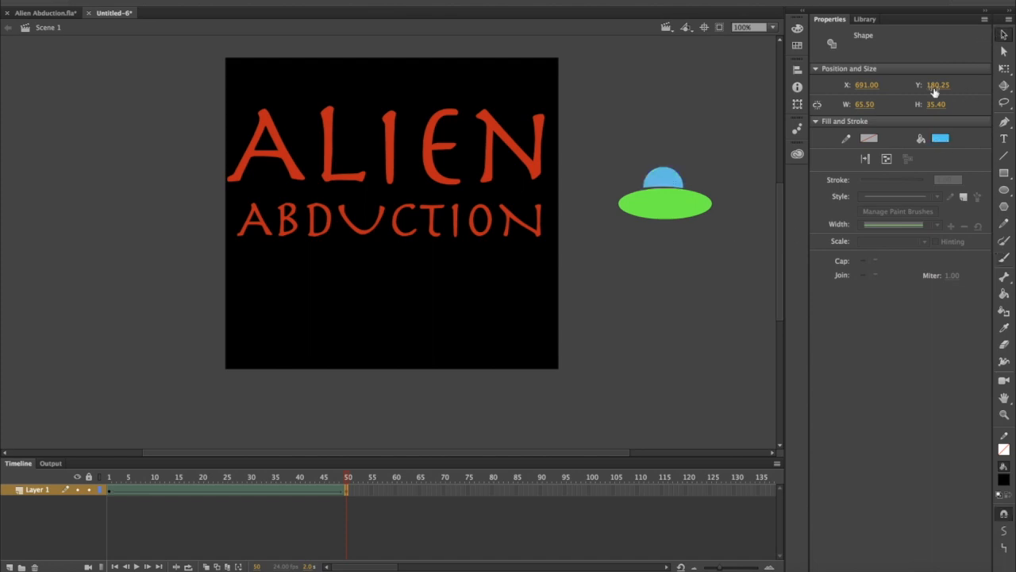
{"action": "left_click", "coordinate": [711, 266]}
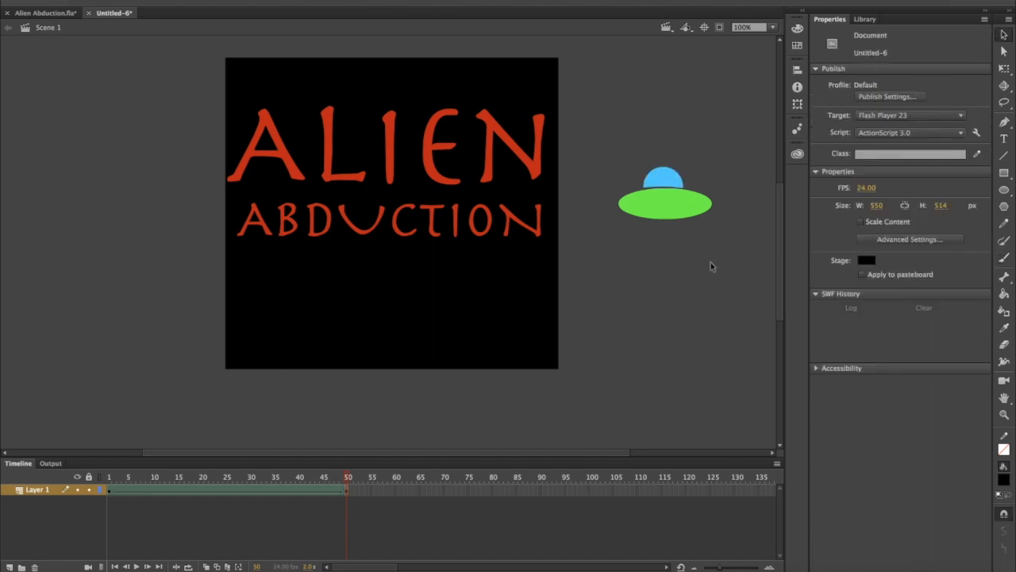
Paint two thin gray antennae above the dome and three legs below the green body with the Paint Brush tool
{"action": "left_click", "coordinate": [1004, 240]}
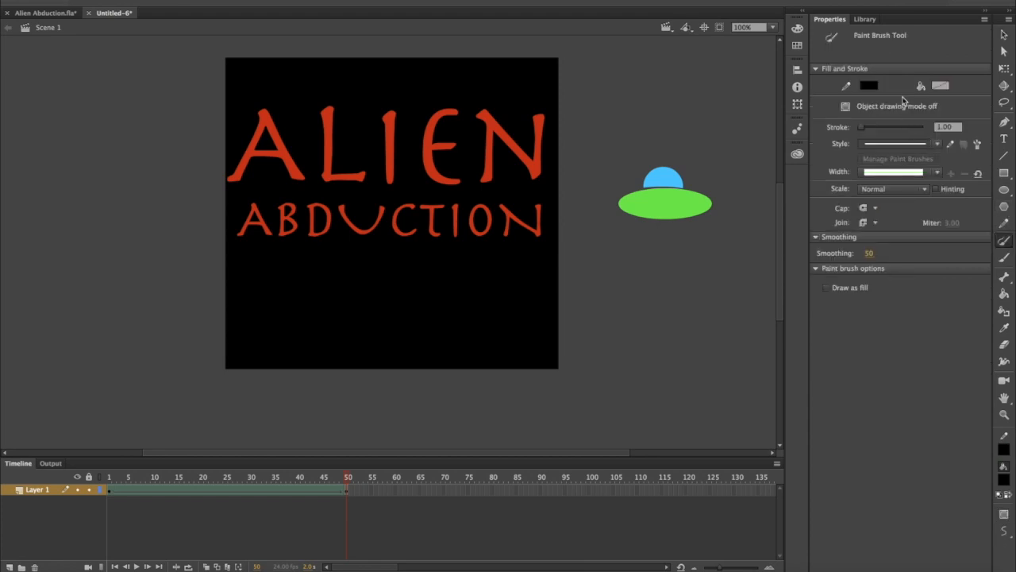
{"action": "left_click", "coordinate": [870, 86]}
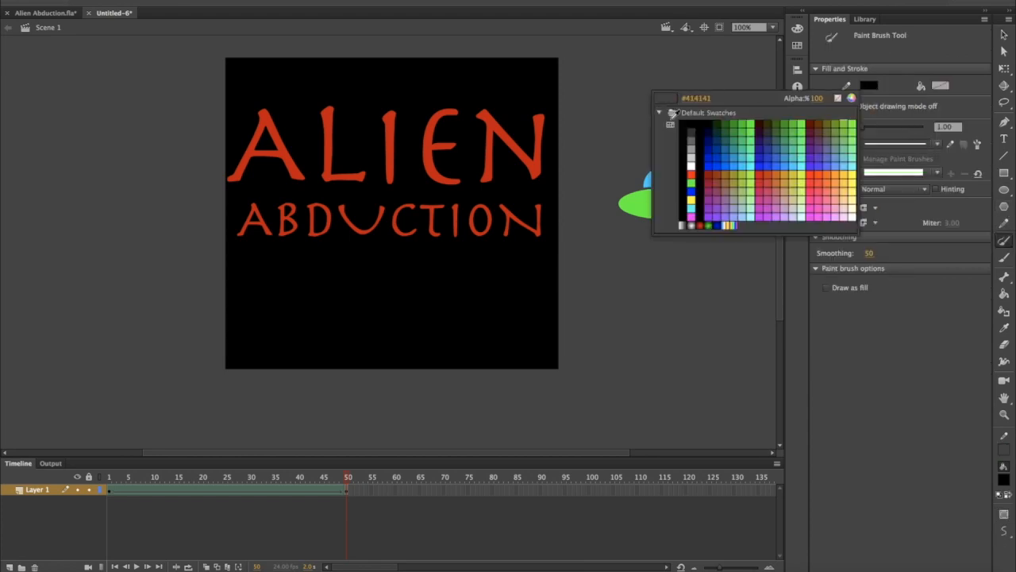
{"action": "scroll", "coordinate": [691, 149], "scroll_direction": "down", "scroll_amount": 2}
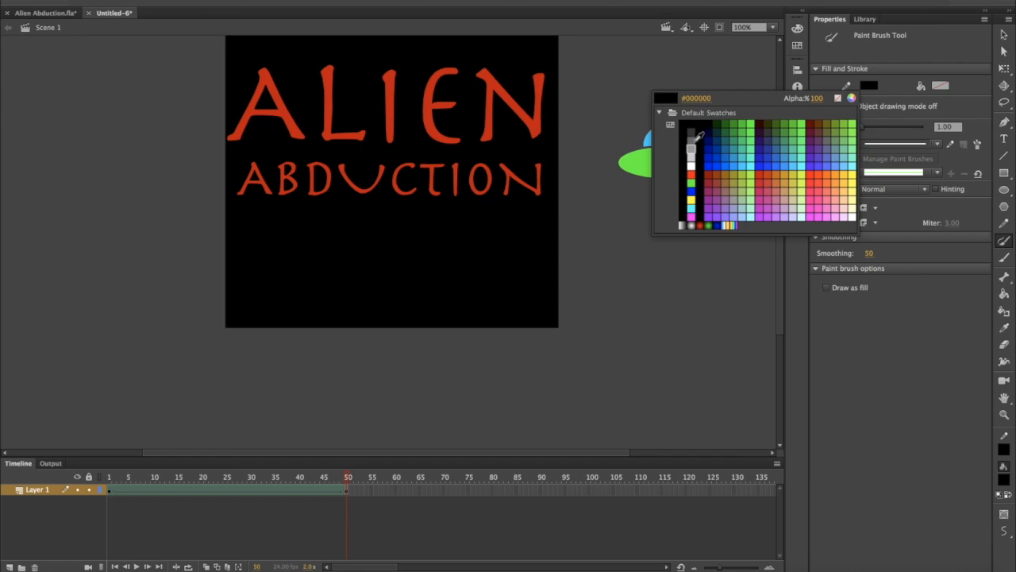
{"action": "left_click", "coordinate": [698, 144]}
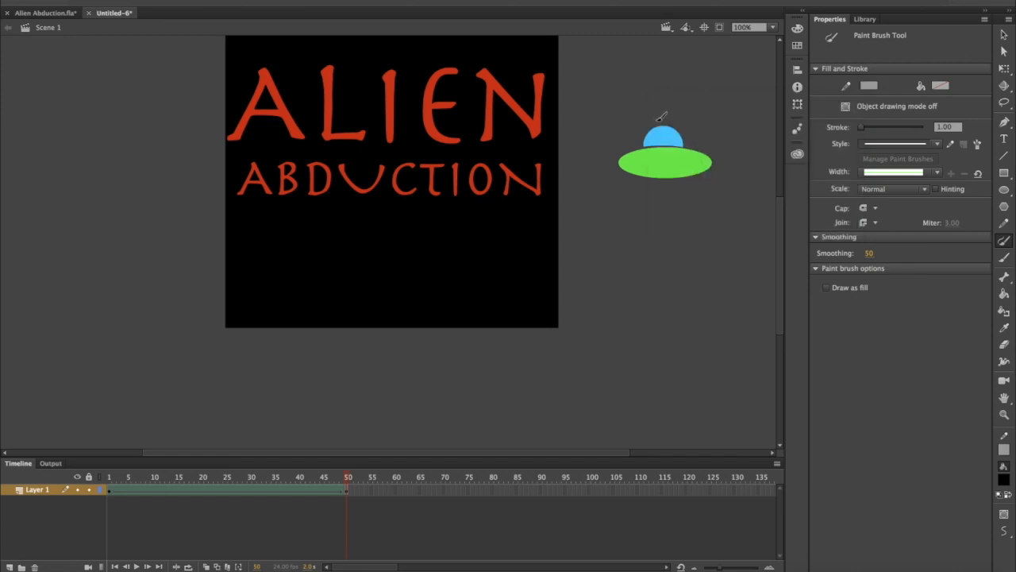
{"action": "mouse_move", "coordinate": [659, 119]}
{"action": "left_mouse_down"}
{"action": "mouse_move", "coordinate": [656, 103]}
{"action": "mouse_move", "coordinate": [695, 106]}
{"action": "left_mouse_up"}
{"action": "left_click_drag", "start_coordinate": [636, 183], "coordinate": [626, 195]}
{"action": "left_click_drag", "start_coordinate": [696, 180], "coordinate": [703, 195]}
Select the complete UFO with its antennae and legs and cut it from frame 50 of Layer 1
{"action": "left_click", "coordinate": [1003, 35]}
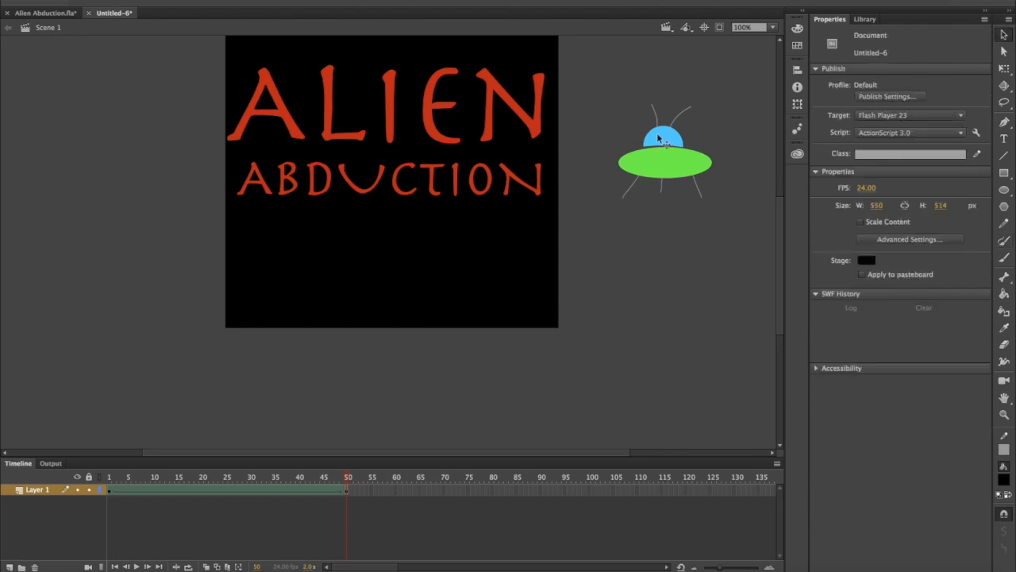
{"action": "left_click_drag", "start_coordinate": [655, 97], "coordinate": [737, 226]}
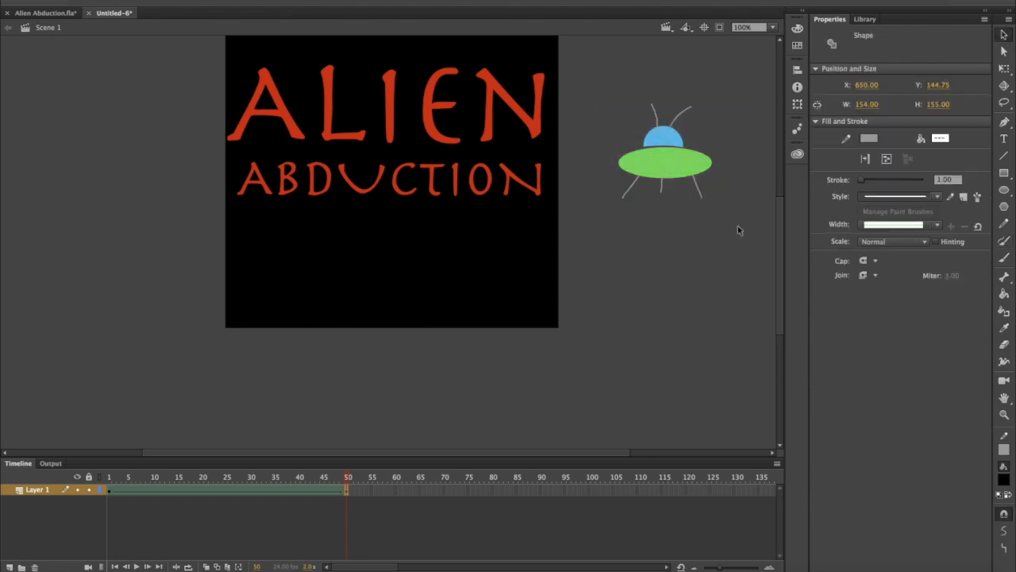
{"action": "right_click", "coordinate": [665, 167]}
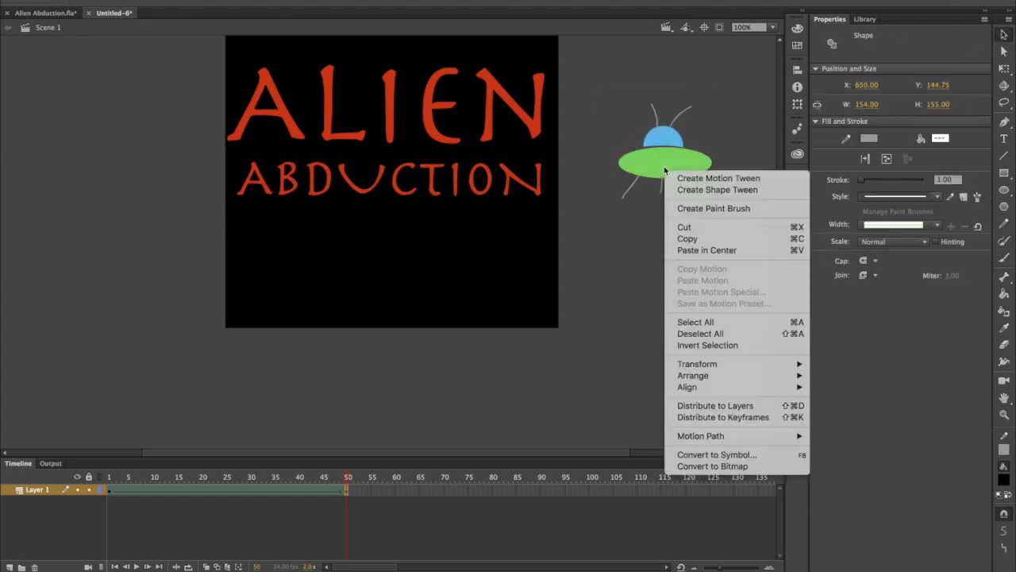
{"action": "left_click", "coordinate": [687, 239]}
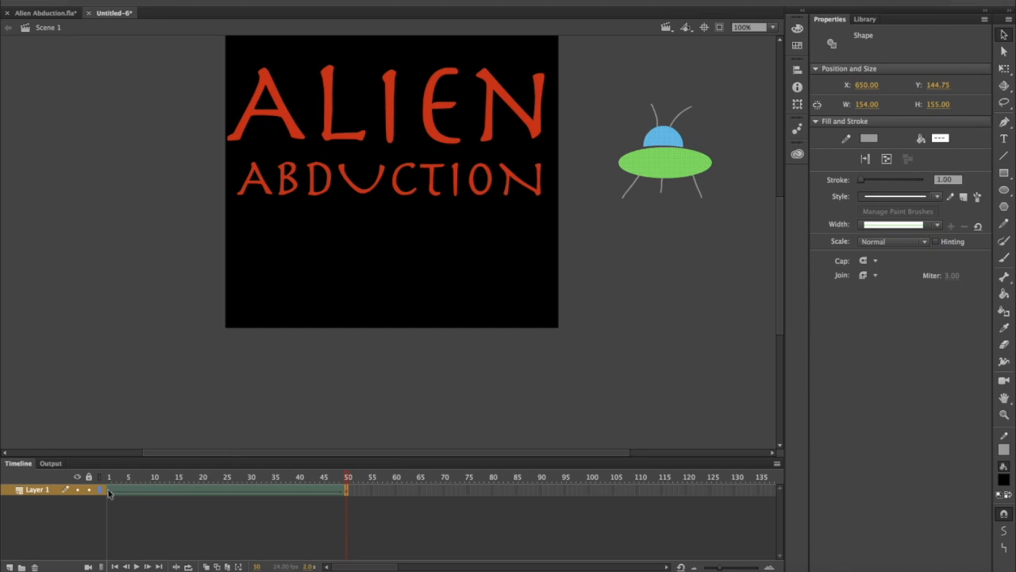
{"action": "left_click_drag", "start_coordinate": [597, 91], "coordinate": [735, 241]}
{"action": "right_click", "coordinate": [674, 156]}
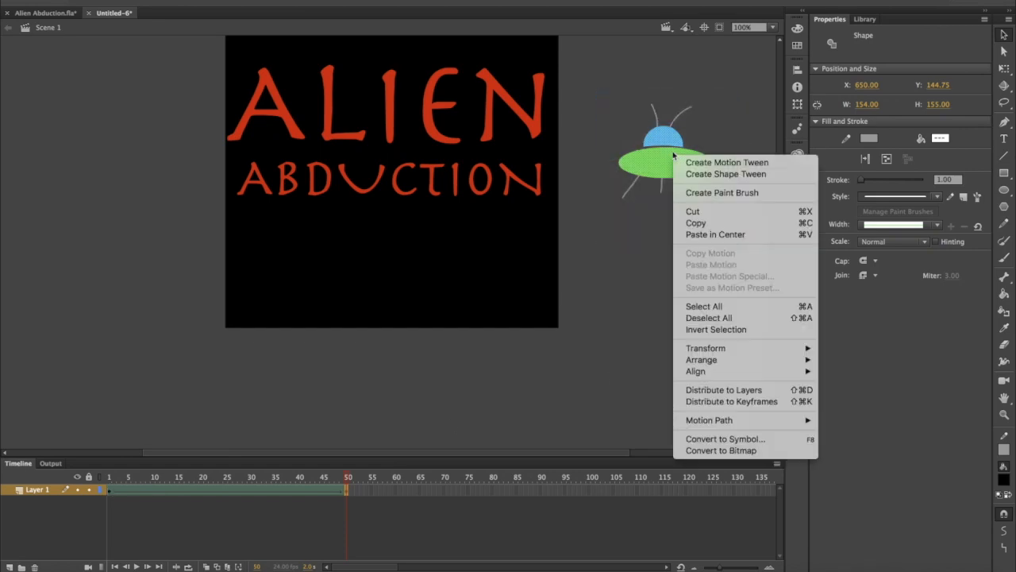
{"action": "left_click", "coordinate": [697, 214]}
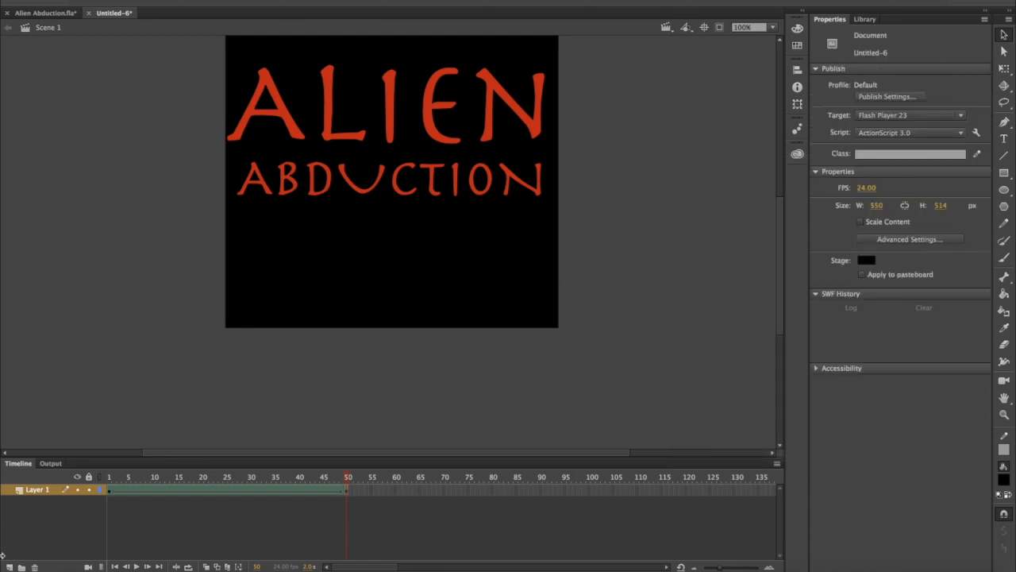
Add a new layer above Layer 1 and paste the UFO in place on its frame 1
{"action": "left_click", "coordinate": [9, 567]}
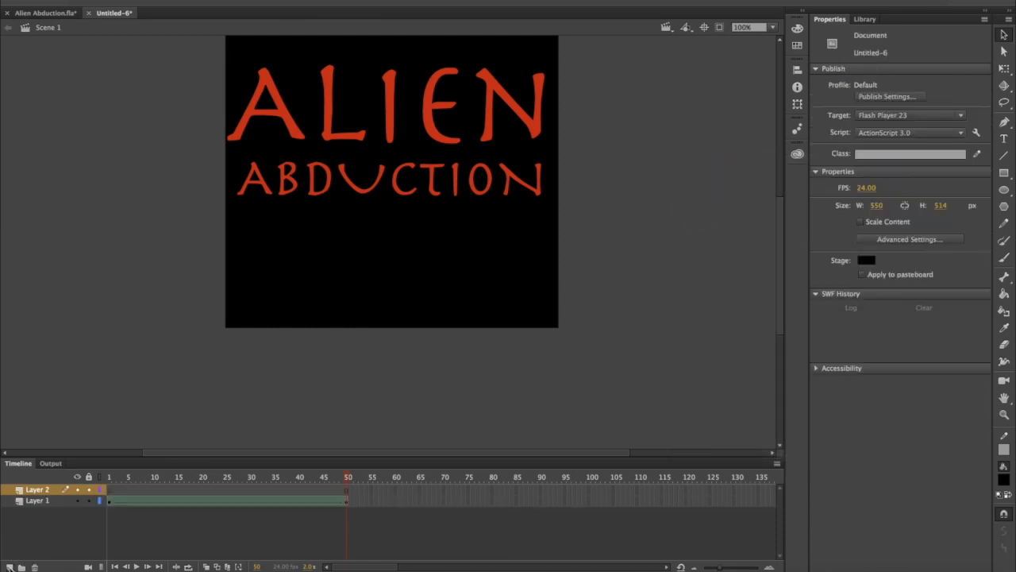
{"action": "left_click", "coordinate": [110, 491]}
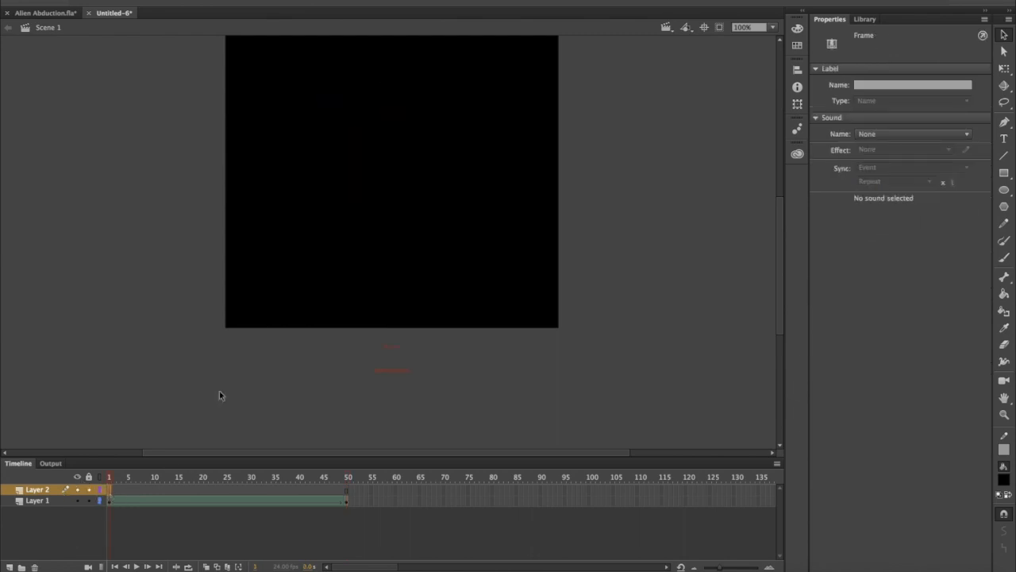
{"action": "right_click", "coordinate": [660, 185]}
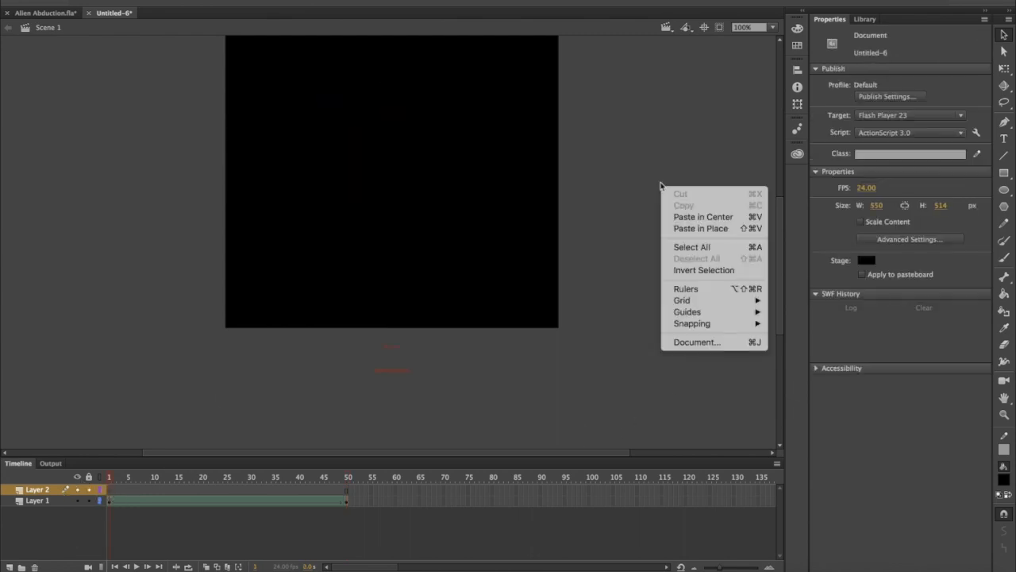
{"action": "left_click", "coordinate": [685, 227]}
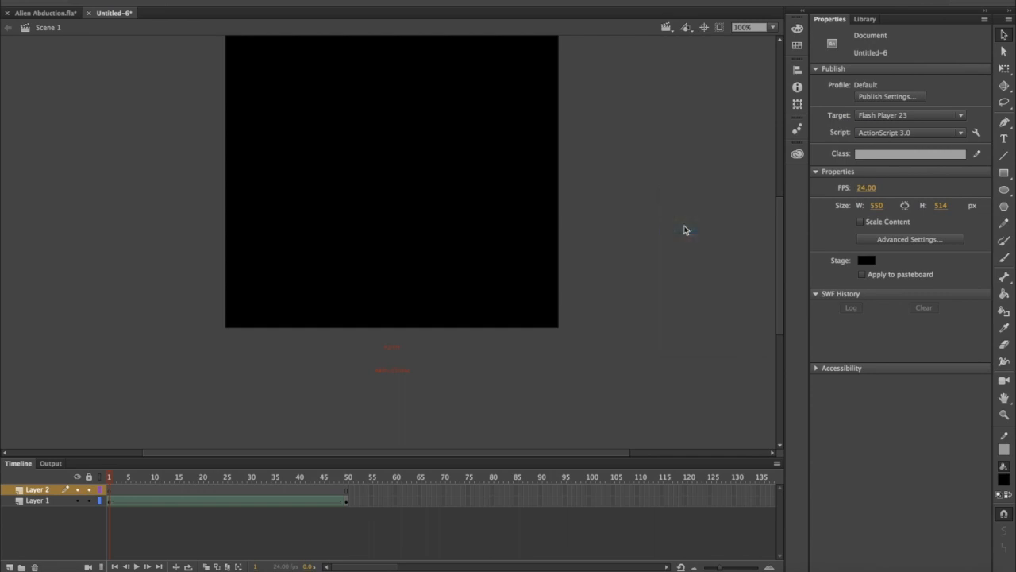
Move the whole UFO to about X 597, Y -4, just outside the stage's upper right corner
{"action": "left_click_drag", "start_coordinate": [781, 231], "coordinate": [781, 204]}
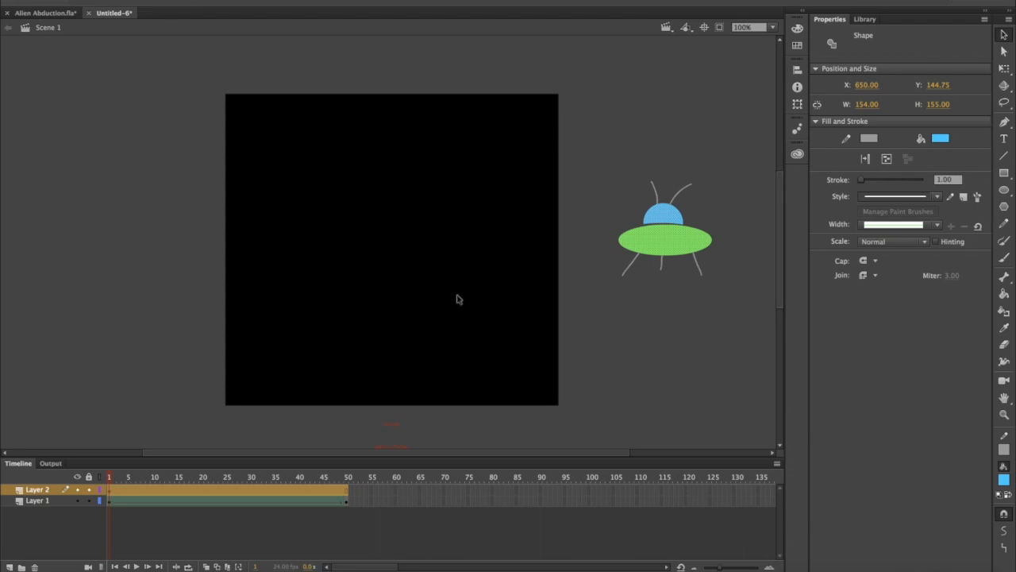
{"action": "left_click_drag", "start_coordinate": [595, 159], "coordinate": [719, 307]}
{"action": "left_click_drag", "start_coordinate": [664, 248], "coordinate": [632, 158]}
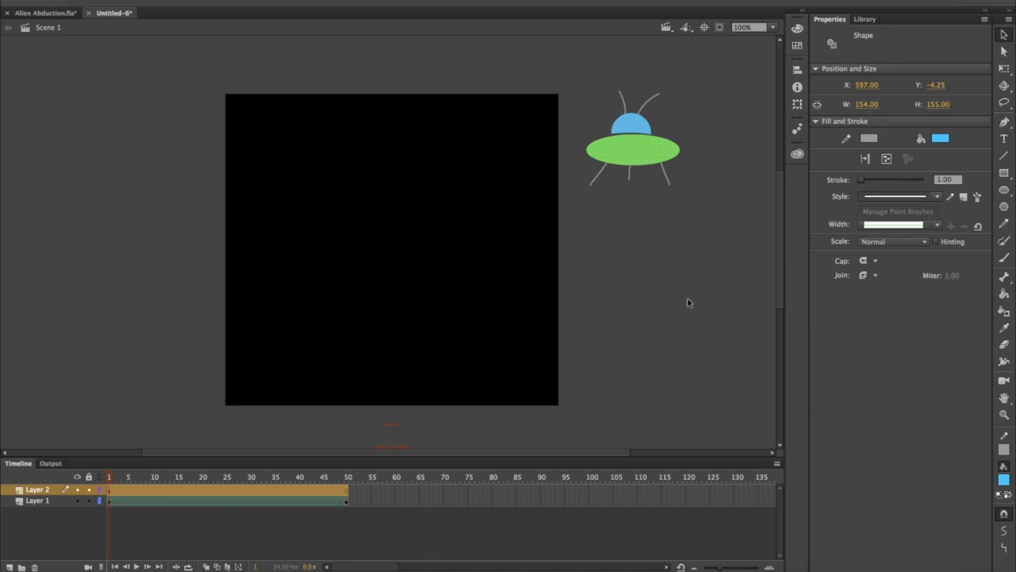
Rename Layer 2 as SPACESHIP and Layer 1 as Title
{"action": "double_click", "coordinate": [38, 490]}
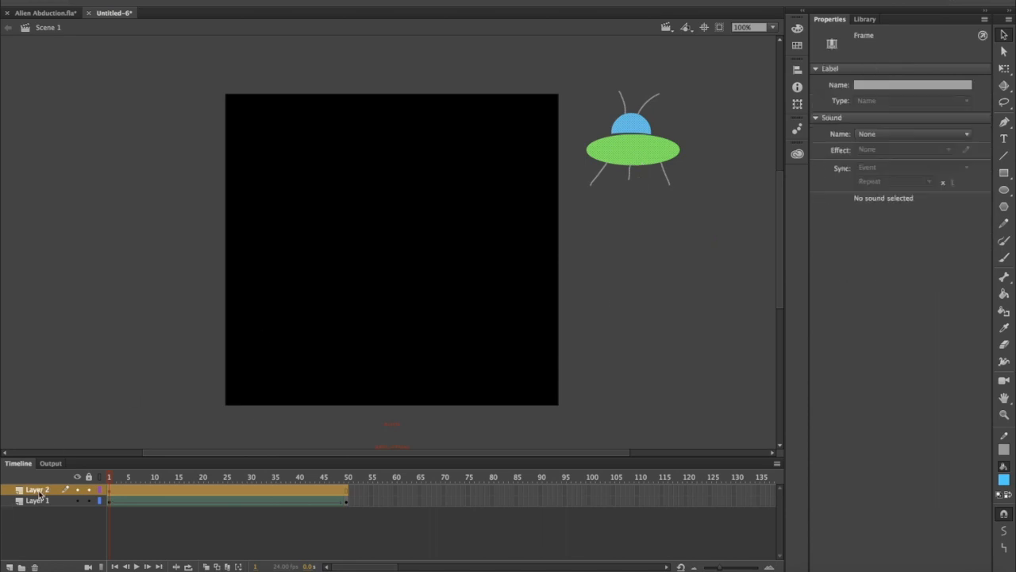
{"action": "type", "text": "S"}
{"action": "type", "text": "PACESHIP"}
{"action": "double_click", "coordinate": [36, 500]}
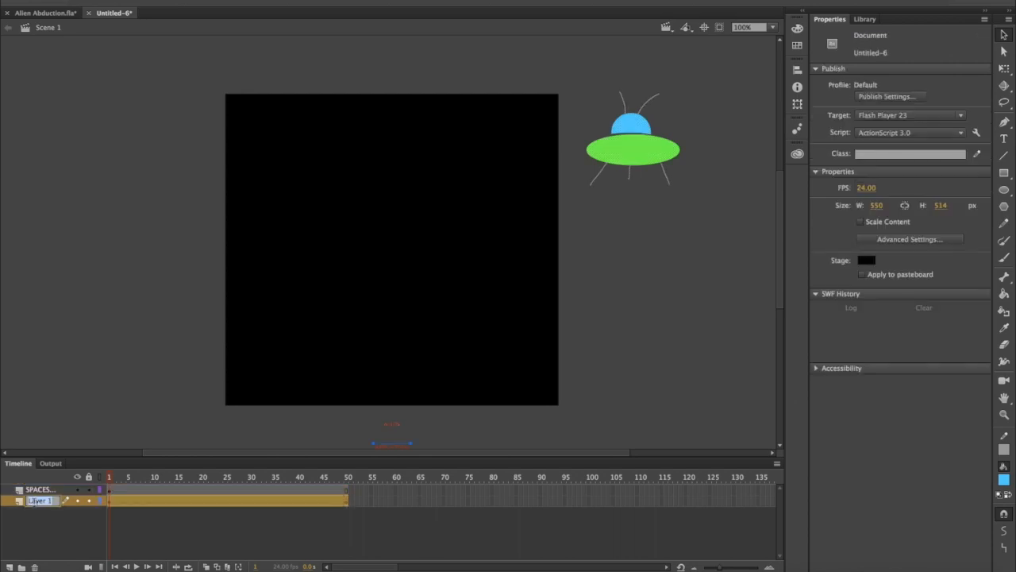
{"action": "type", "text": "Title"}
Insert a keyframe at frame 100 on both the SPACESHIP and Title layers
{"action": "left_click", "coordinate": [108, 490]}
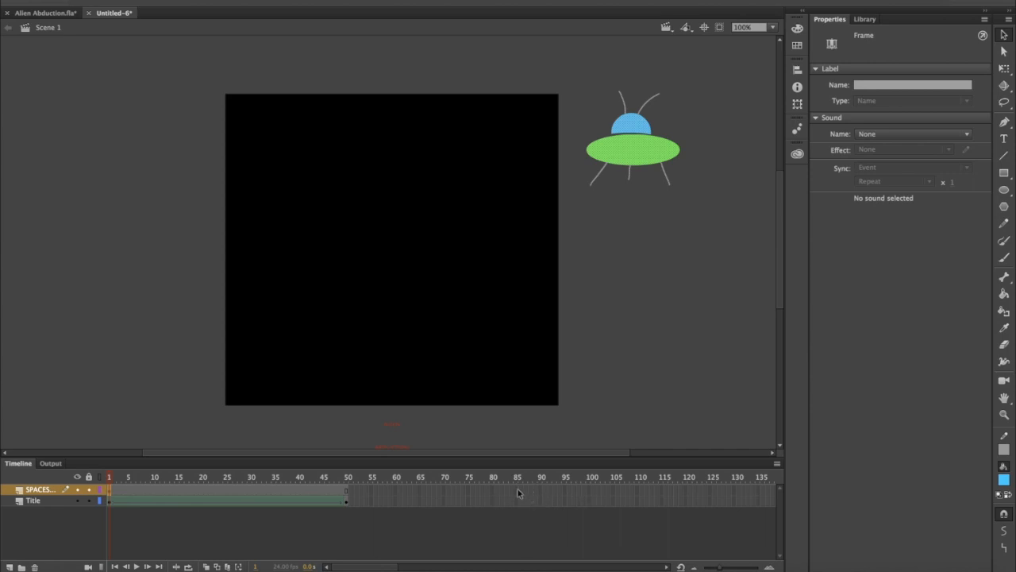
{"action": "left_click", "coordinate": [589, 490]}
{"action": "right_click", "coordinate": [589, 490]}
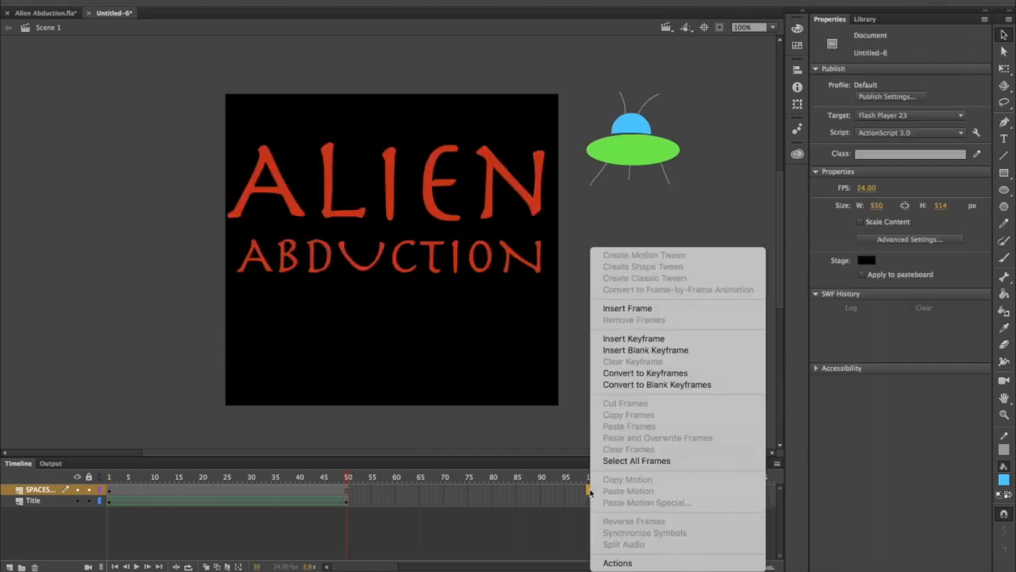
{"action": "left_click", "coordinate": [650, 342]}
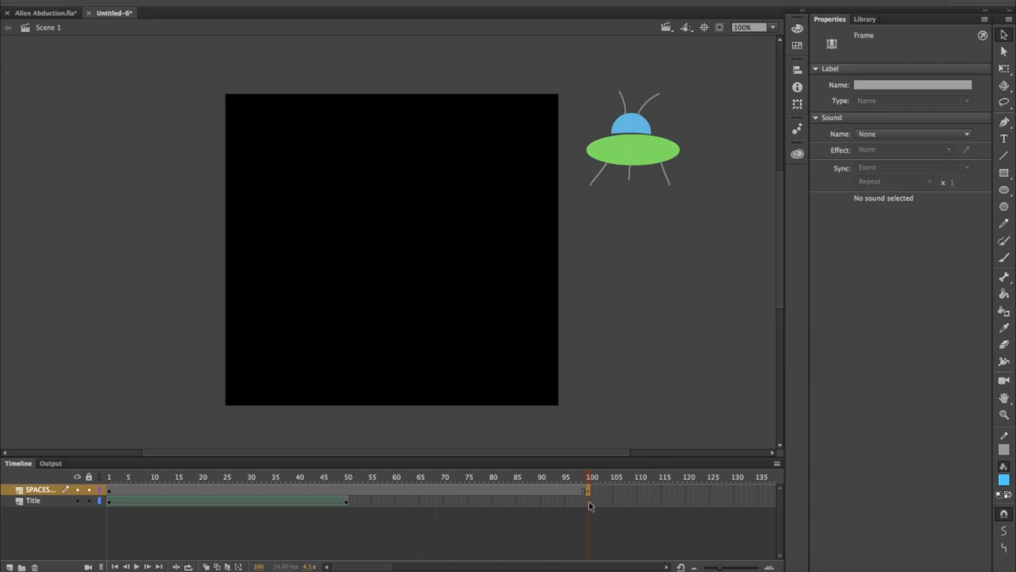
{"action": "right_click", "coordinate": [589, 503]}
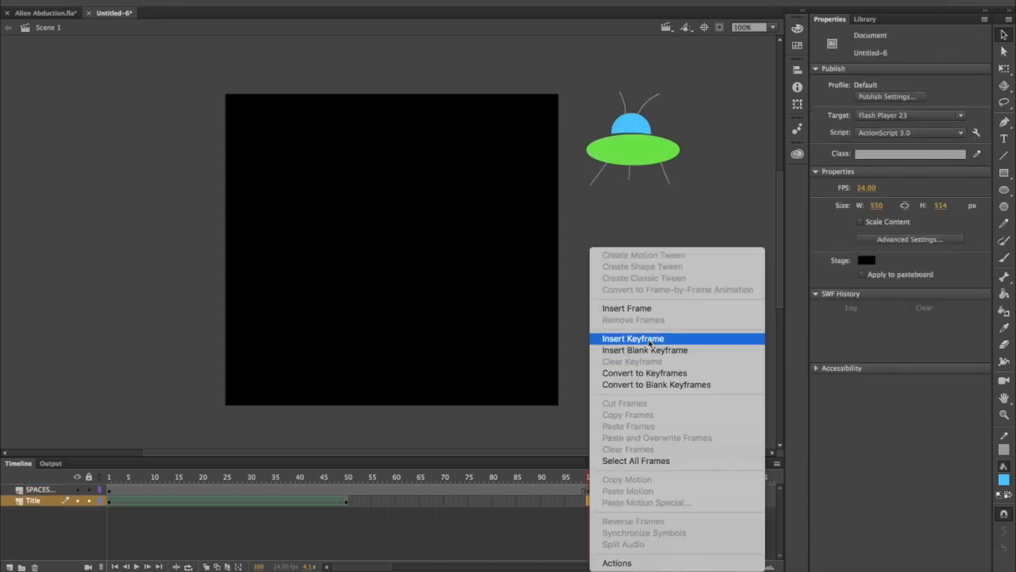
{"action": "left_click", "coordinate": [650, 340]}
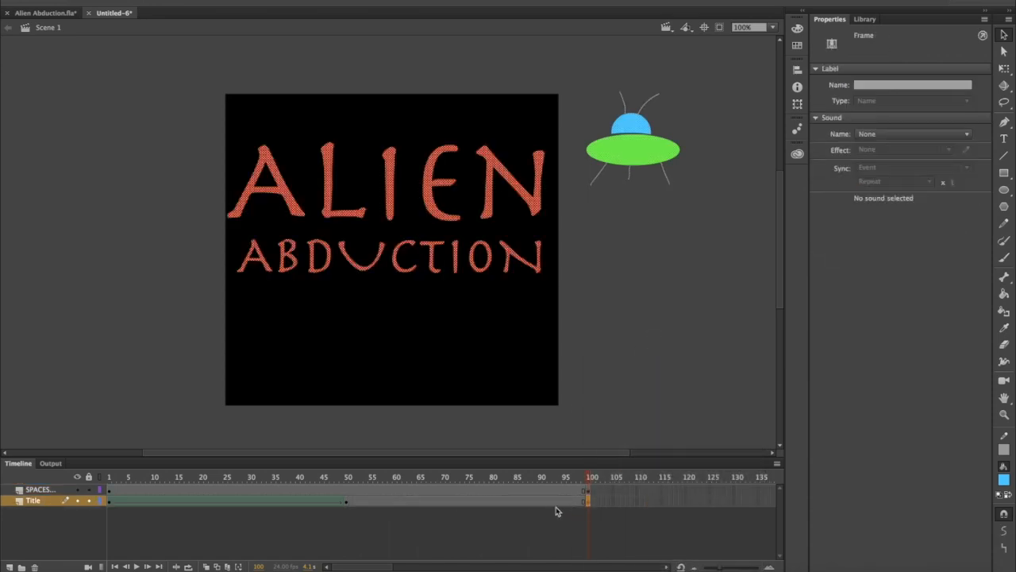
Create a motion tween on the SPACESHIP layer, agreeing to convert the UFO to a symbol
{"action": "left_click", "coordinate": [110, 489]}
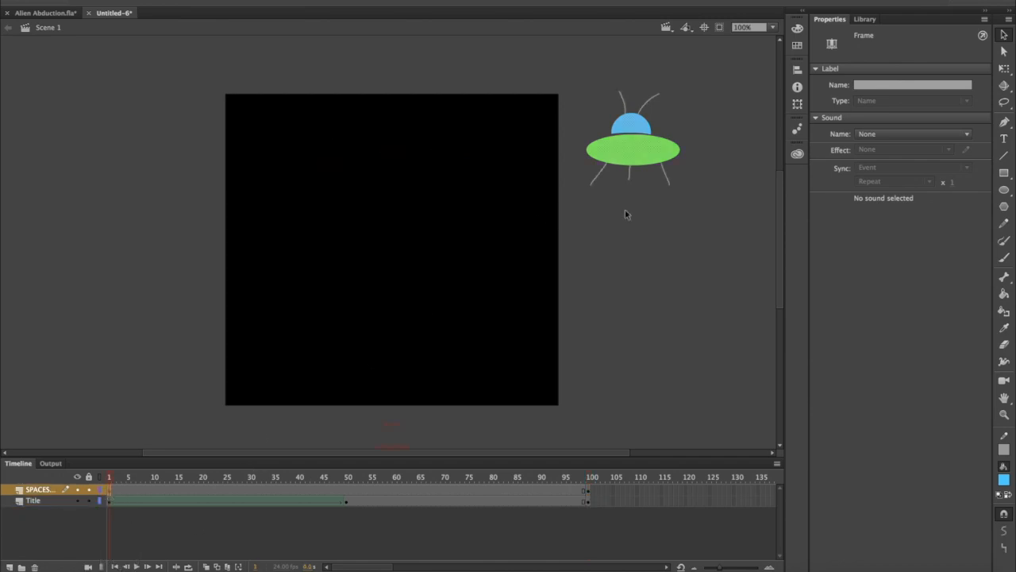
{"action": "right_click", "coordinate": [371, 490]}
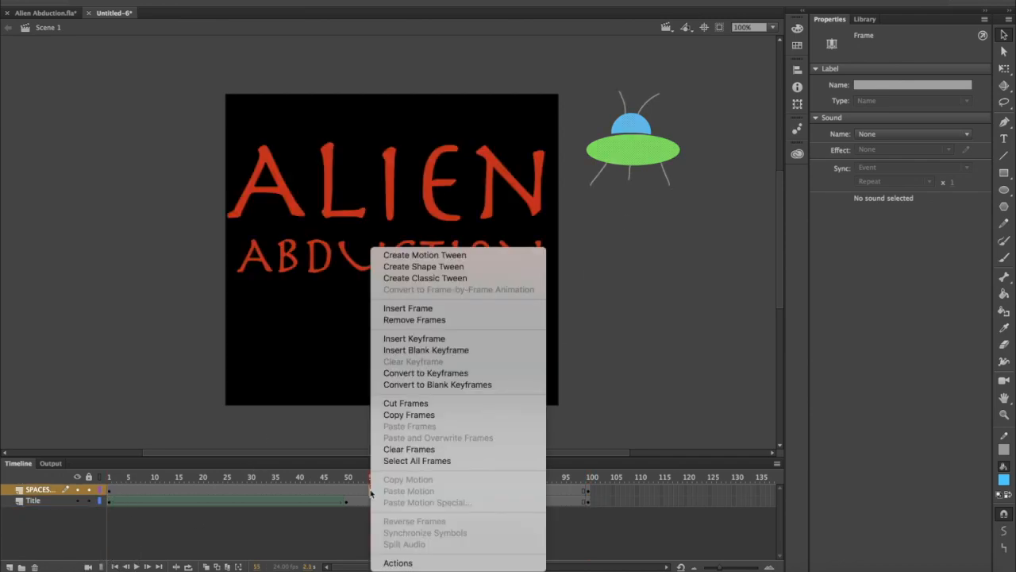
{"action": "left_click", "coordinate": [445, 255]}
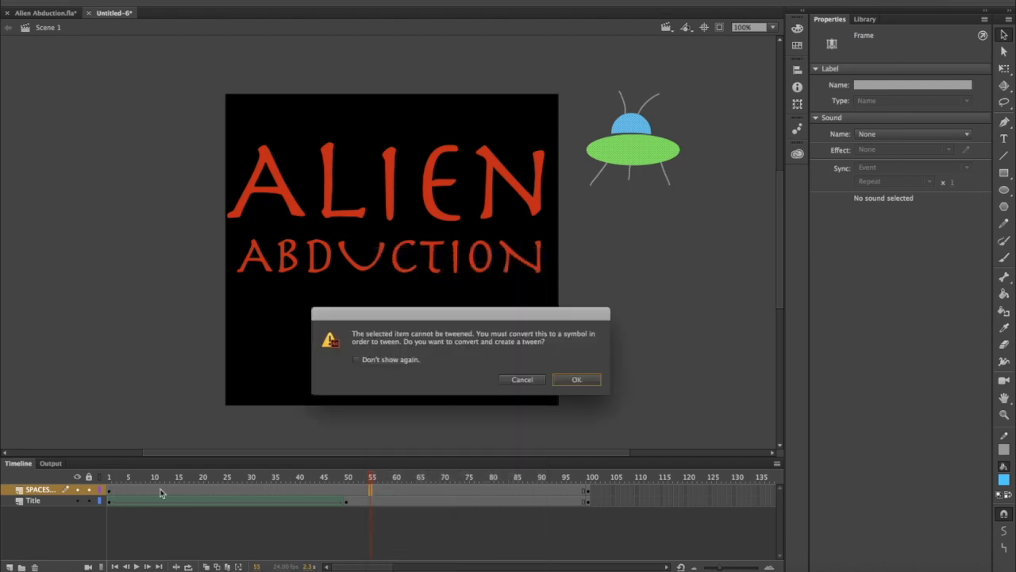
{"action": "left_click", "coordinate": [586, 382]}
Move the UFO to about X -244, Y 203 at frame 31 and about X 587, Y 390 at frame 60
{"action": "left_click", "coordinate": [109, 489]}
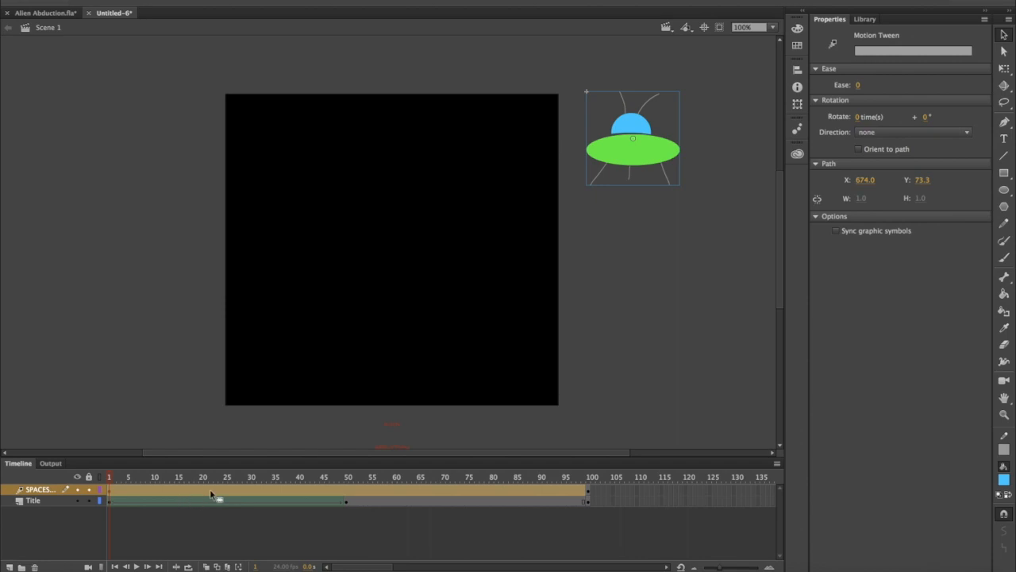
{"action": "left_click", "coordinate": [253, 496]}
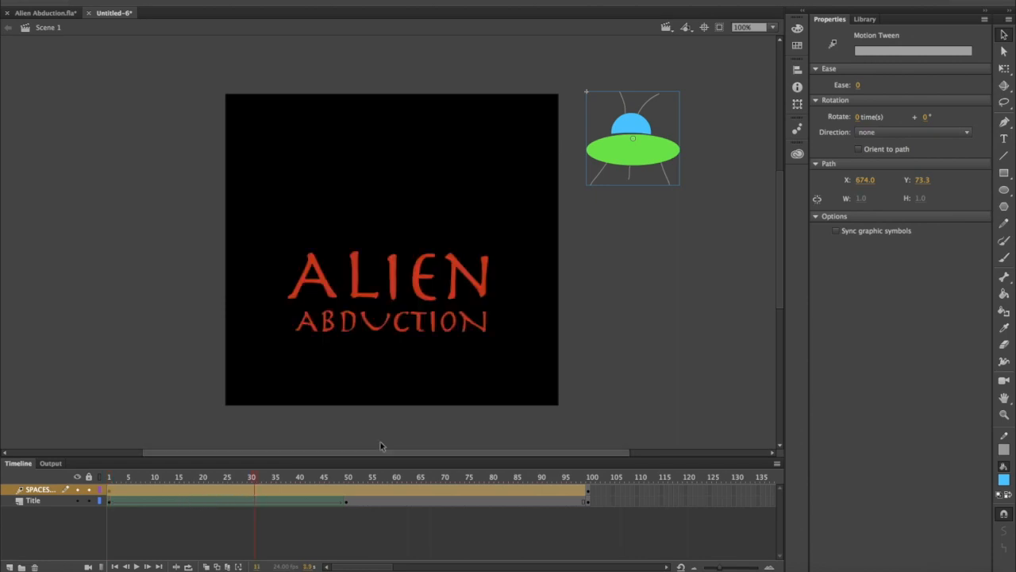
{"action": "left_click_drag", "start_coordinate": [639, 150], "coordinate": [130, 273]}
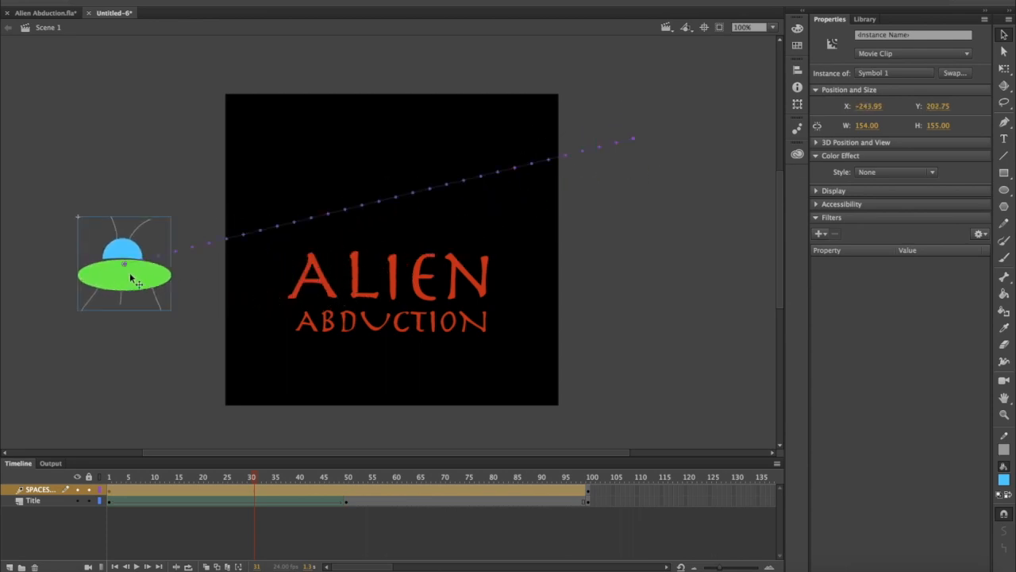
{"action": "left_click", "coordinate": [394, 491]}
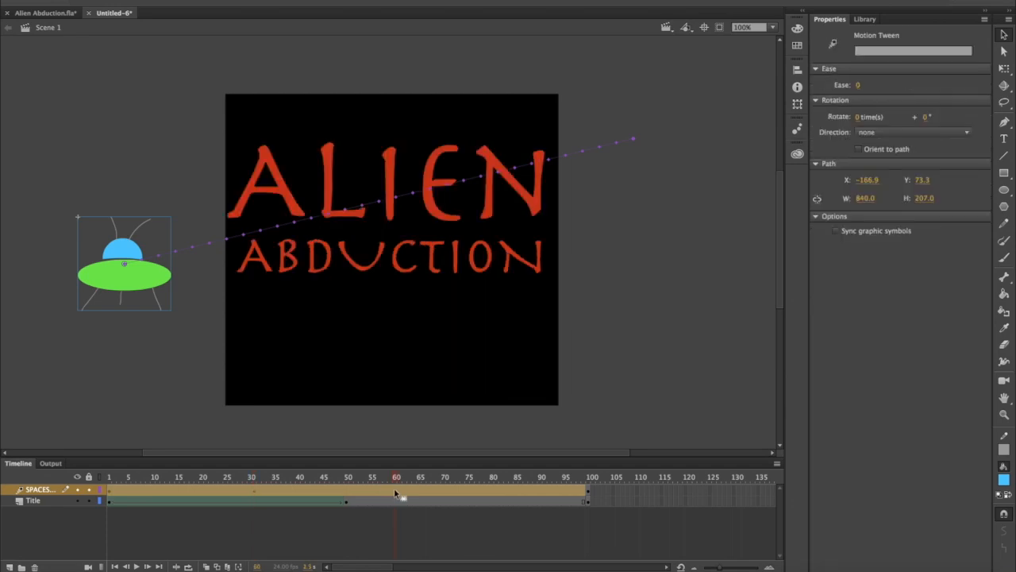
{"action": "mouse_move", "coordinate": [139, 284]}
{"action": "left_mouse_down"}
{"action": "mouse_move", "coordinate": [288, 345]}
{"action": "mouse_move", "coordinate": [453, 382]}
{"action": "mouse_move", "coordinate": [641, 397]}
{"action": "left_mouse_up"}
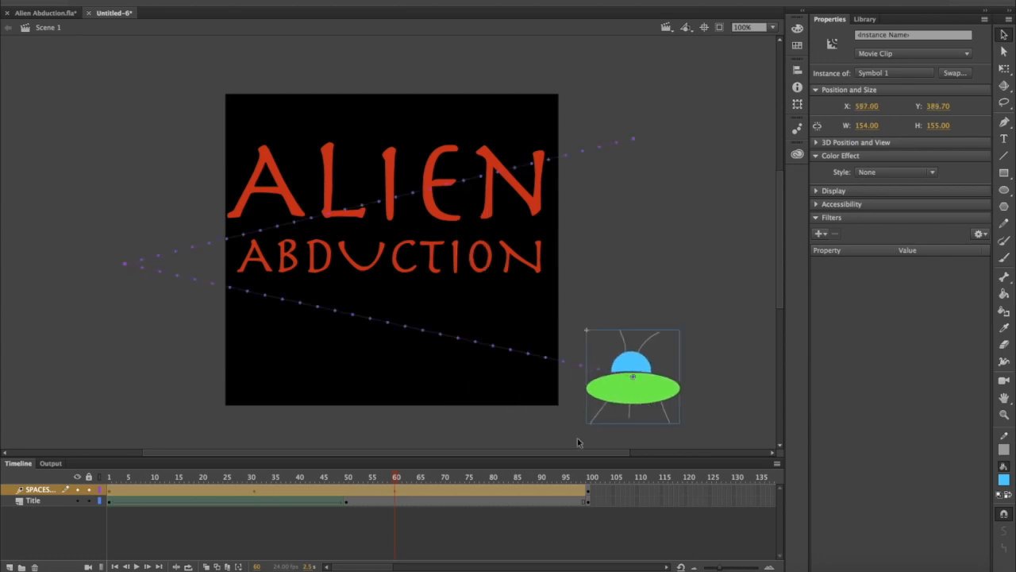
Move the UFO at frame 99 to about X 189, Y 319, below the word ABDUCTION
{"action": "left_click", "coordinate": [585, 494]}
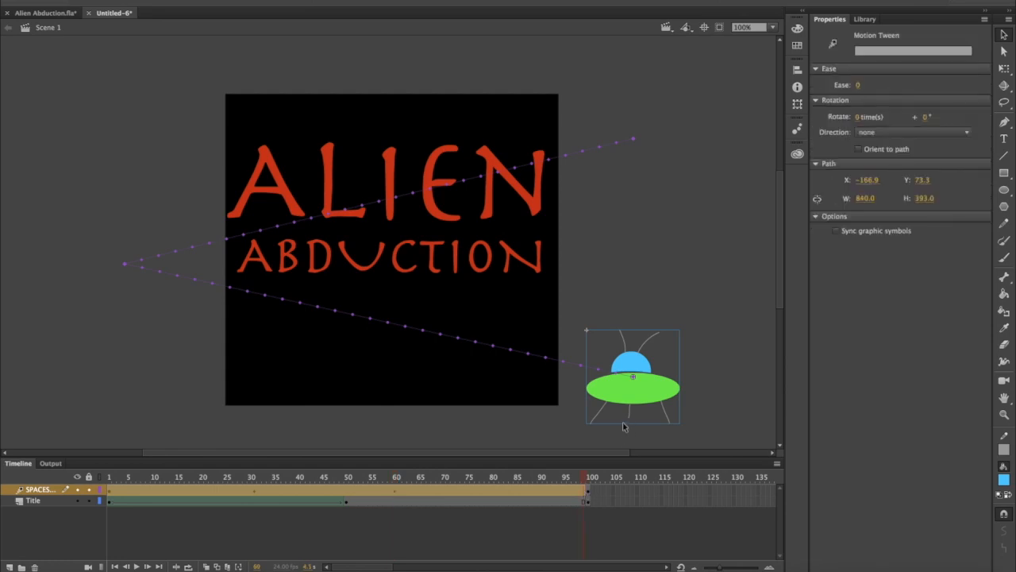
{"action": "left_click_drag", "start_coordinate": [627, 395], "coordinate": [382, 354]}
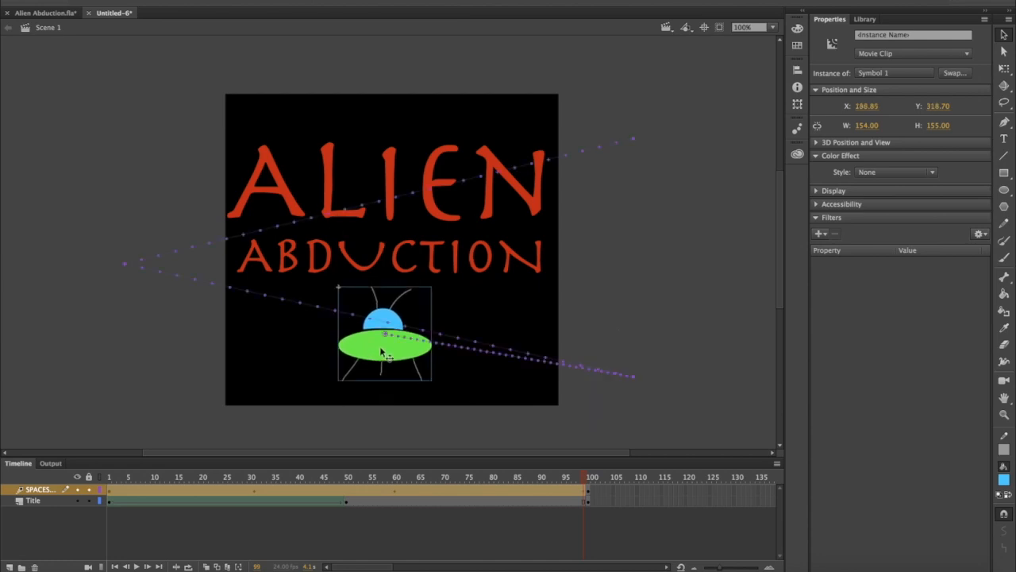
{"action": "left_click", "coordinate": [588, 494]}
{"action": "left_click", "coordinate": [589, 493]}
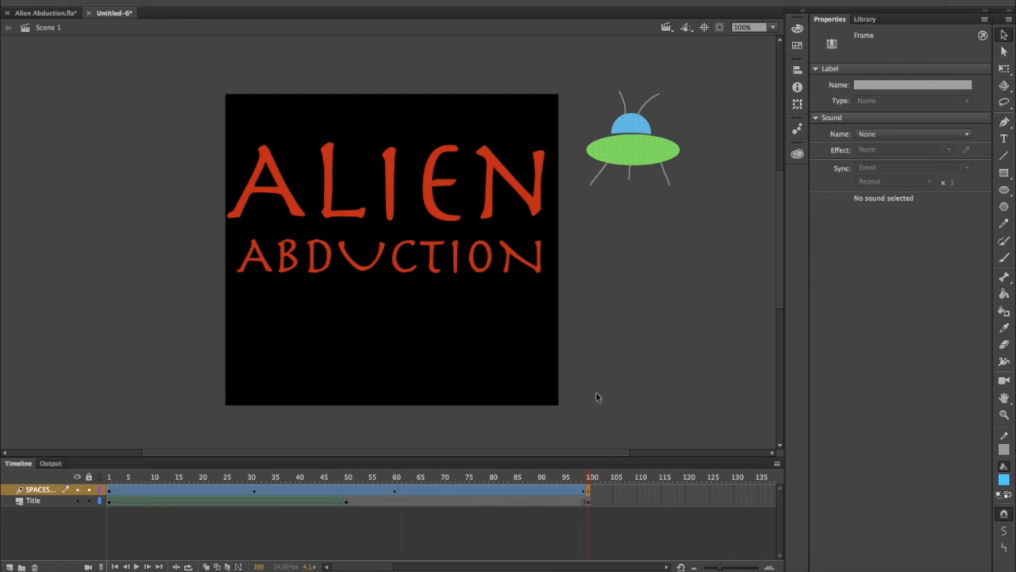
{"action": "left_click", "coordinate": [584, 494]}
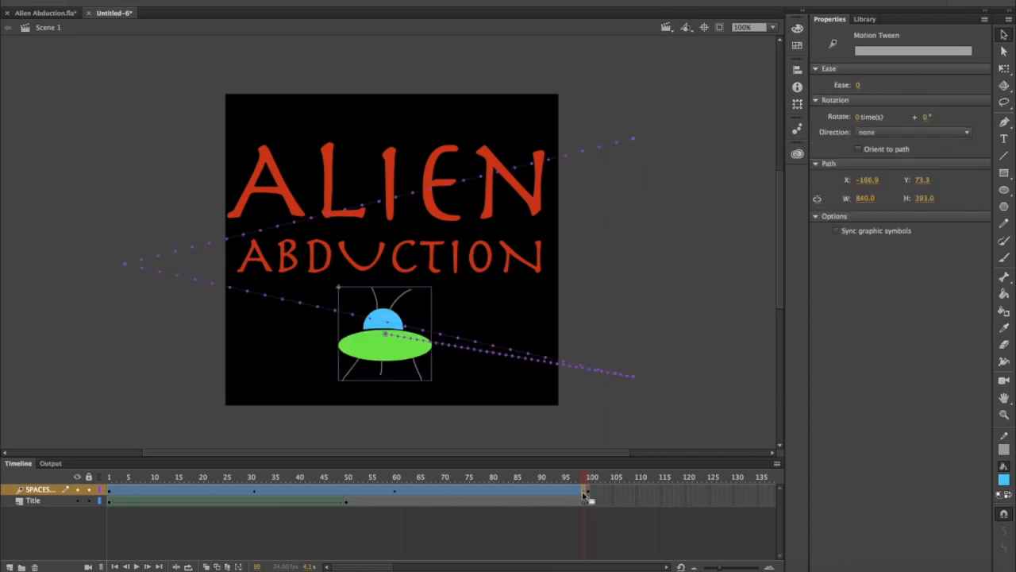
{"action": "left_click", "coordinate": [797, 70]}
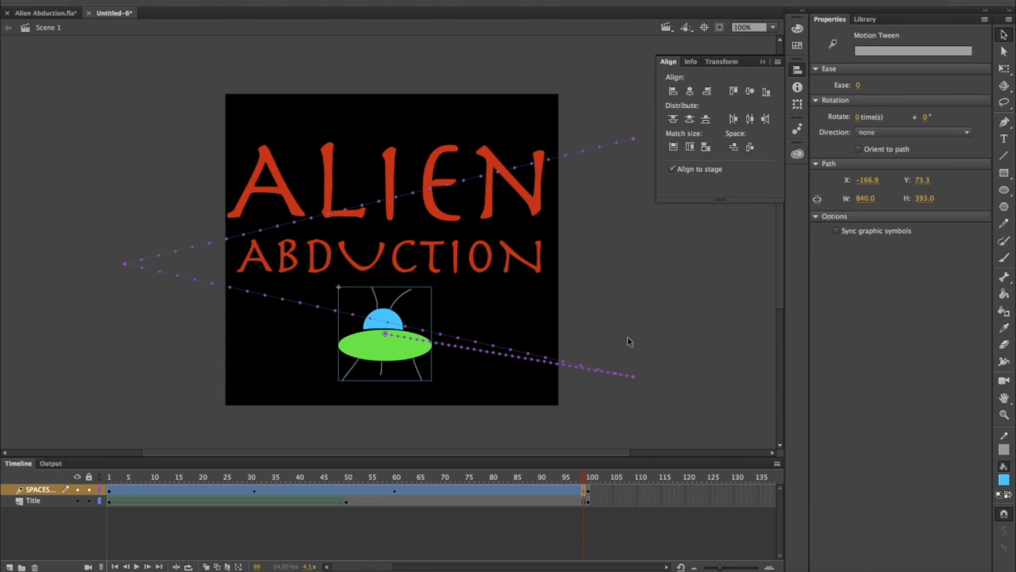
Delete the leftover untweened UFO from frame 100 of the SPACESHIP layer and preview the animation
{"action": "left_click", "coordinate": [588, 493]}
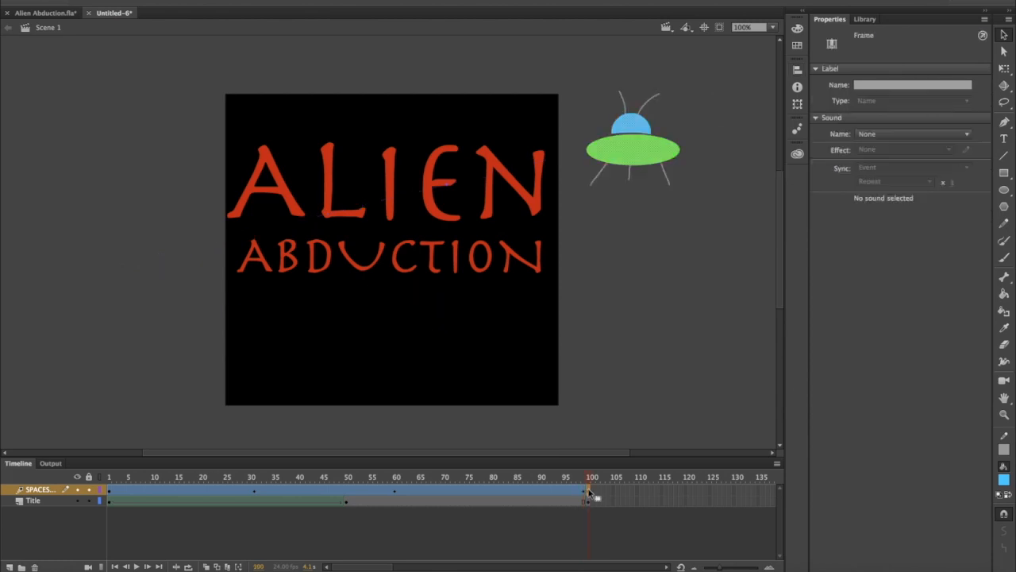
{"action": "left_click", "coordinate": [641, 150]}
{"action": "left_click_drag", "start_coordinate": [579, 82], "coordinate": [686, 251]}
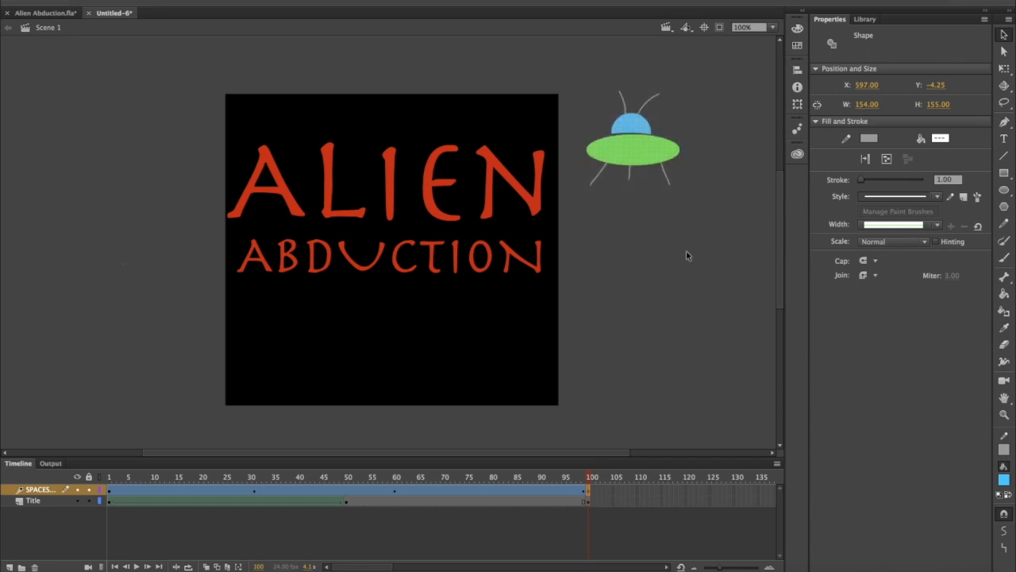
{"action": "key", "text": "Delete"}
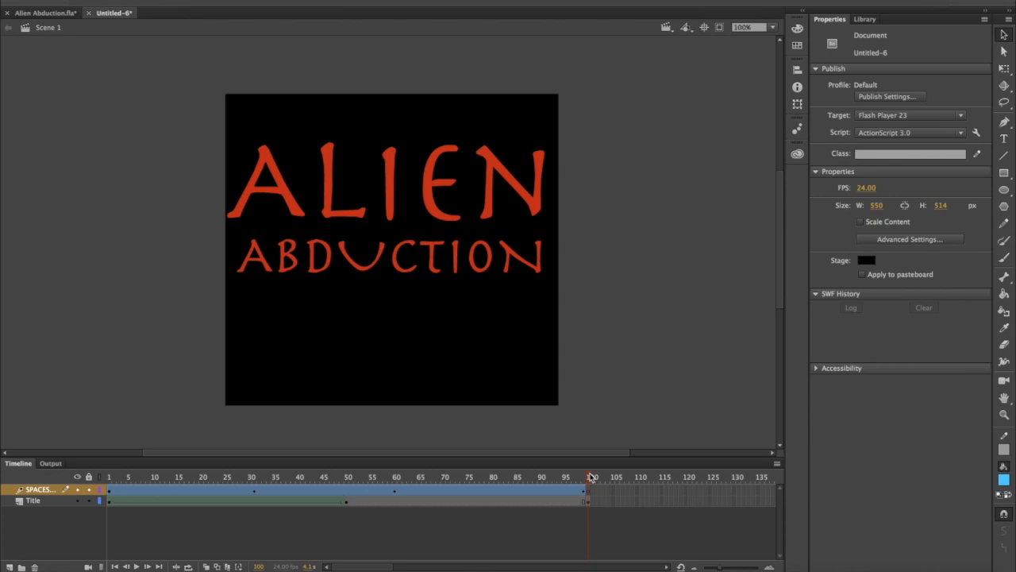
{"action": "key", "text": "Return"}
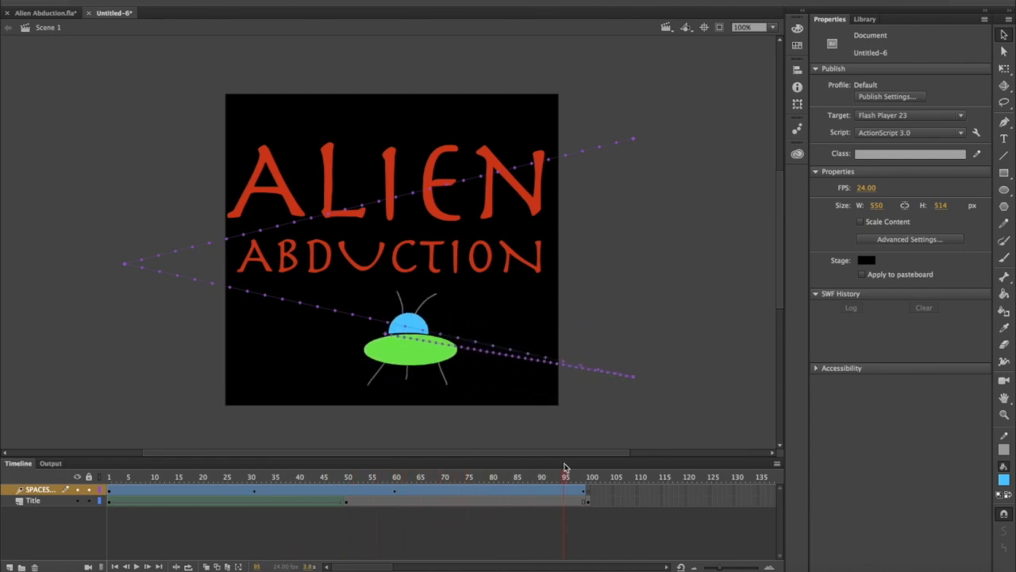
Bend the three legs of the UFO's motion path into curves, looping the last one out to the stage's lower left edge, and preview the flight
{"action": "left_click_drag", "start_coordinate": [416, 185], "coordinate": [398, 134]}
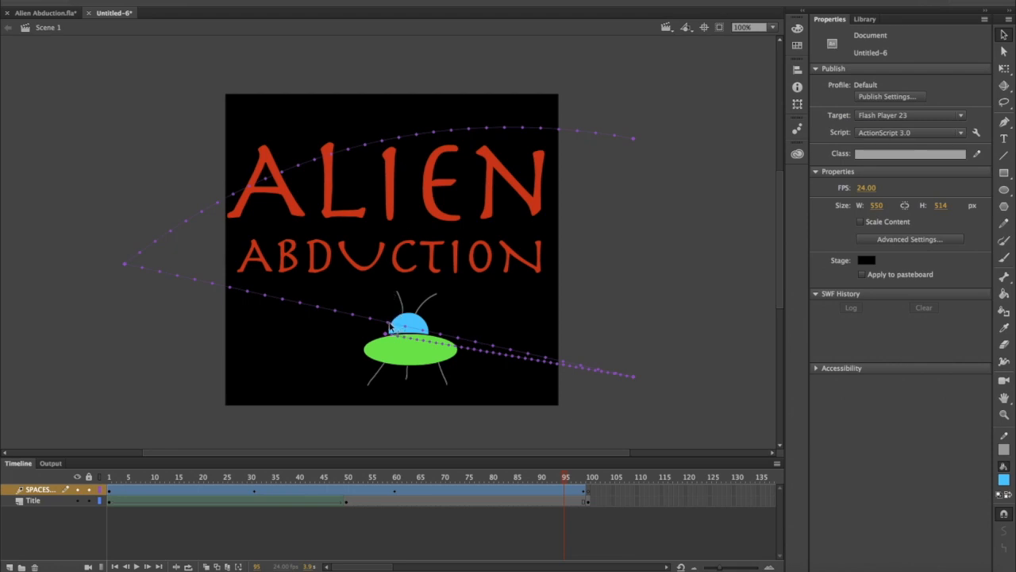
{"action": "left_click_drag", "start_coordinate": [389, 325], "coordinate": [476, 253]}
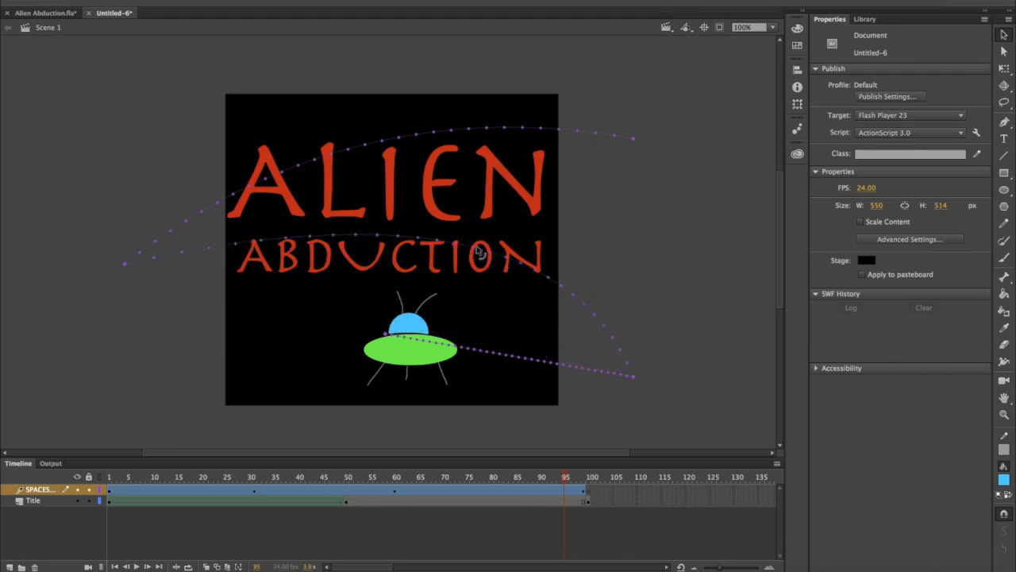
{"action": "left_click_drag", "start_coordinate": [519, 362], "coordinate": [256, 375]}
{"action": "left_click_drag", "start_coordinate": [333, 365], "coordinate": [403, 363]}
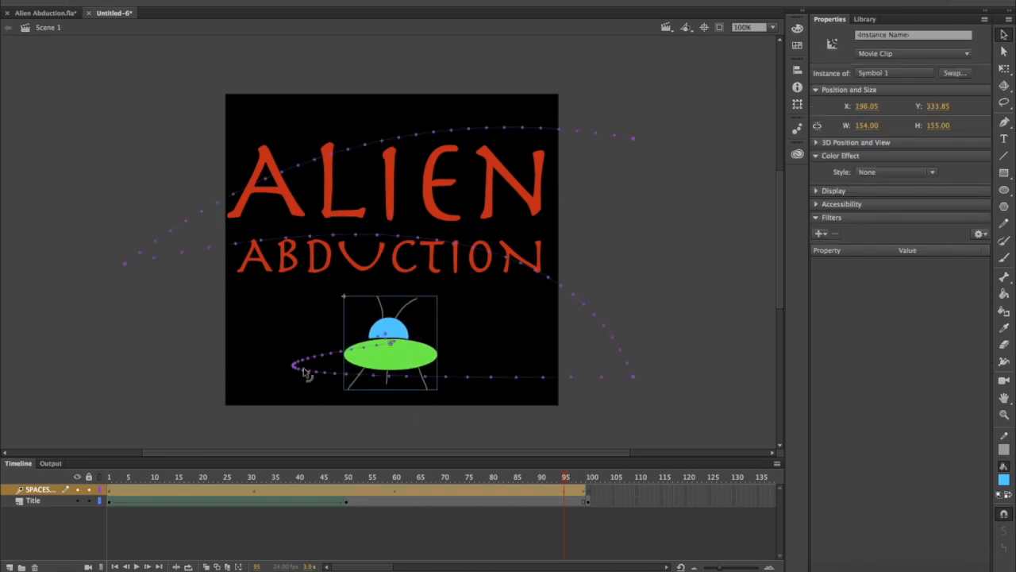
{"action": "left_click_drag", "start_coordinate": [299, 370], "coordinate": [230, 373]}
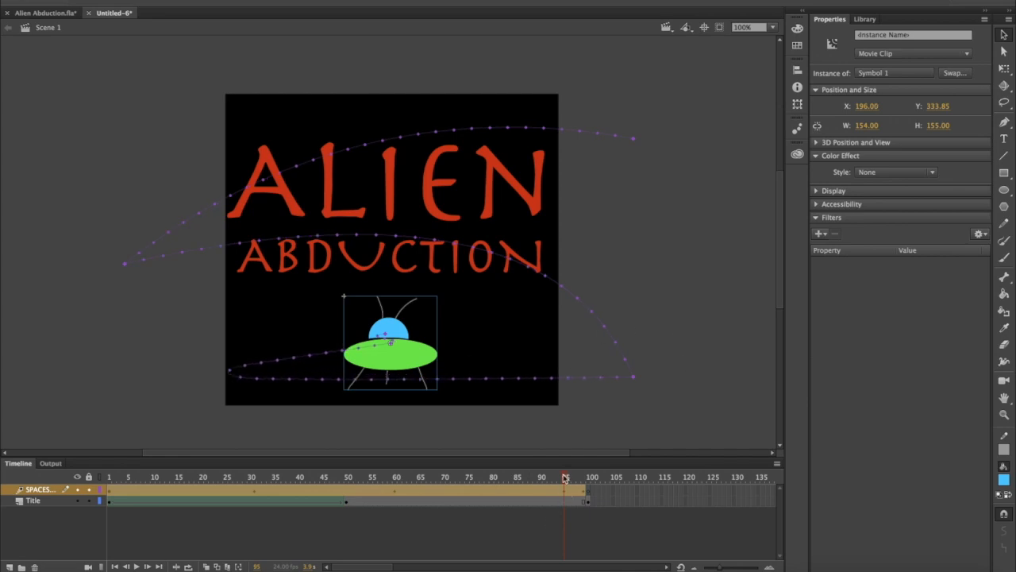
{"action": "key", "text": "Return"}
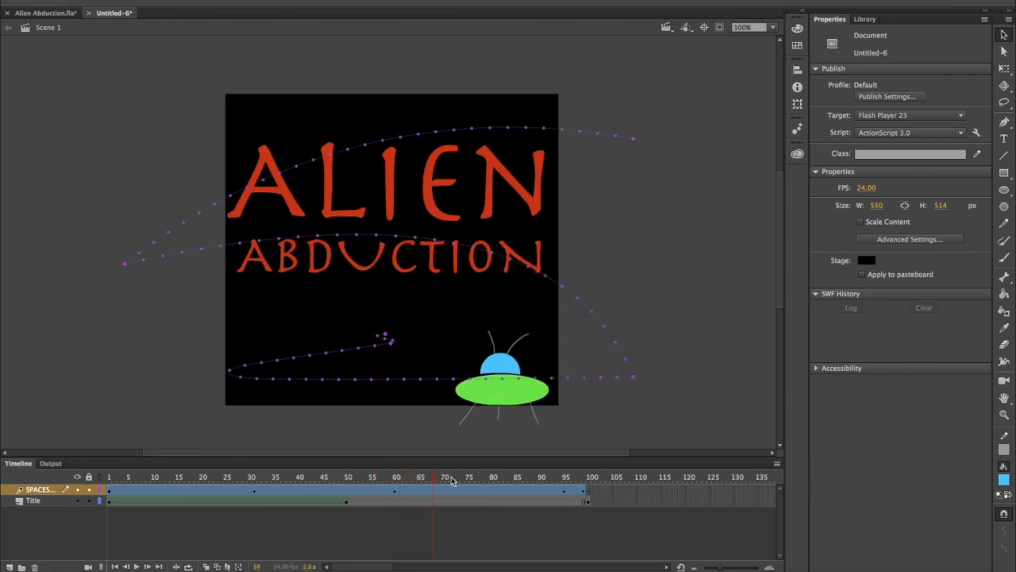
Add a new layer above the SPACESHIP layer and name it Pic1
{"action": "left_click", "coordinate": [582, 490]}
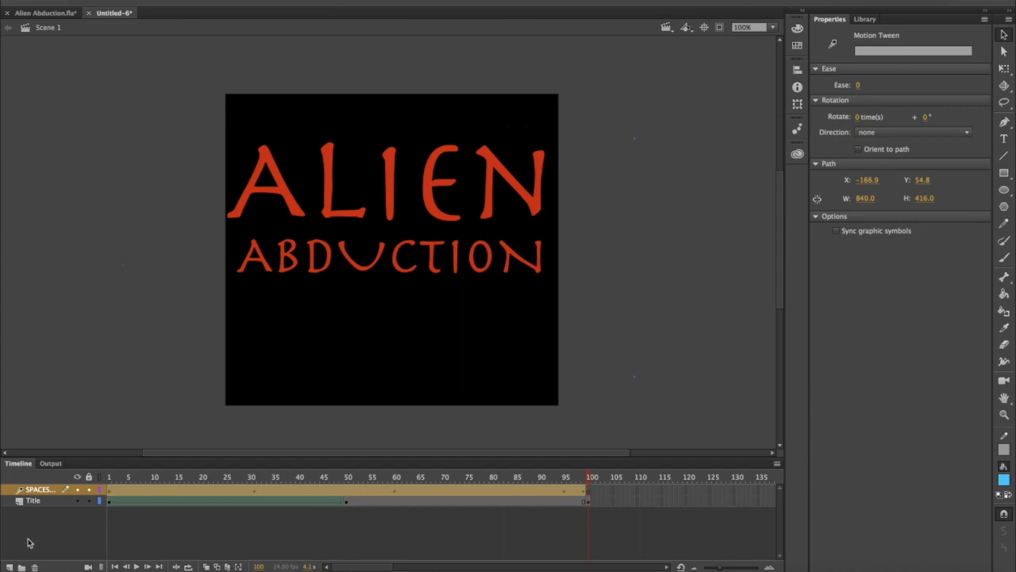
{"action": "left_click", "coordinate": [10, 567]}
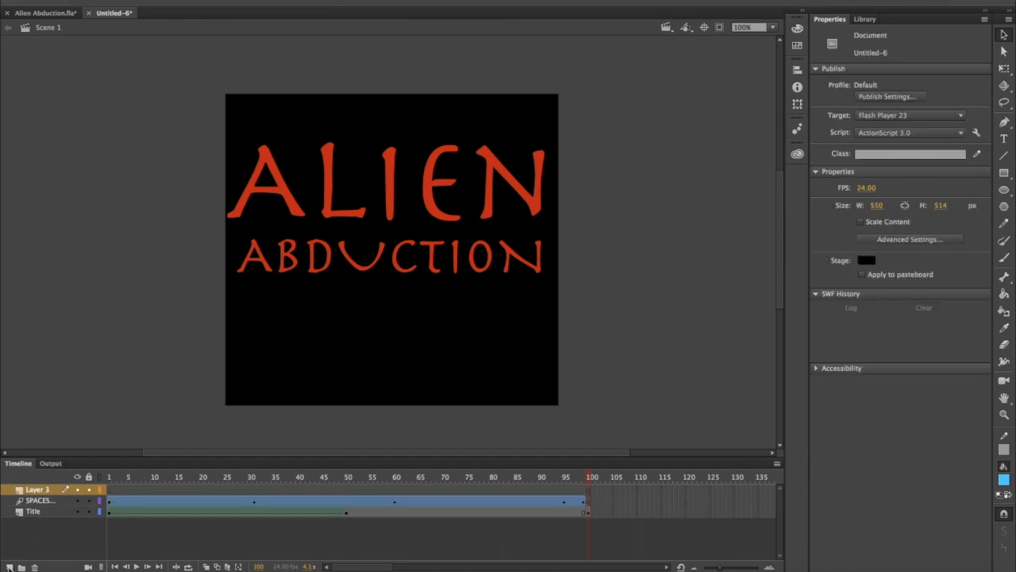
{"action": "double_click", "coordinate": [38, 490]}
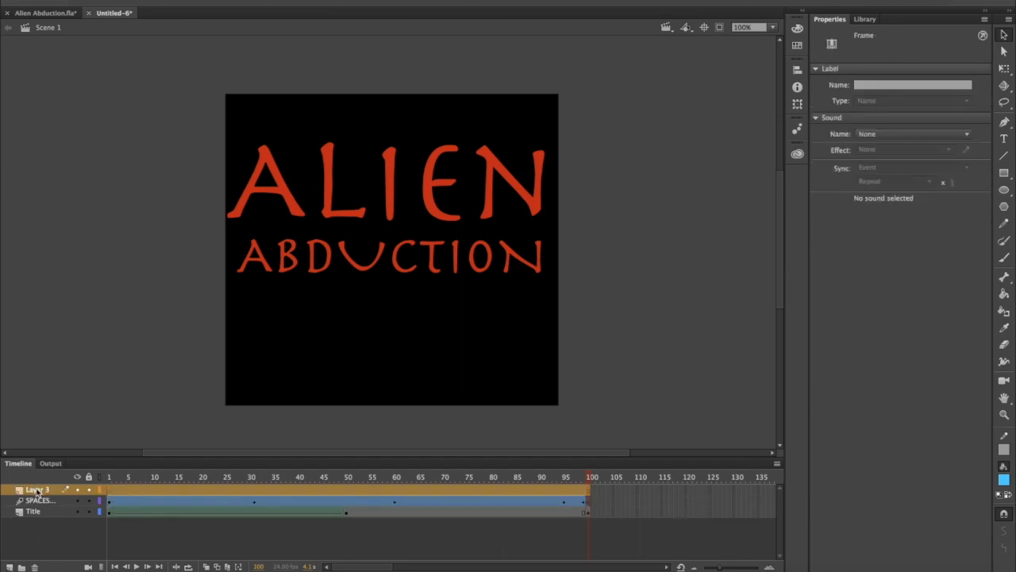
{"action": "type", "text": "Pic1"}
{"action": "key", "text": "Return"}
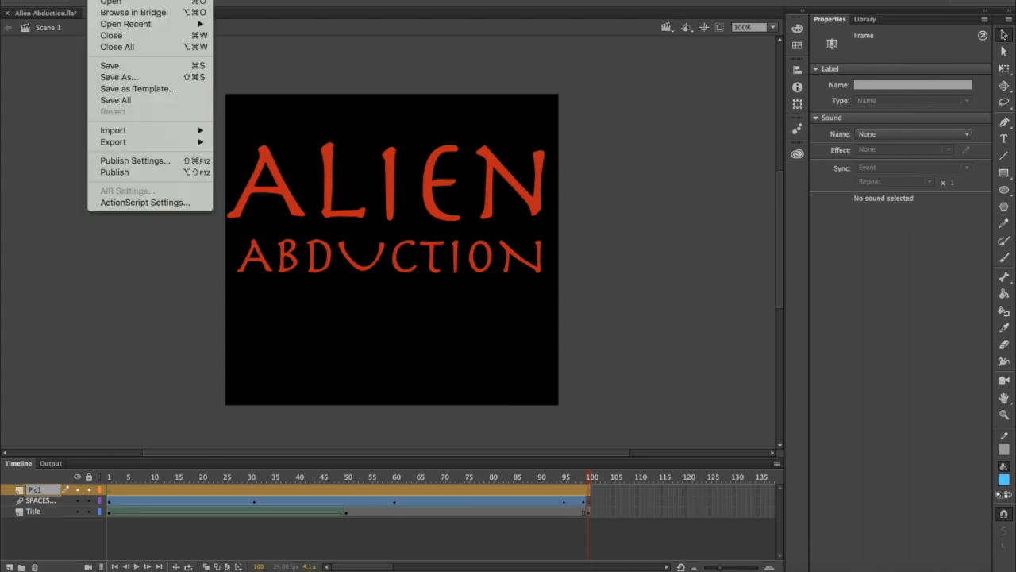
Import all the pictures in the StopMotionPics folder, pic1 to pic21, into the library and display the library contents
{"action": "mouse_move", "coordinate": [146, 130]}
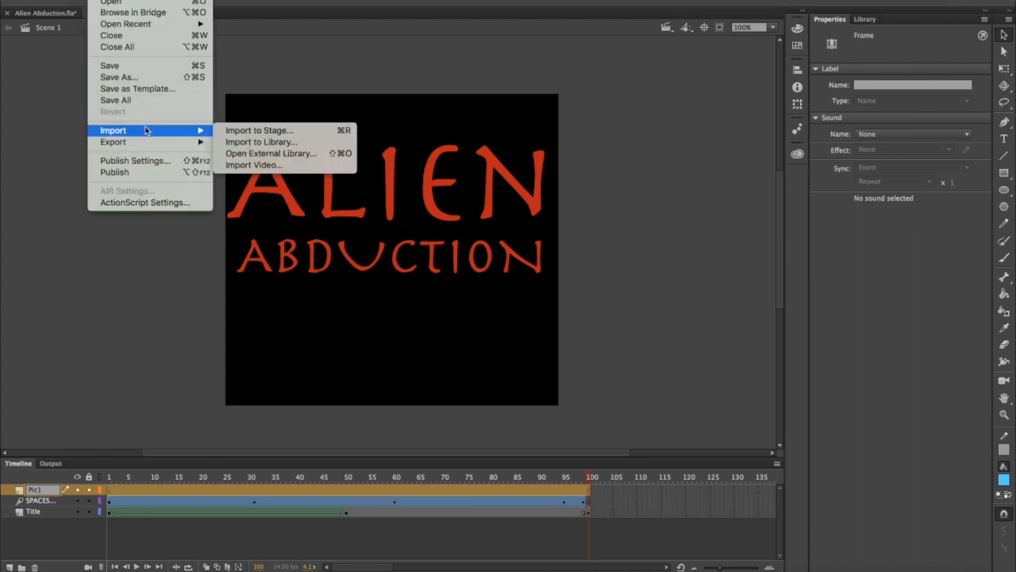
{"action": "left_click", "coordinate": [265, 143]}
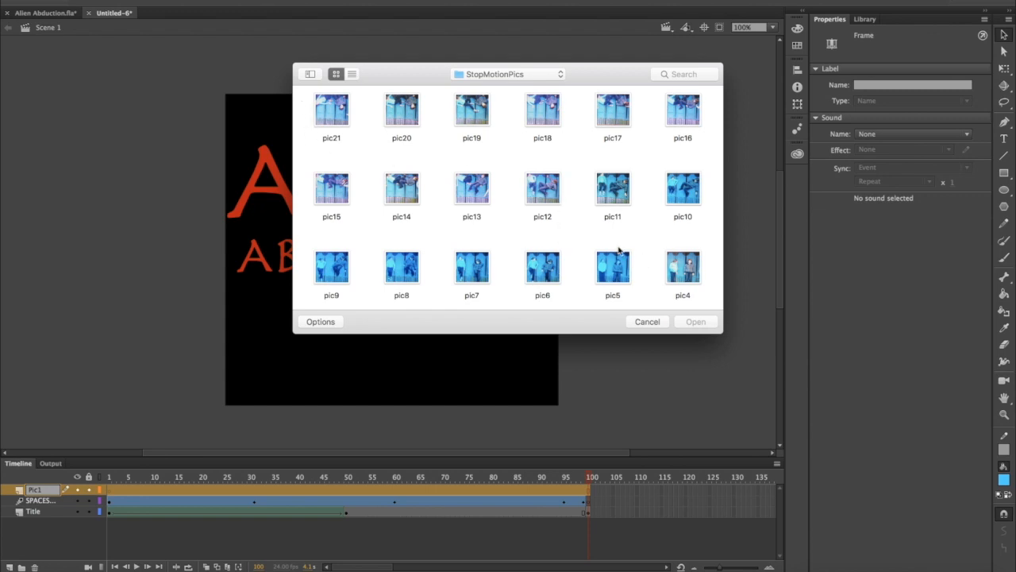
{"action": "scroll", "coordinate": [617, 252], "scroll_direction": "down", "scroll_amount": 3}
{"action": "left_click_drag", "start_coordinate": [510, 288], "coordinate": [307, 65]}
{"action": "left_click_drag", "start_coordinate": [396, 74], "coordinate": [476, 76]}
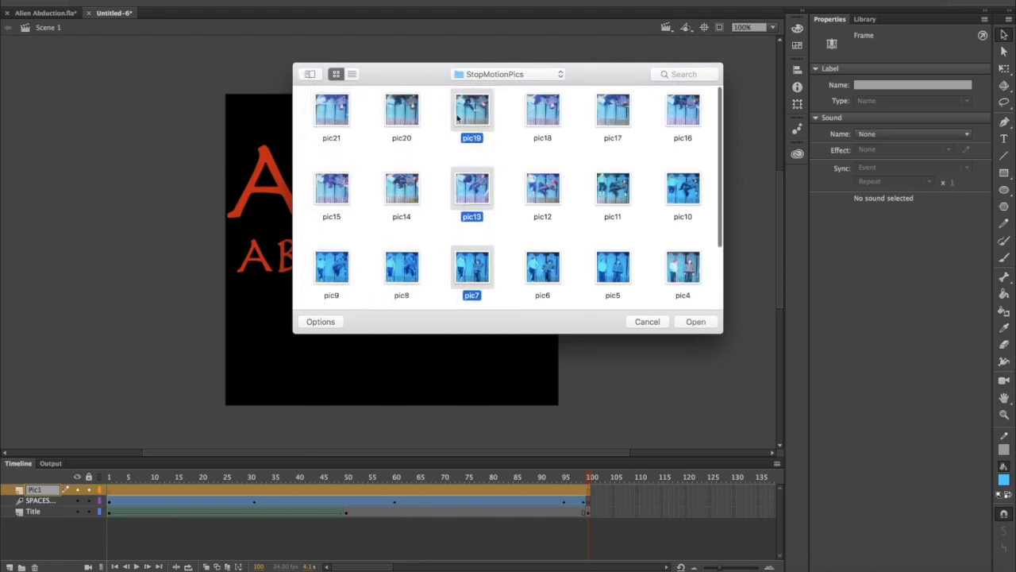
{"action": "scroll", "coordinate": [359, 151], "scroll_direction": "down", "scroll_amount": 2}
{"action": "scroll", "coordinate": [358, 151], "scroll_direction": "up", "scroll_amount": 2}
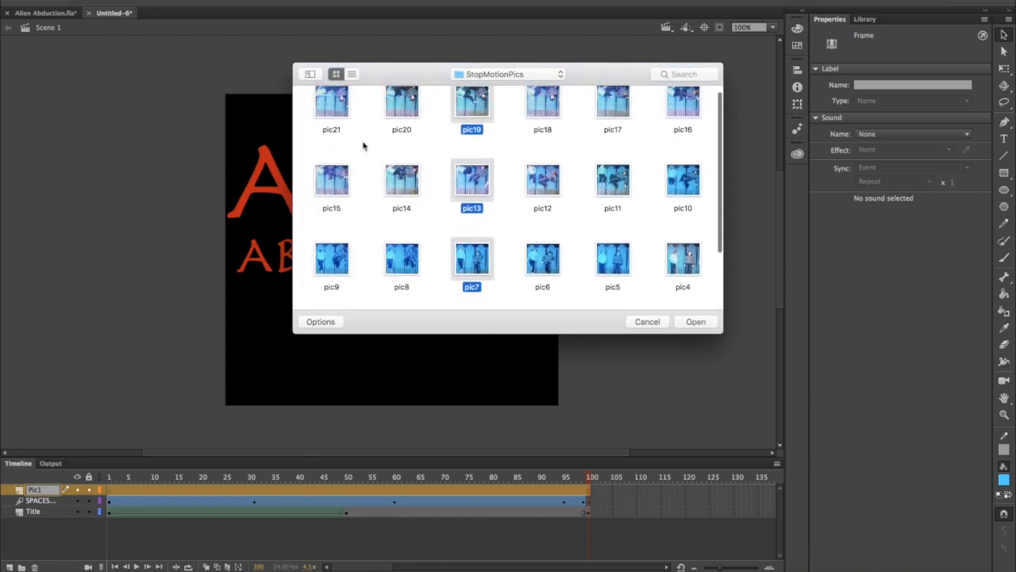
{"action": "left_click_drag", "start_coordinate": [299, 89], "coordinate": [692, 342]}
{"action": "left_click", "coordinate": [699, 322]}
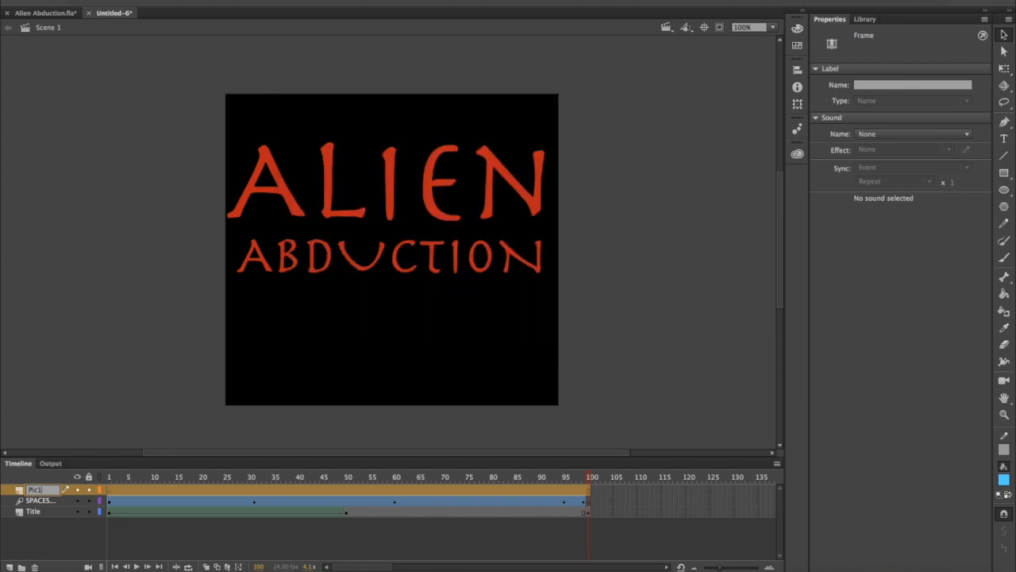
{"action": "left_click", "coordinate": [865, 18]}
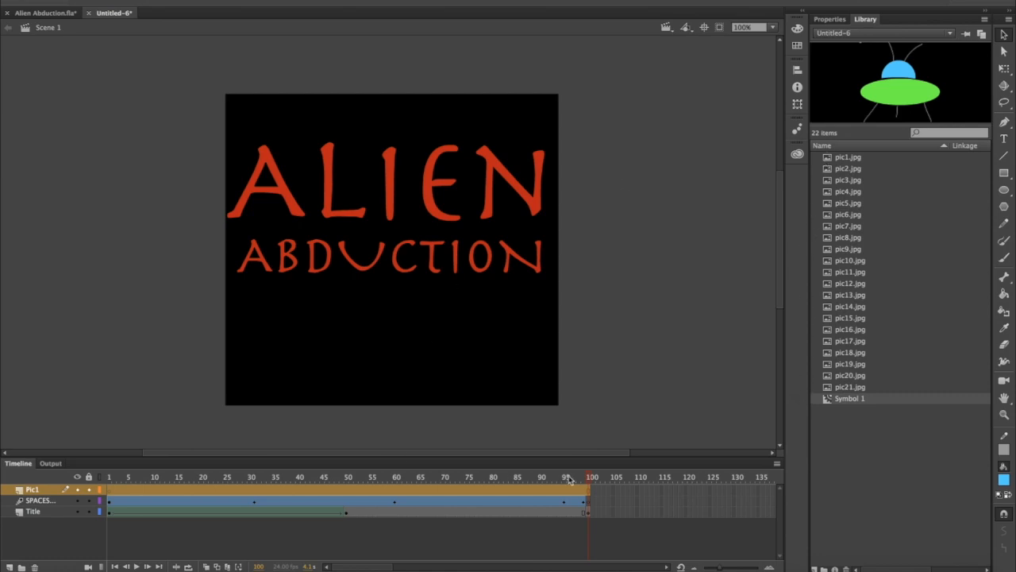
Insert a blank keyframe at frame 101 on the Pic1 layer
{"action": "left_click", "coordinate": [593, 492]}
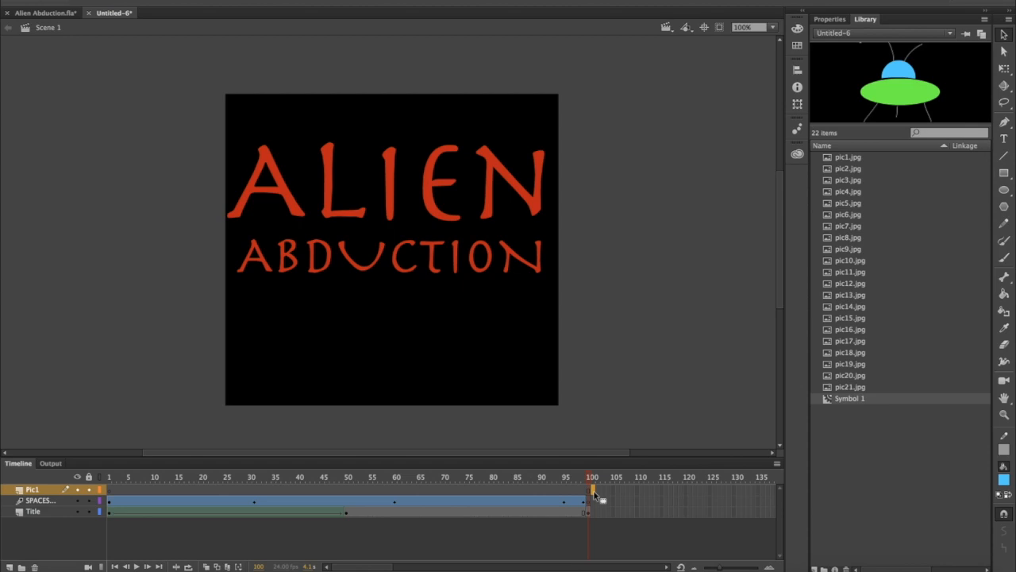
{"action": "right_click", "coordinate": [594, 494]}
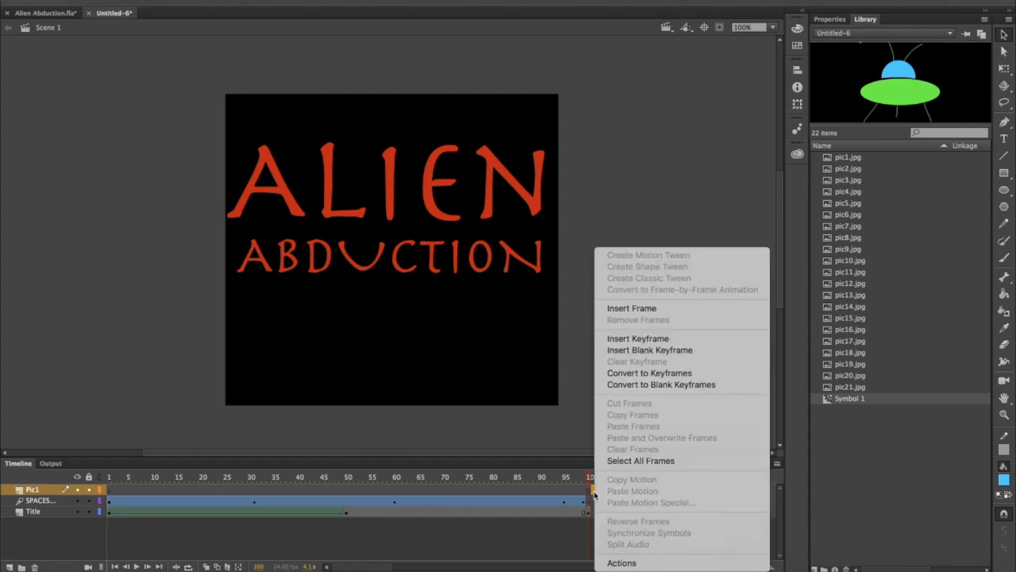
{"action": "left_click", "coordinate": [635, 350]}
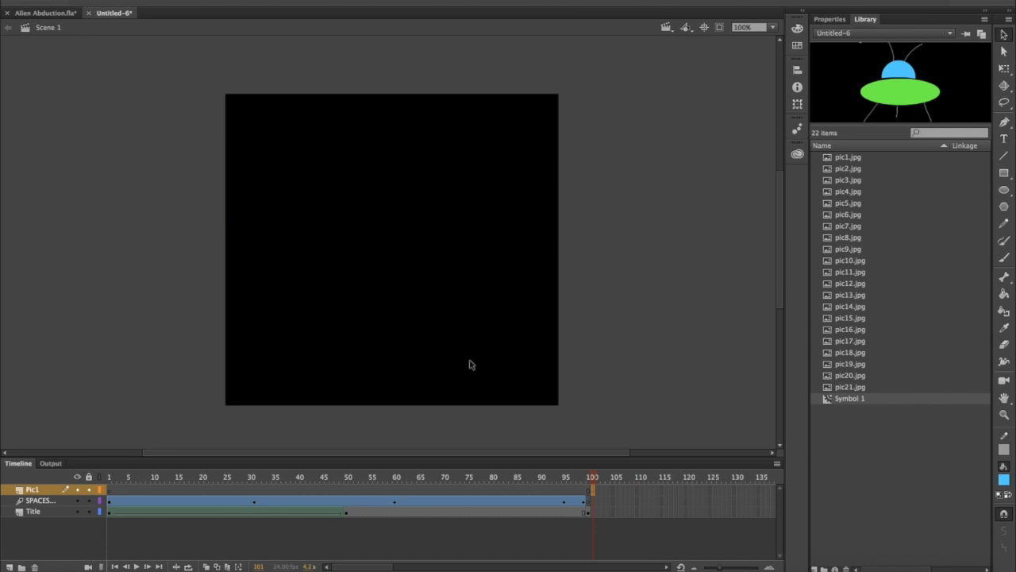
Place pic1.jpg from the library on the stage at frame 101 and align it with the stage's top-left corner
{"action": "left_click", "coordinate": [832, 21]}
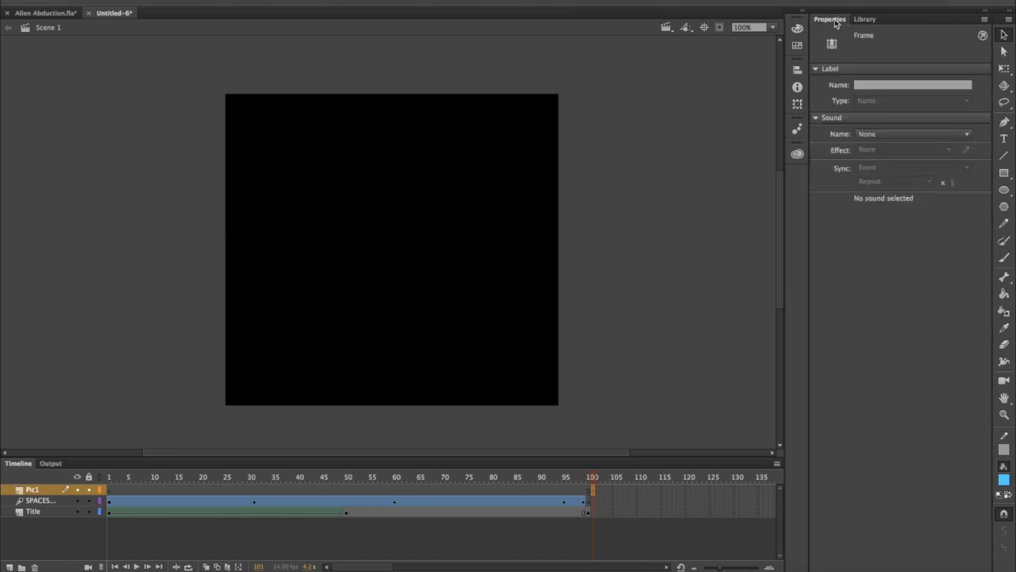
{"action": "left_click", "coordinate": [442, 274]}
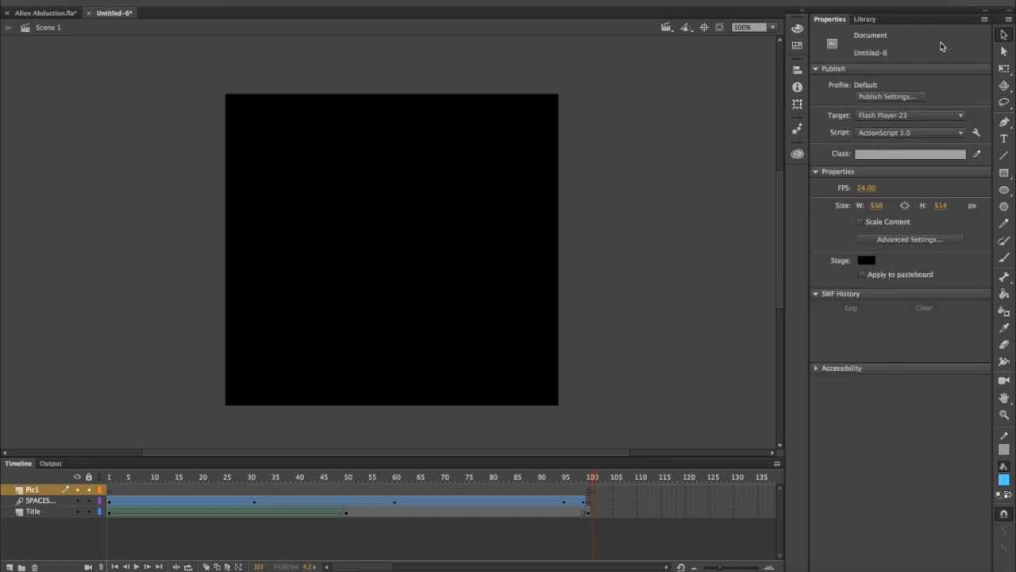
{"action": "left_click", "coordinate": [869, 20]}
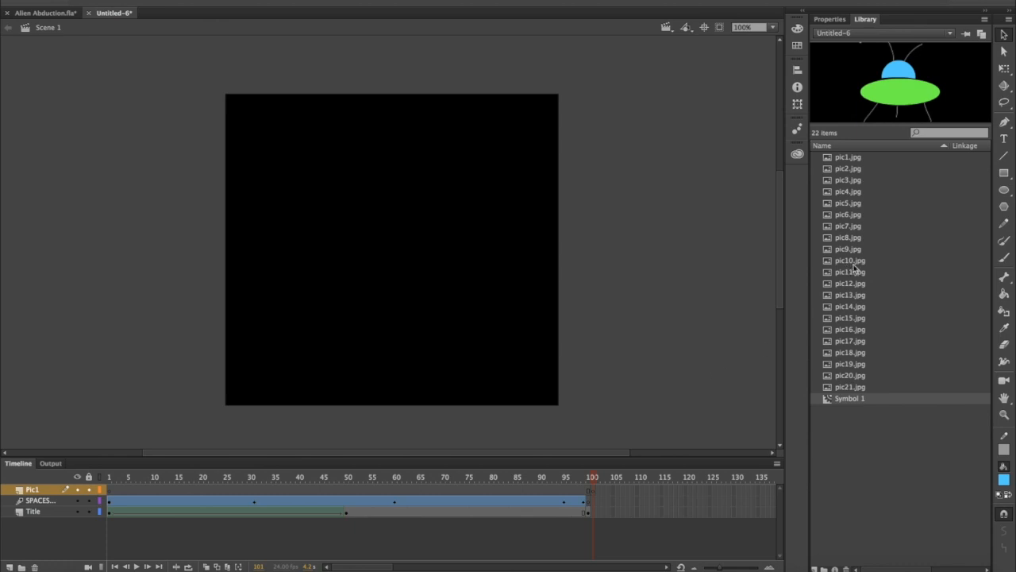
{"action": "left_click", "coordinate": [848, 158]}
{"action": "left_click_drag", "start_coordinate": [848, 159], "coordinate": [416, 198]}
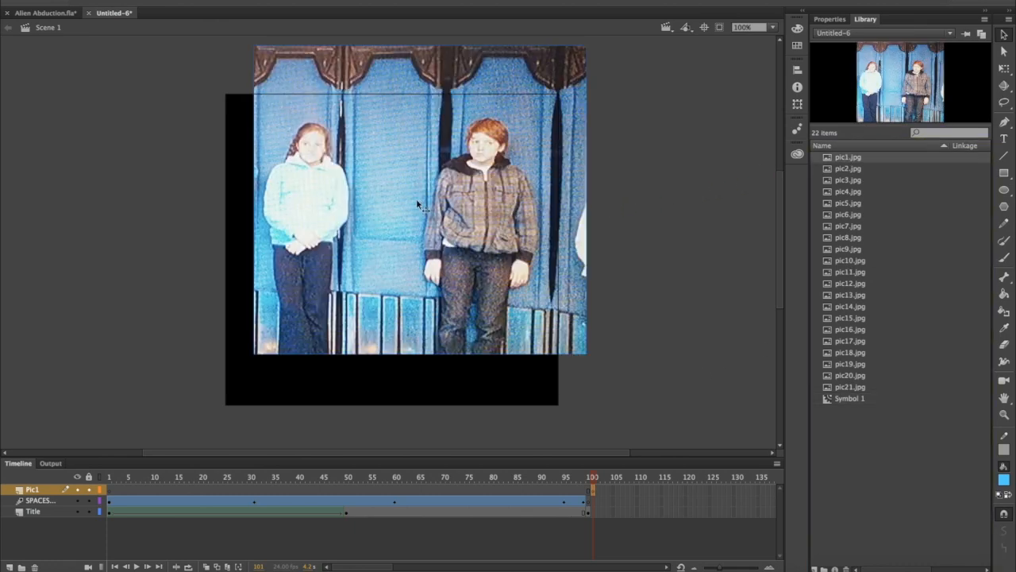
{"action": "left_click_drag", "start_coordinate": [491, 164], "coordinate": [464, 211]}
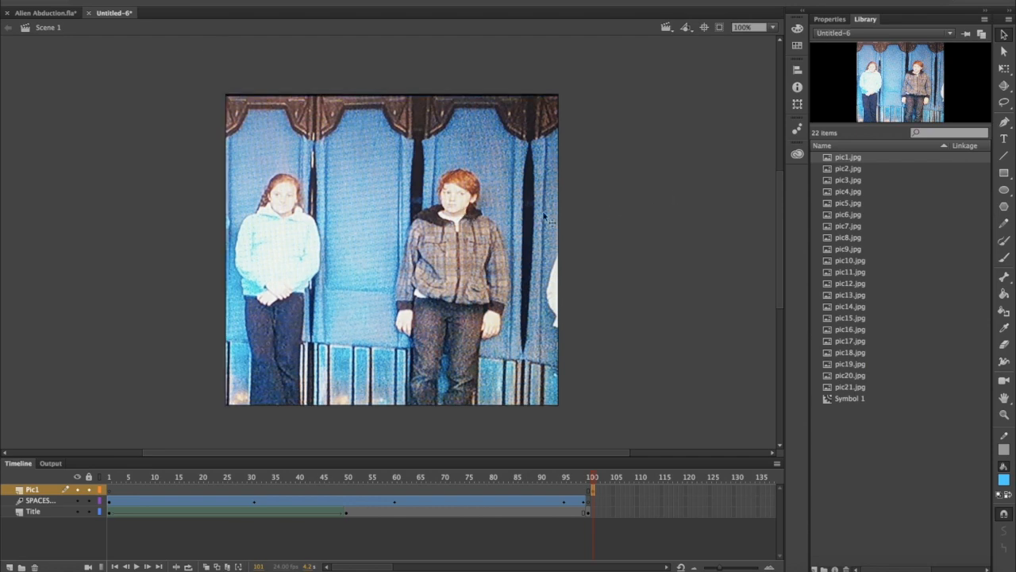
{"action": "left_click_drag", "start_coordinate": [489, 227], "coordinate": [489, 227]}
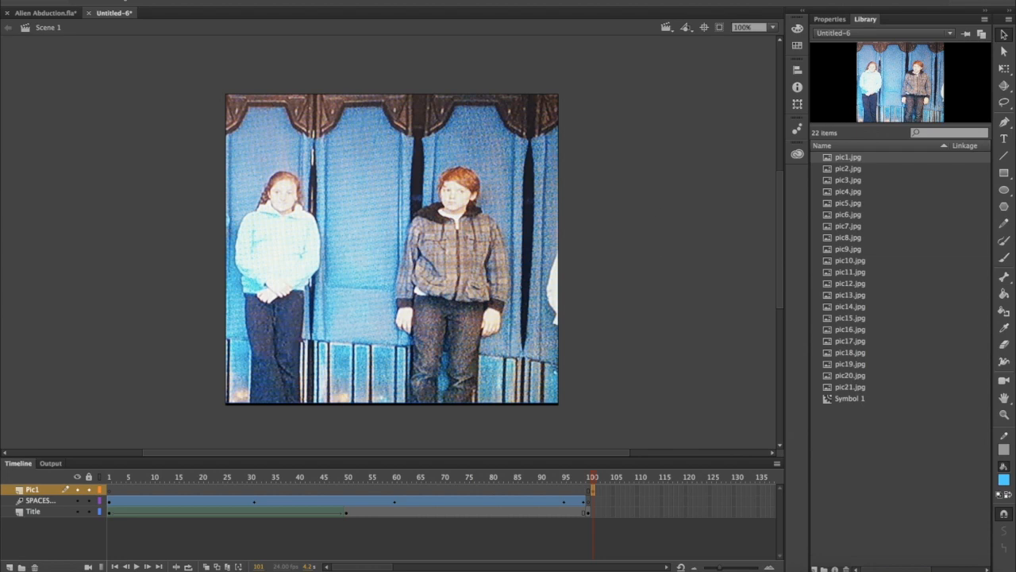
Convert the placed picture into a graphic symbol named Pic1
{"action": "left_click", "coordinate": [238, 1]}
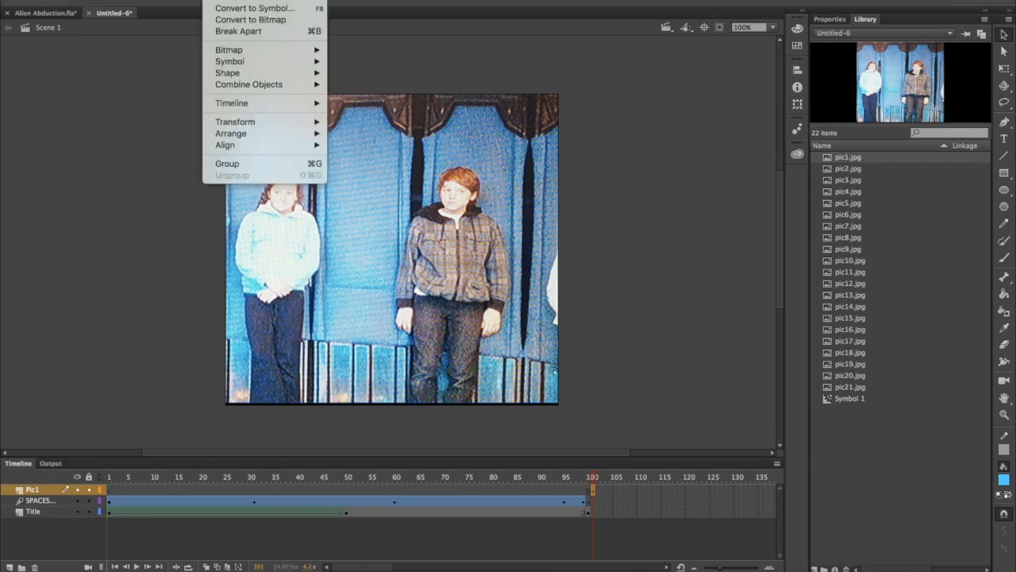
{"action": "left_click", "coordinate": [248, 12]}
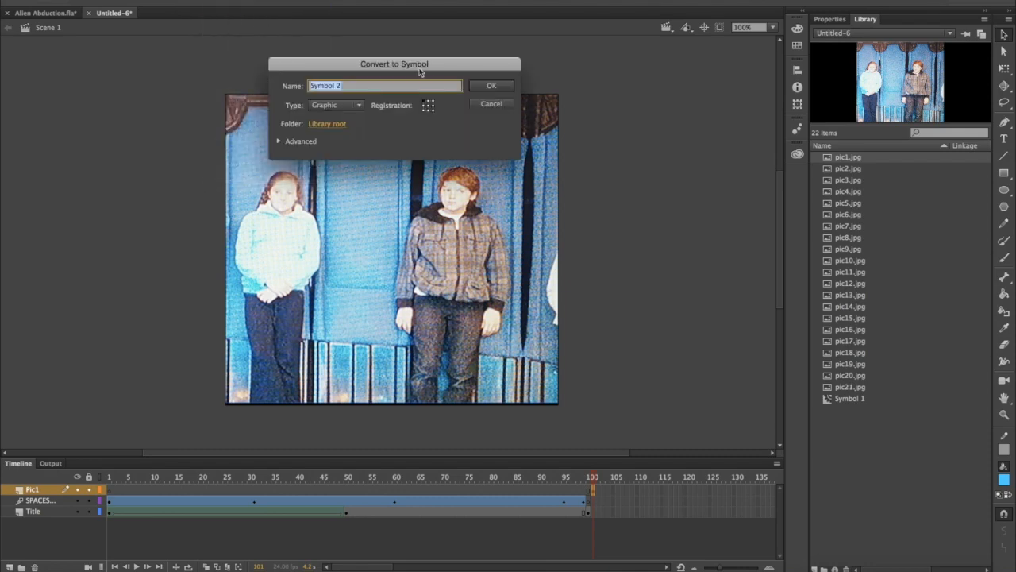
{"action": "type", "text": "Pic1"}
{"action": "left_click", "coordinate": [492, 86]}
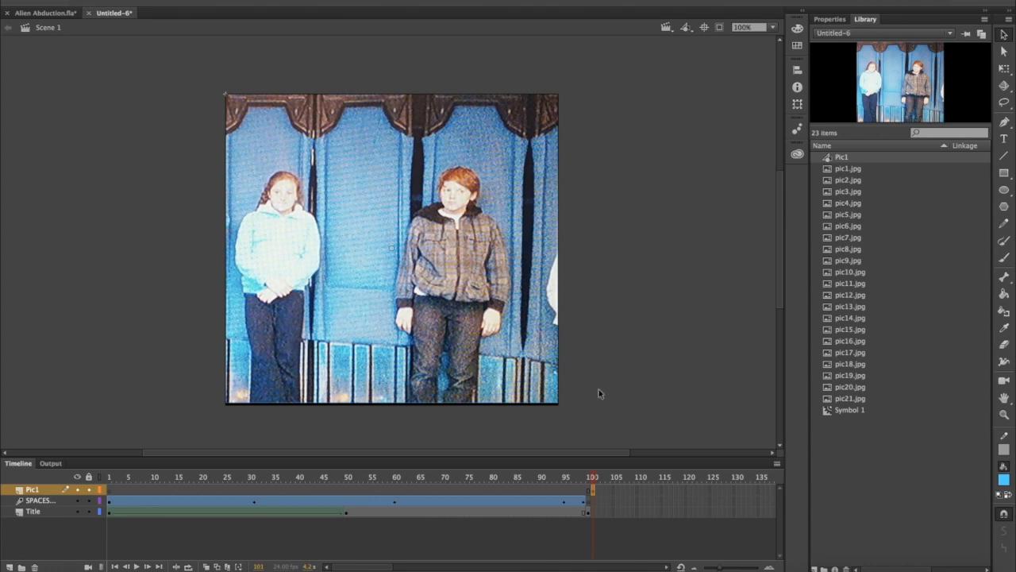
Insert keyframes at frames 103 and 105 on the Pic1 layer
{"action": "left_click", "coordinate": [591, 491]}
{"action": "right_click", "coordinate": [603, 491]}
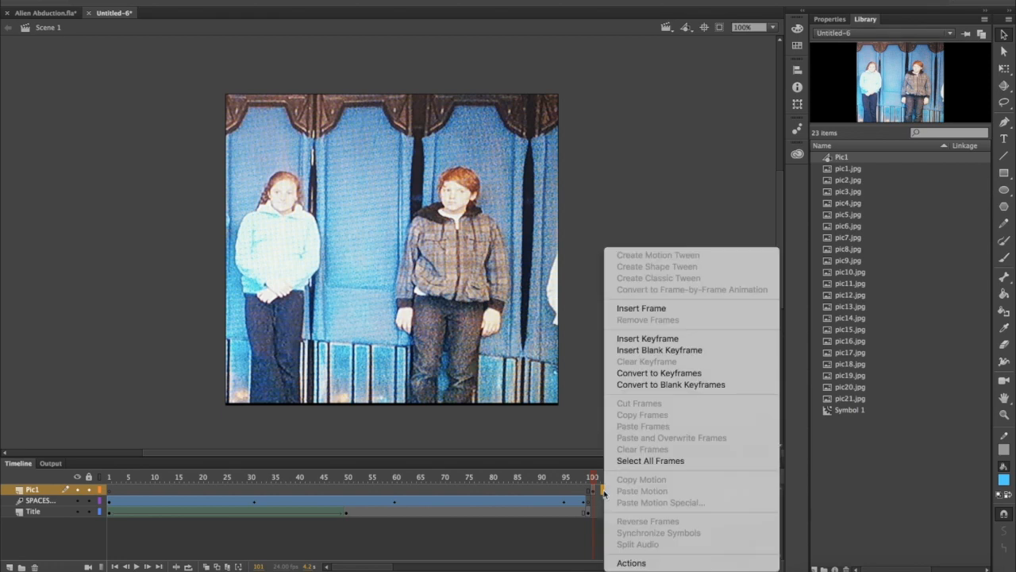
{"action": "left_click", "coordinate": [659, 339]}
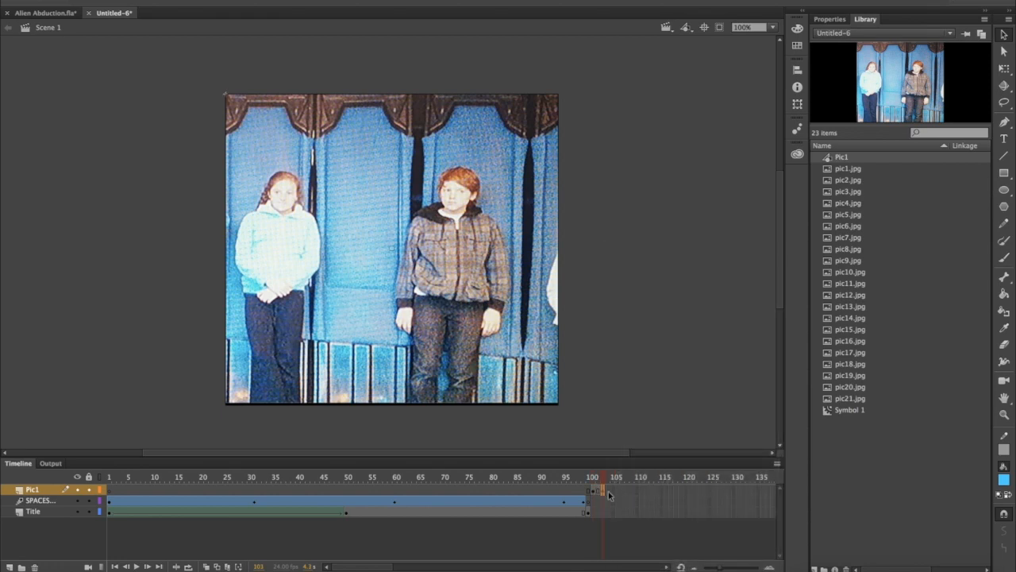
{"action": "right_click", "coordinate": [614, 492]}
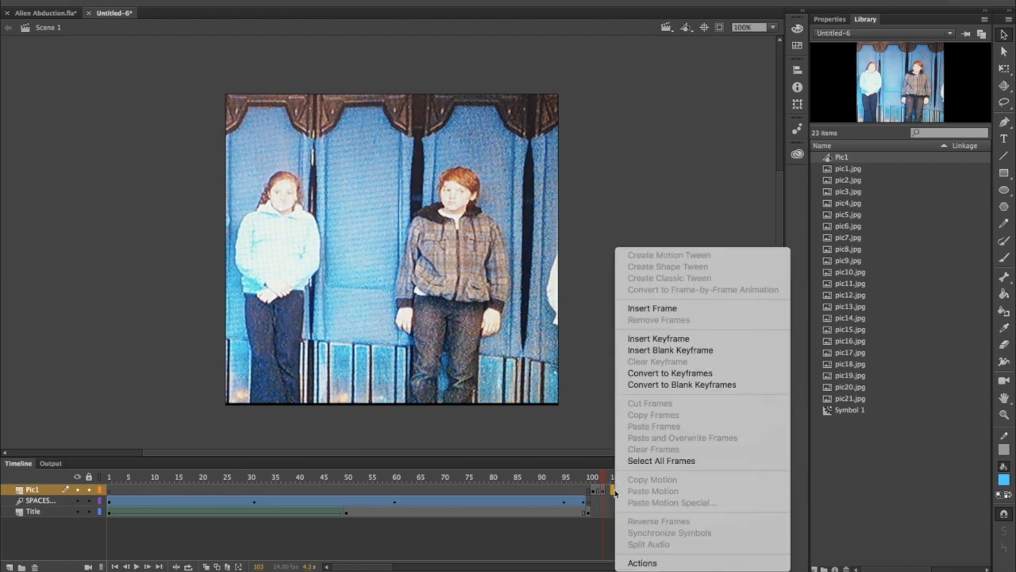
{"action": "left_click", "coordinate": [660, 340]}
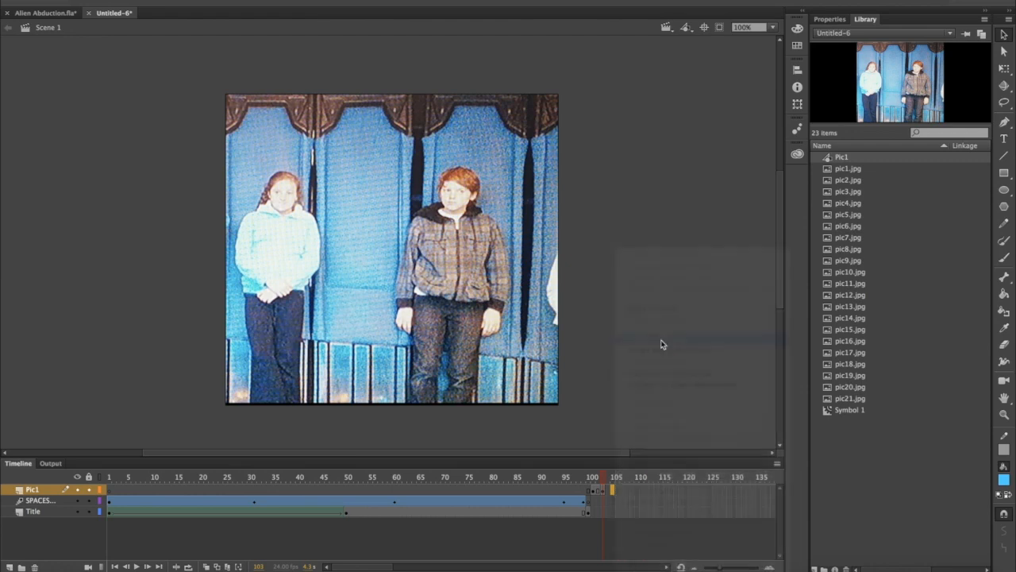
Give the Pic1 instance at frame 101 an Alpha color effect of 0%
{"action": "left_click", "coordinate": [593, 492]}
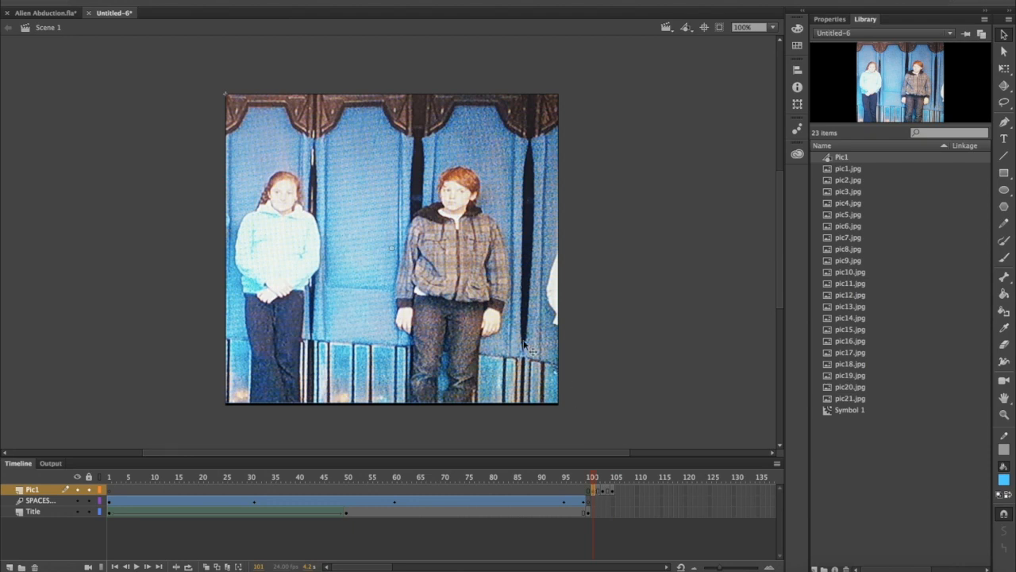
{"action": "left_click", "coordinate": [829, 20]}
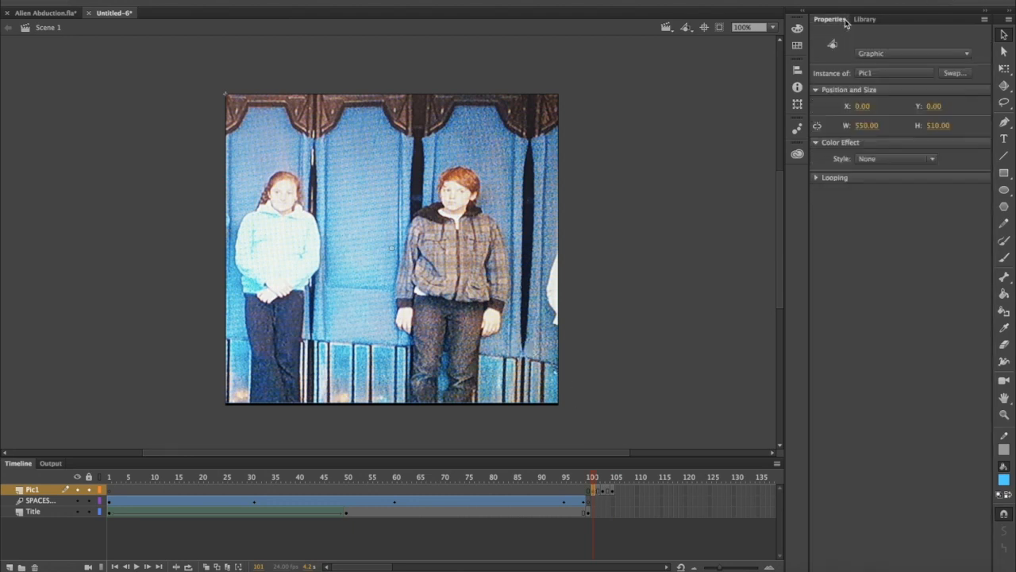
{"action": "left_click", "coordinate": [933, 160]}
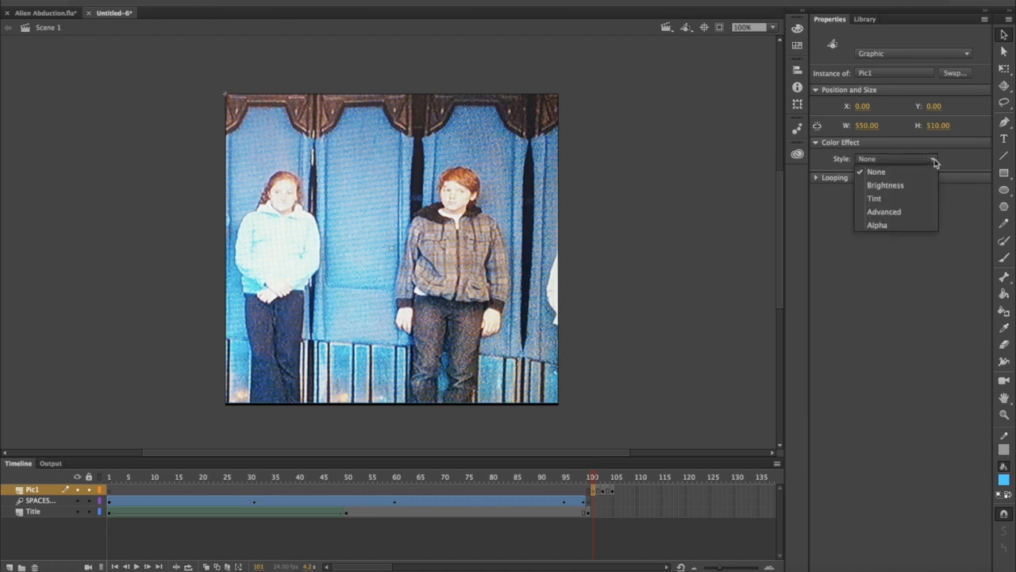
{"action": "left_click", "coordinate": [880, 225]}
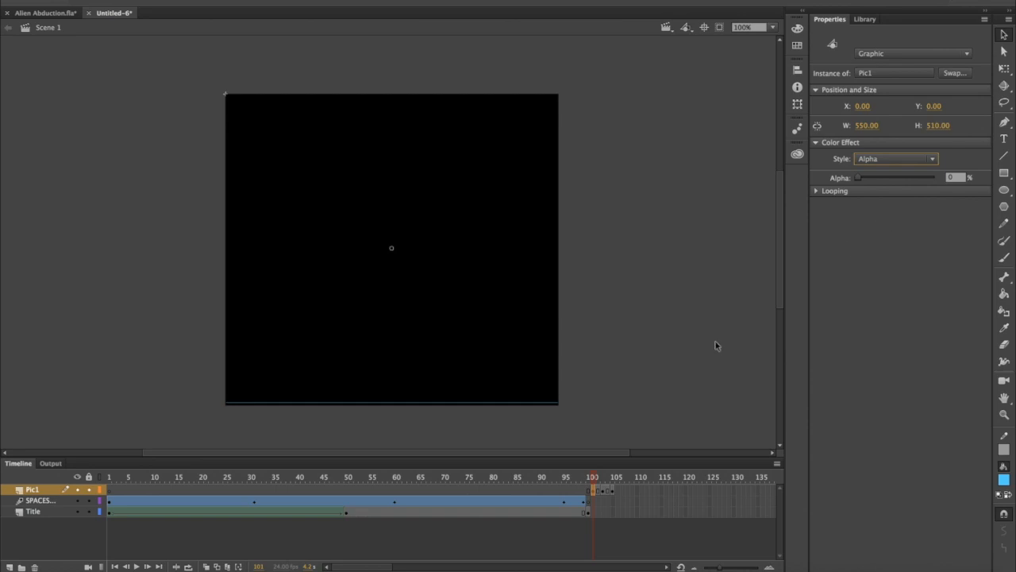
Give the Pic1 instance at frame 105 an Alpha color effect of 0%
{"action": "left_click", "coordinate": [603, 491]}
{"action": "left_click_drag", "start_coordinate": [603, 494], "coordinate": [613, 491]}
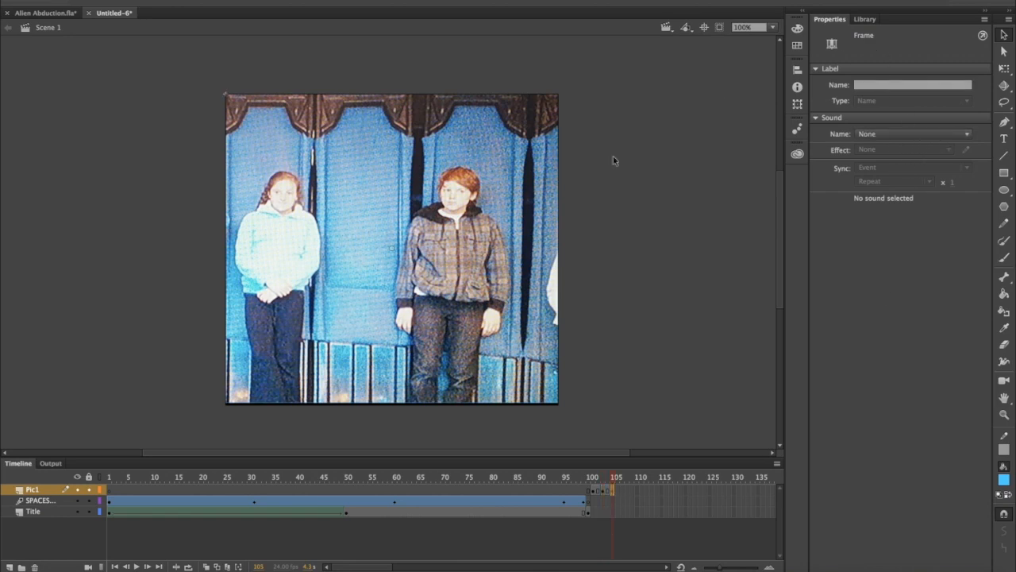
{"action": "left_click", "coordinate": [512, 256]}
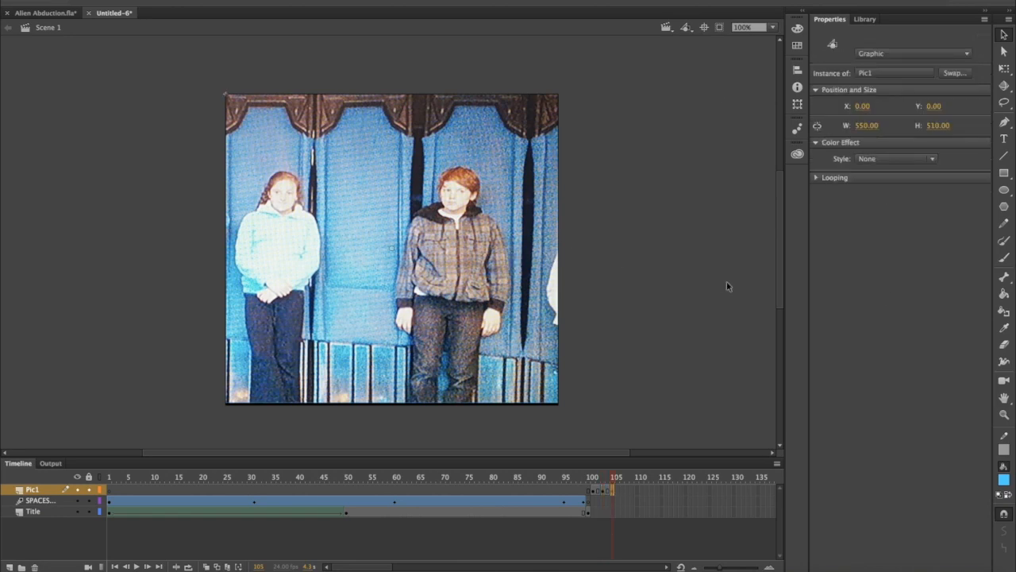
{"action": "left_click", "coordinate": [937, 162]}
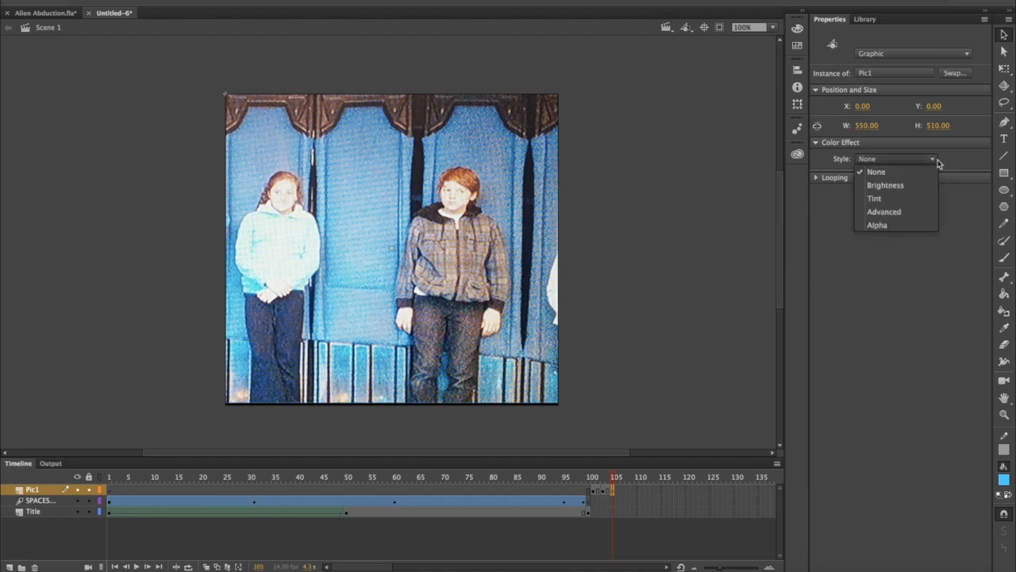
{"action": "left_click", "coordinate": [878, 226]}
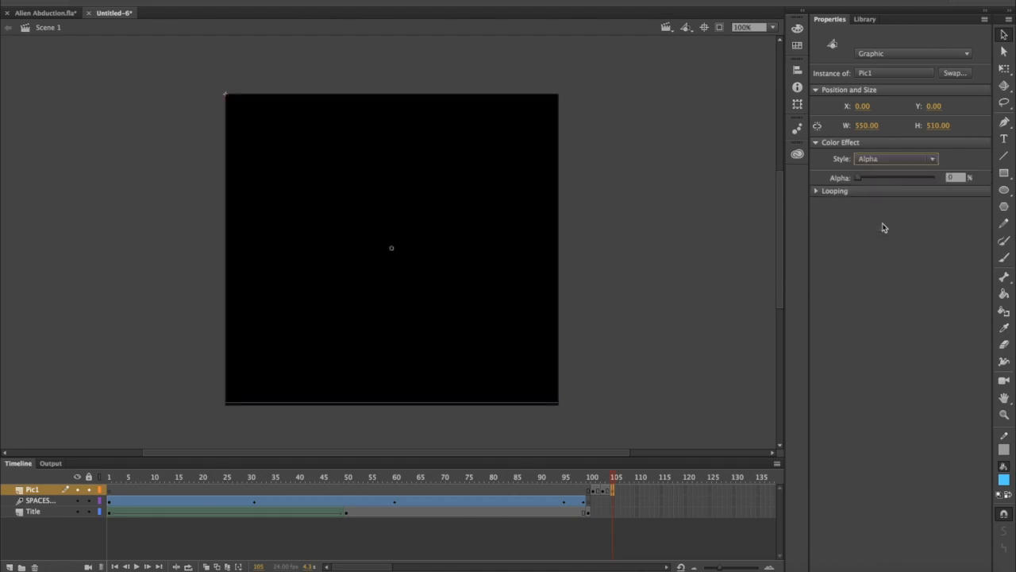
Create classic tweens between the Pic1 keyframes at frames 101, 103 and 105, and preview the fade at its end
{"action": "left_click", "coordinate": [598, 491]}
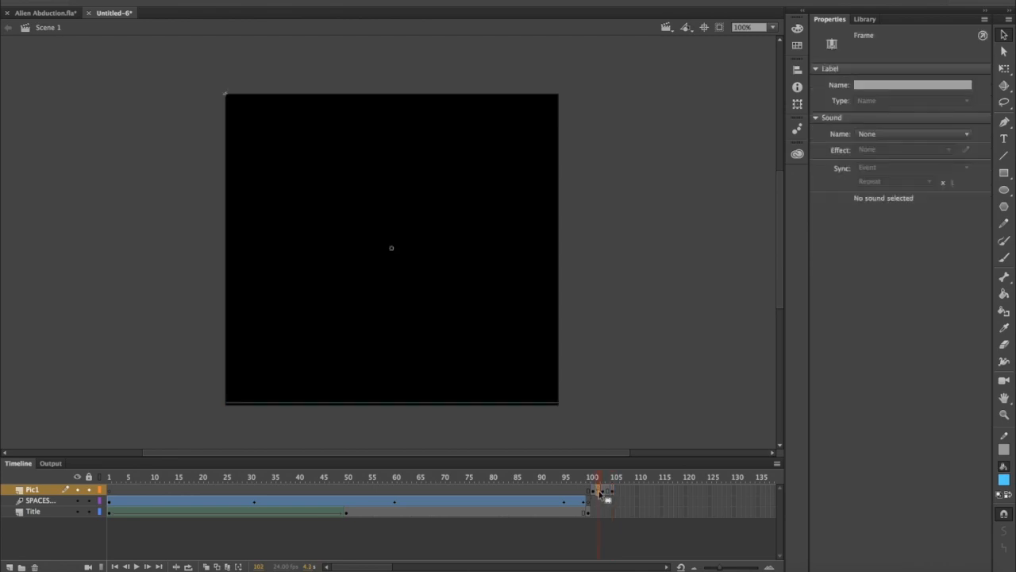
{"action": "right_click", "coordinate": [601, 492]}
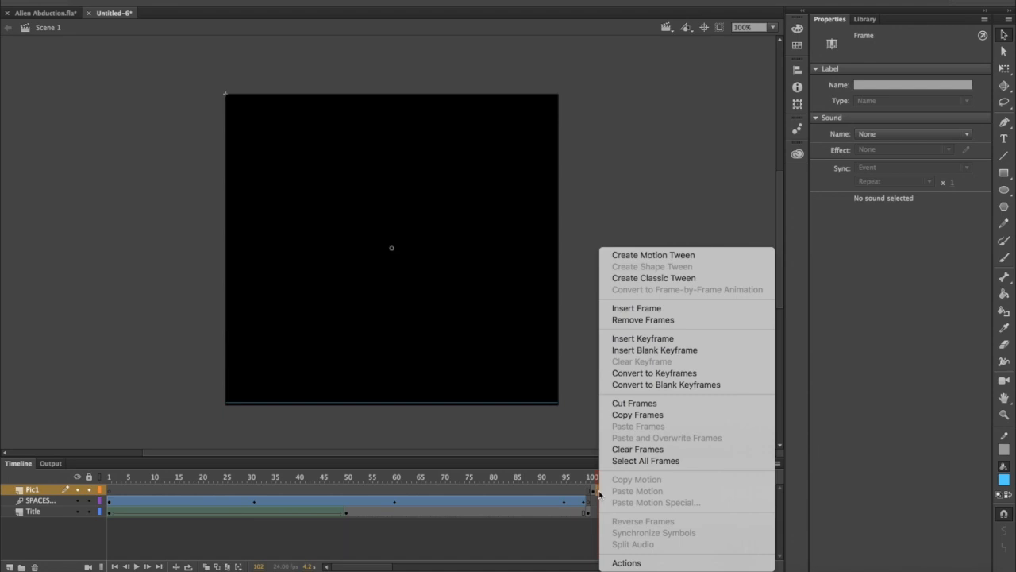
{"action": "left_click", "coordinate": [659, 279]}
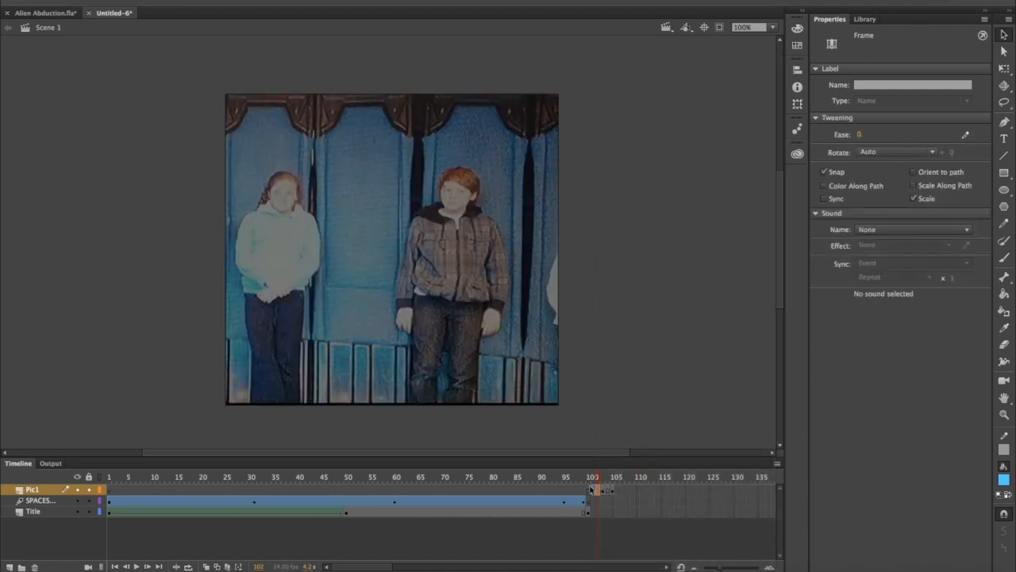
{"action": "left_click", "coordinate": [609, 491]}
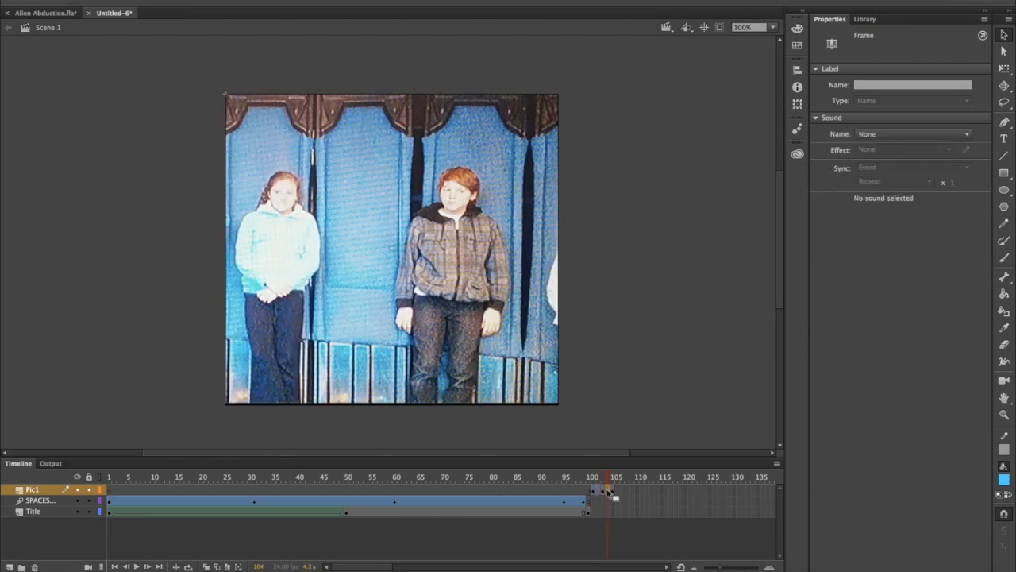
{"action": "right_click", "coordinate": [608, 491]}
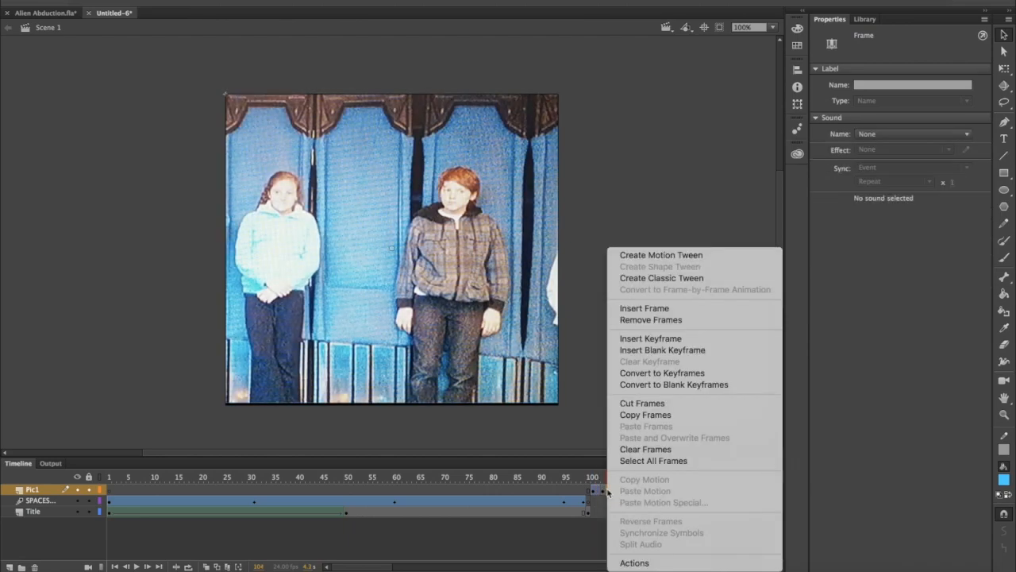
{"action": "left_click", "coordinate": [666, 278]}
{"action": "mouse_move", "coordinate": [612, 478]}
{"action": "left_mouse_down"}
{"action": "mouse_move", "coordinate": [592, 476]}
{"action": "mouse_move", "coordinate": [615, 478]}
{"action": "left_mouse_up"}
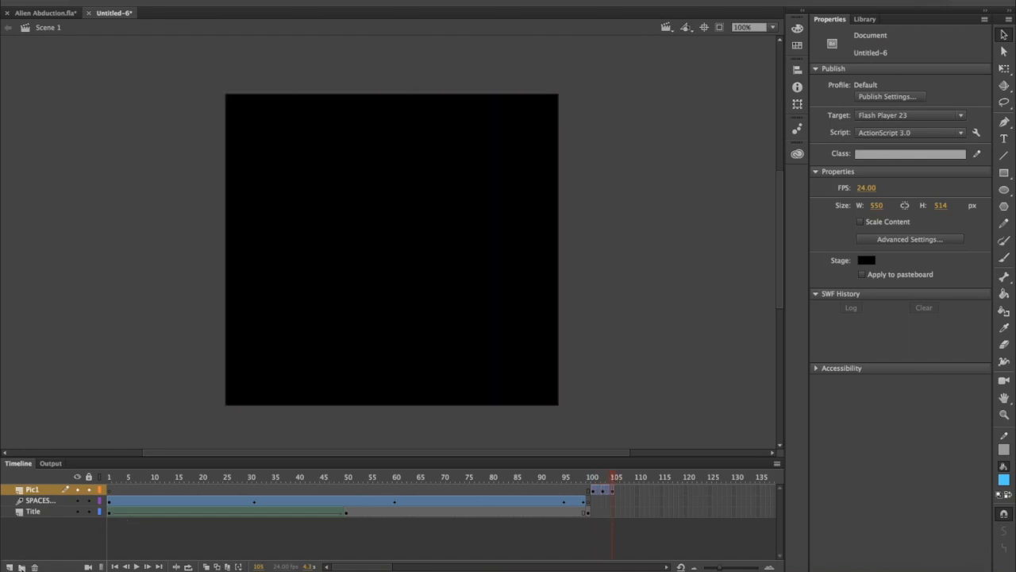
Add a layer named Pic2 above the Pic1 layer and insert a keyframe on it at frame 106
{"action": "left_click", "coordinate": [9, 567]}
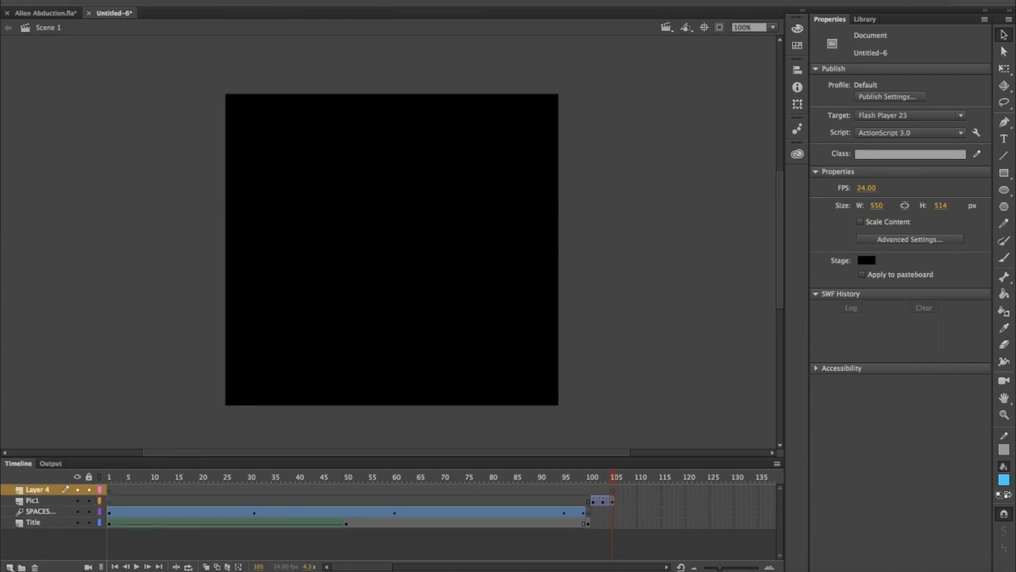
{"action": "double_click", "coordinate": [40, 490]}
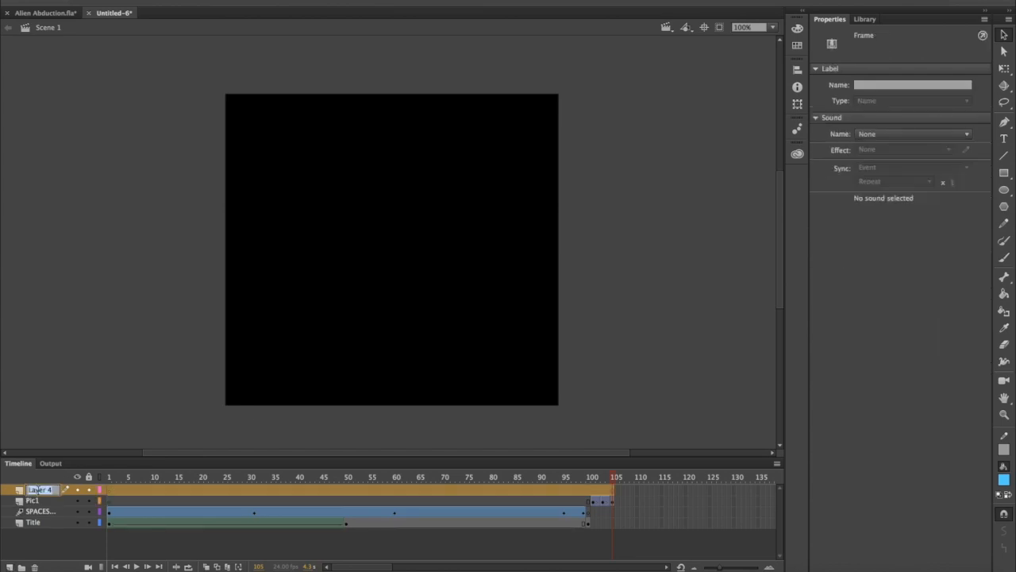
{"action": "type", "text": "Pic2"}
{"action": "left_click", "coordinate": [617, 482]}
{"action": "right_click", "coordinate": [617, 492]}
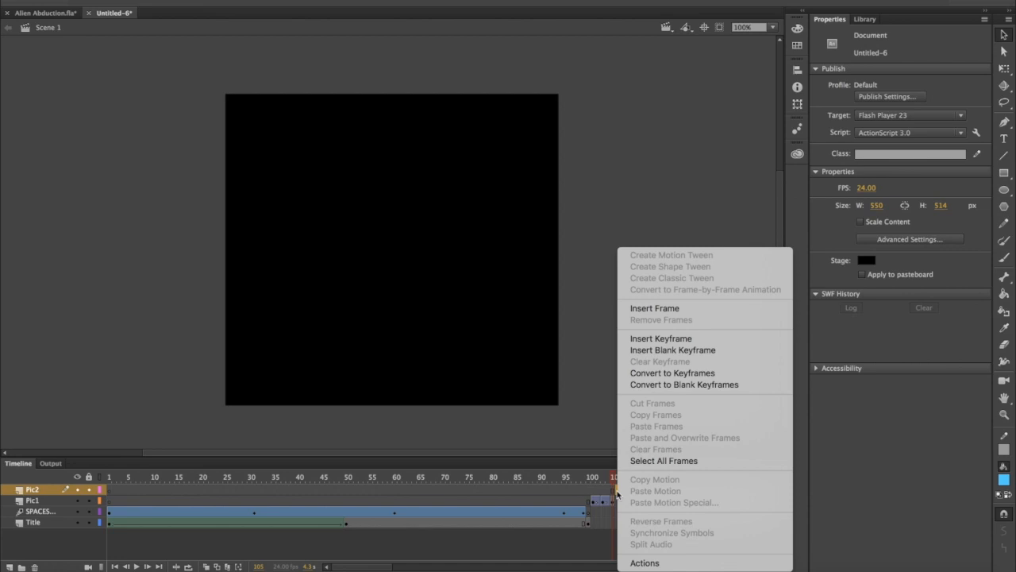
{"action": "left_click", "coordinate": [669, 338]}
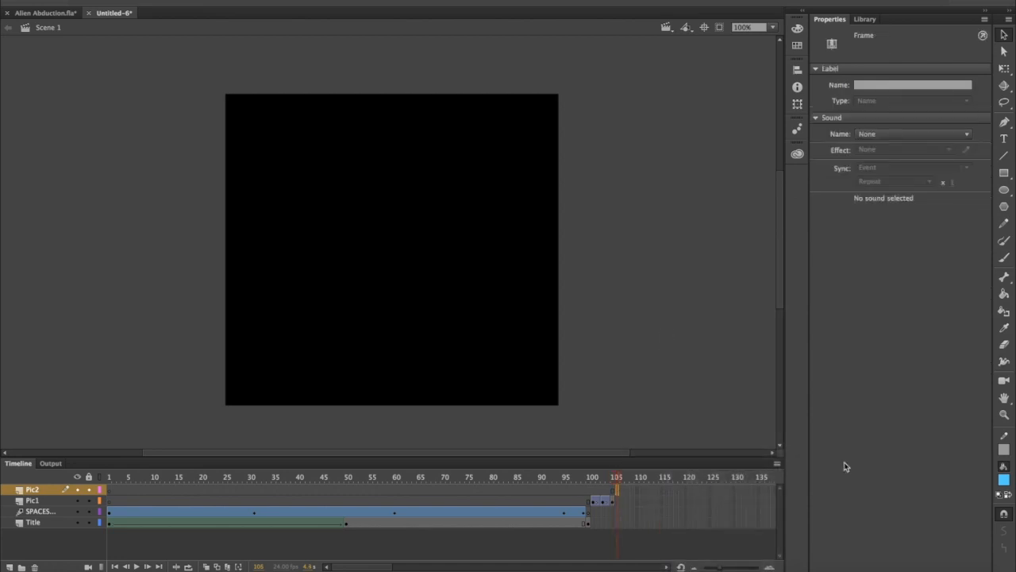
Place pic2.jpg from the library on the stage at frame 106 and align it with the stage's top-left corner
{"action": "left_click", "coordinate": [866, 20]}
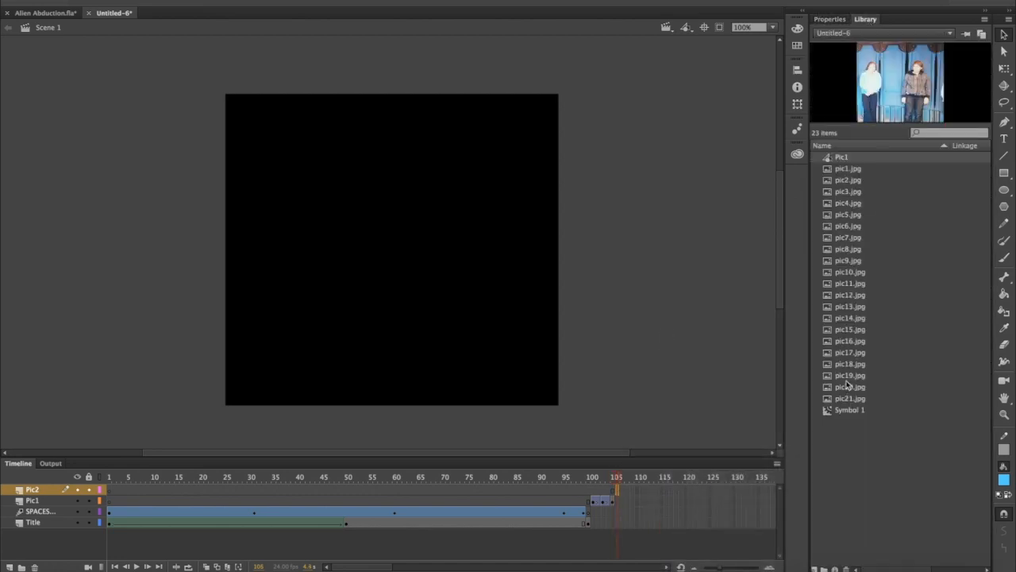
{"action": "left_click_drag", "start_coordinate": [842, 184], "coordinate": [412, 216]}
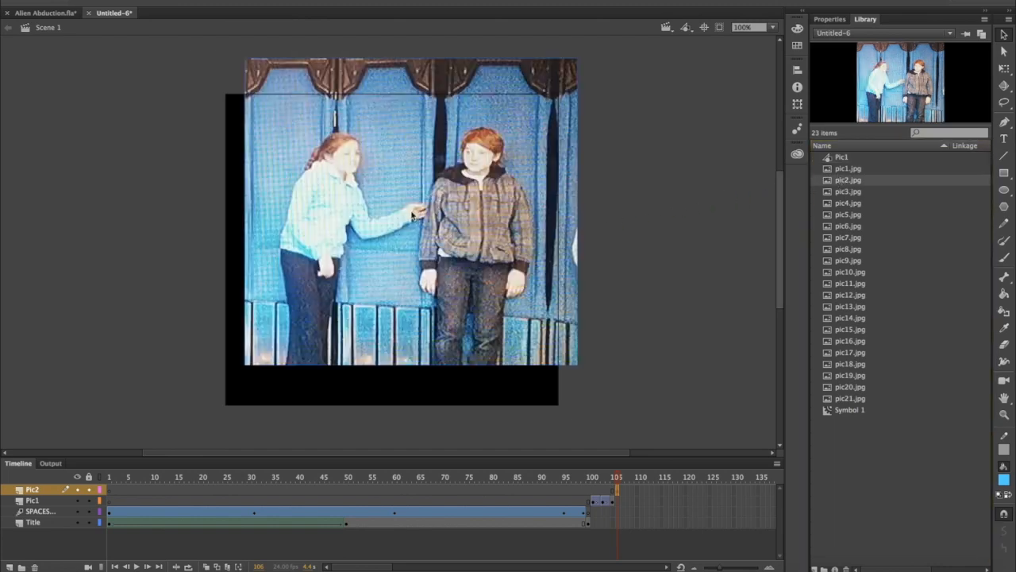
{"action": "left_click_drag", "start_coordinate": [501, 164], "coordinate": [483, 203]}
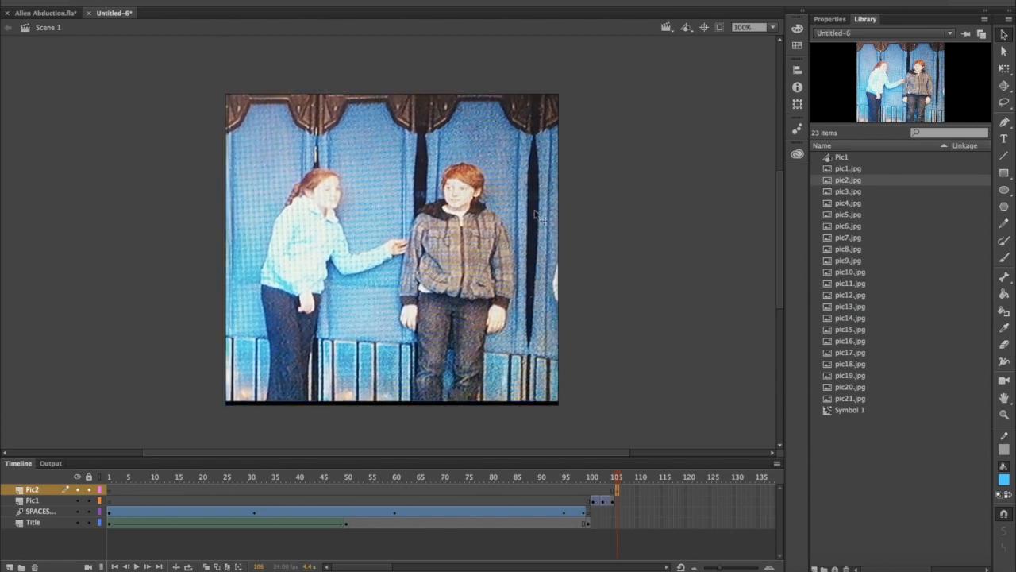
Convert the pic2.jpg image at frame 106 to a Graphic symbol named Pic2
{"action": "left_click", "coordinate": [219, 1]}
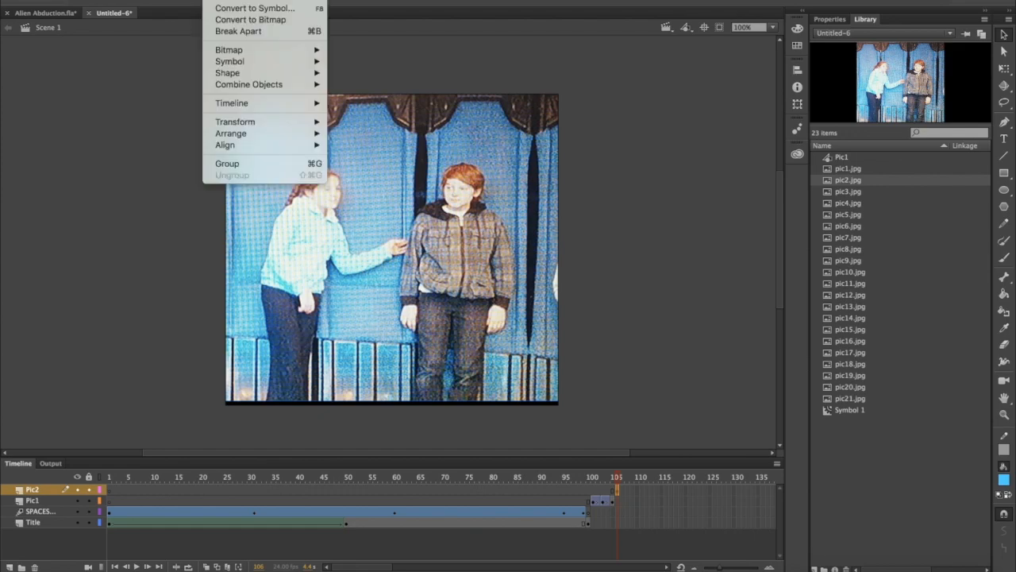
{"action": "left_click", "coordinate": [253, 9]}
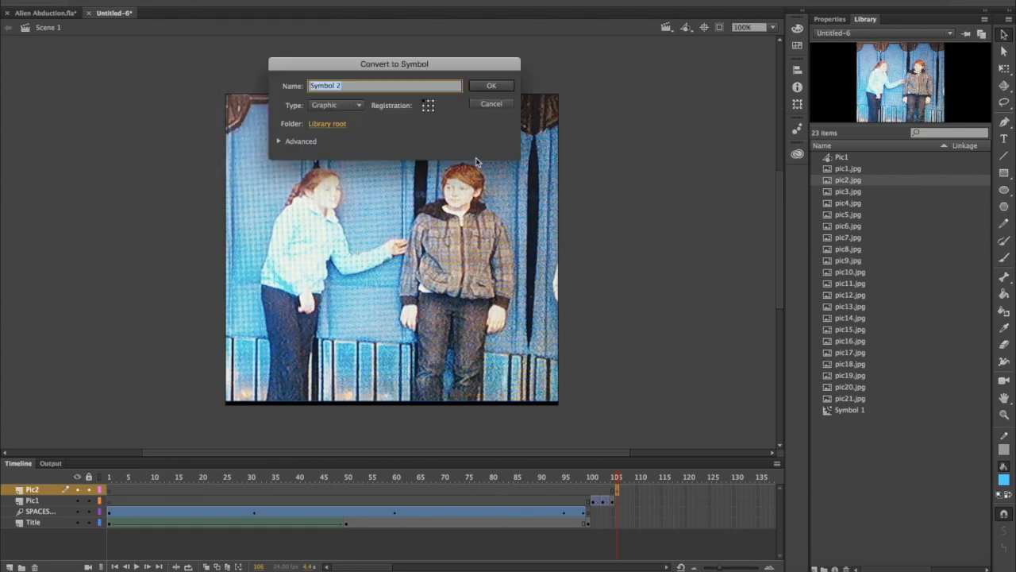
{"action": "type", "text": "Pic2"}
{"action": "left_click", "coordinate": [490, 85]}
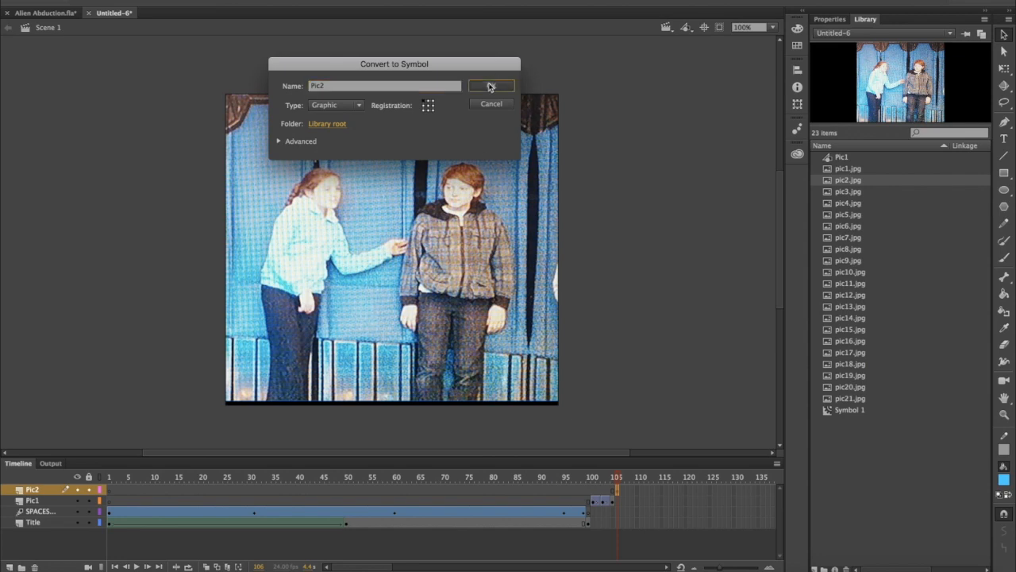
Insert keyframes at frames 108 and 110 on the Pic2 layer
{"action": "left_click", "coordinate": [628, 490]}
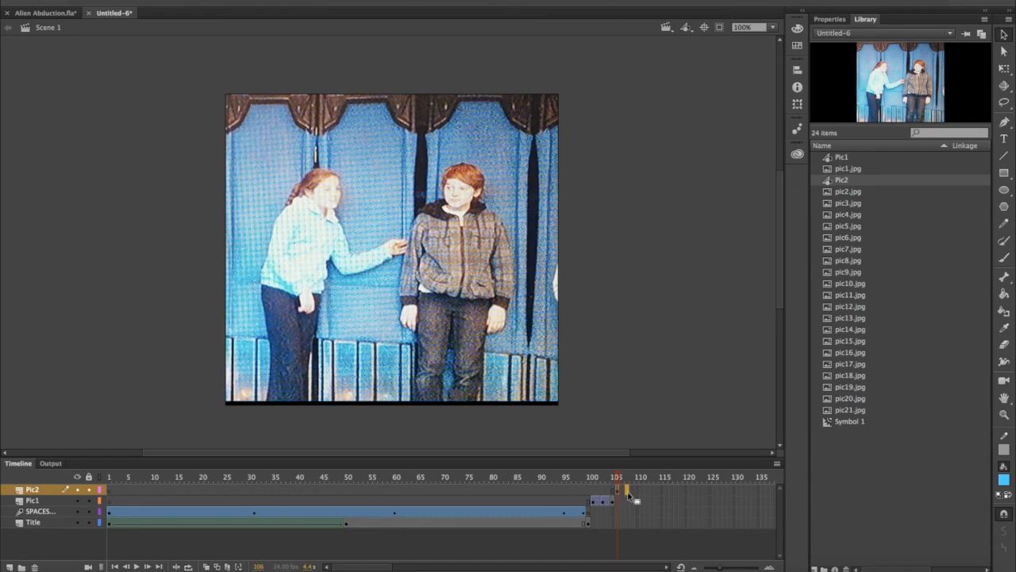
{"action": "right_click", "coordinate": [628, 490]}
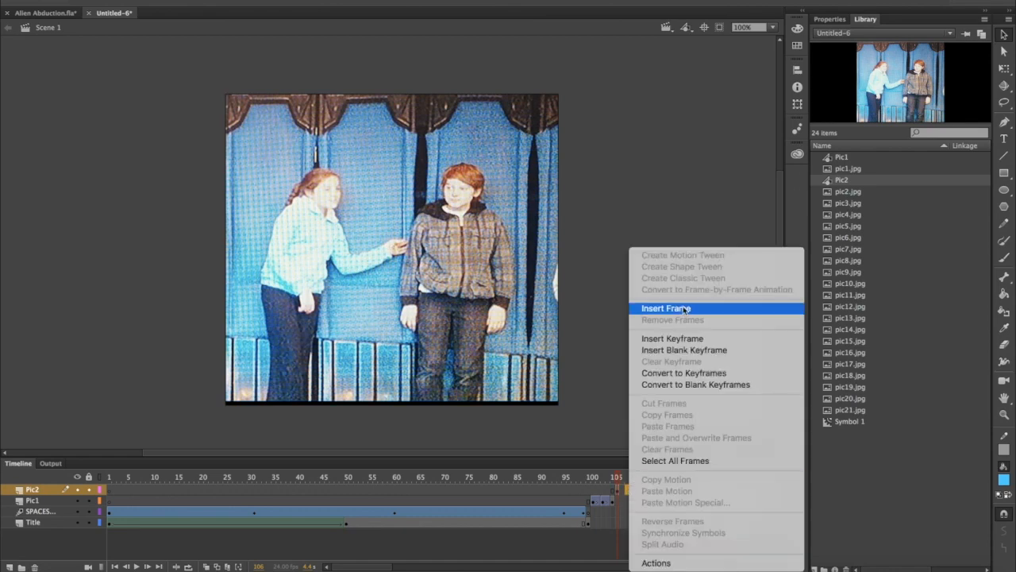
{"action": "left_click", "coordinate": [684, 339]}
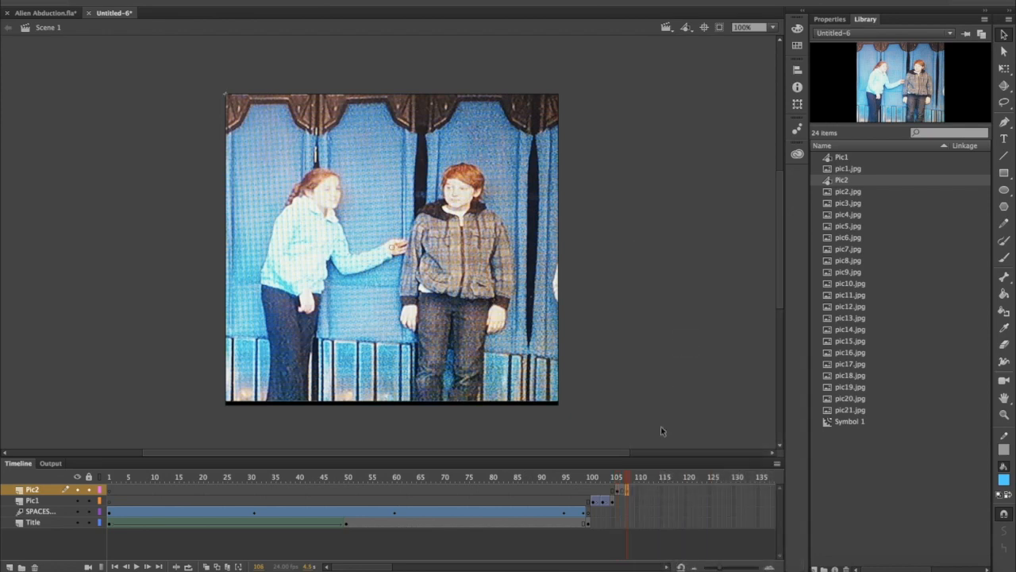
{"action": "right_click", "coordinate": [636, 493]}
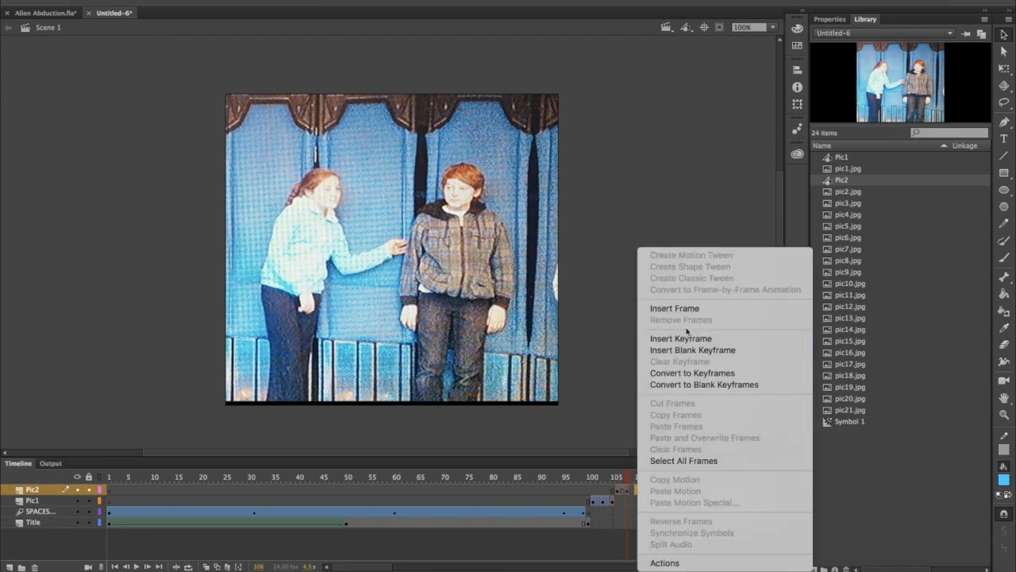
{"action": "left_click", "coordinate": [674, 357]}
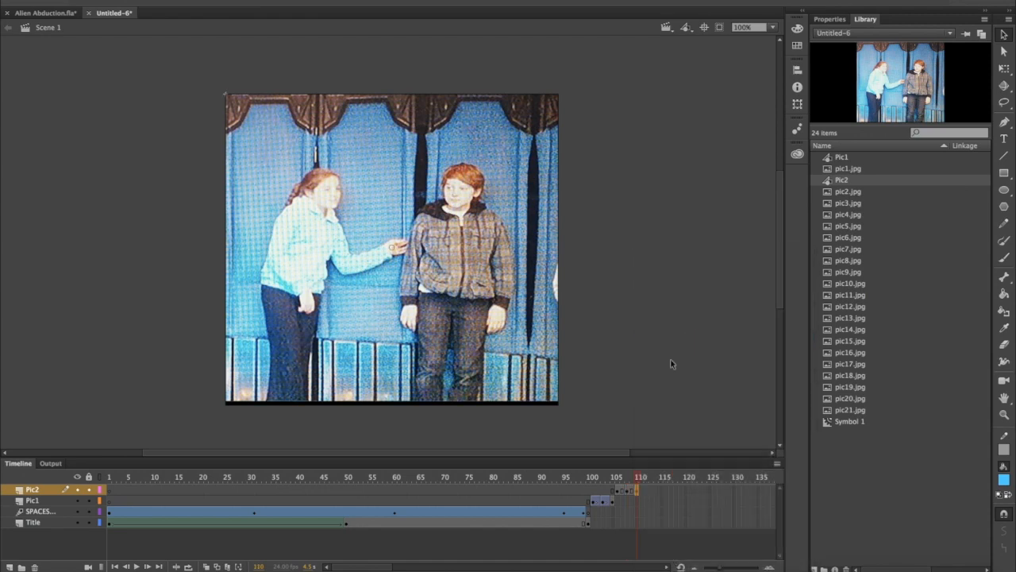
Give the Pic2 instances at frames 106 and 110 an Alpha color effect of 0%
{"action": "left_click", "coordinate": [618, 492]}
{"action": "left_click", "coordinate": [832, 19]}
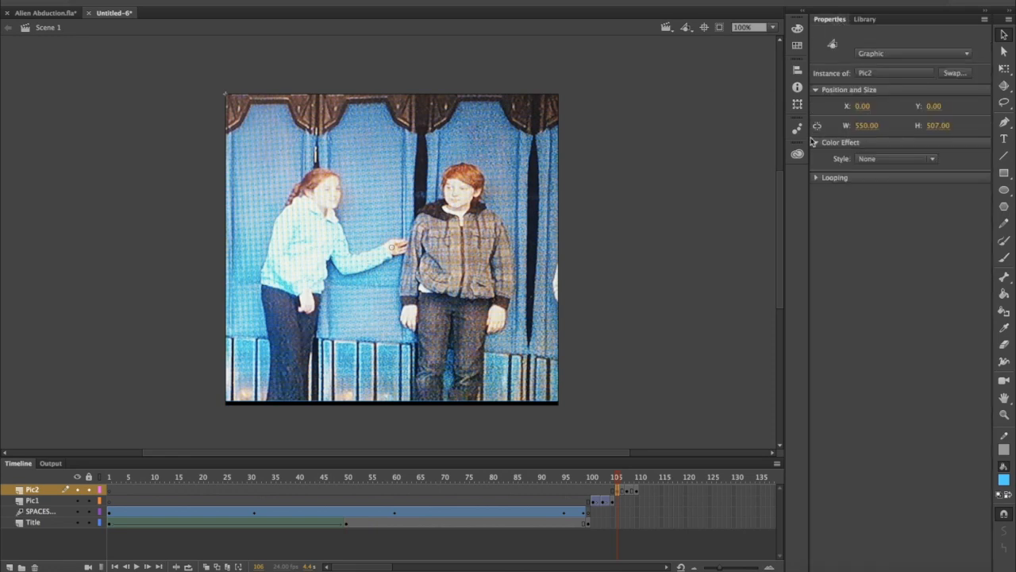
{"action": "left_click", "coordinate": [936, 161]}
{"action": "left_click", "coordinate": [896, 225]}
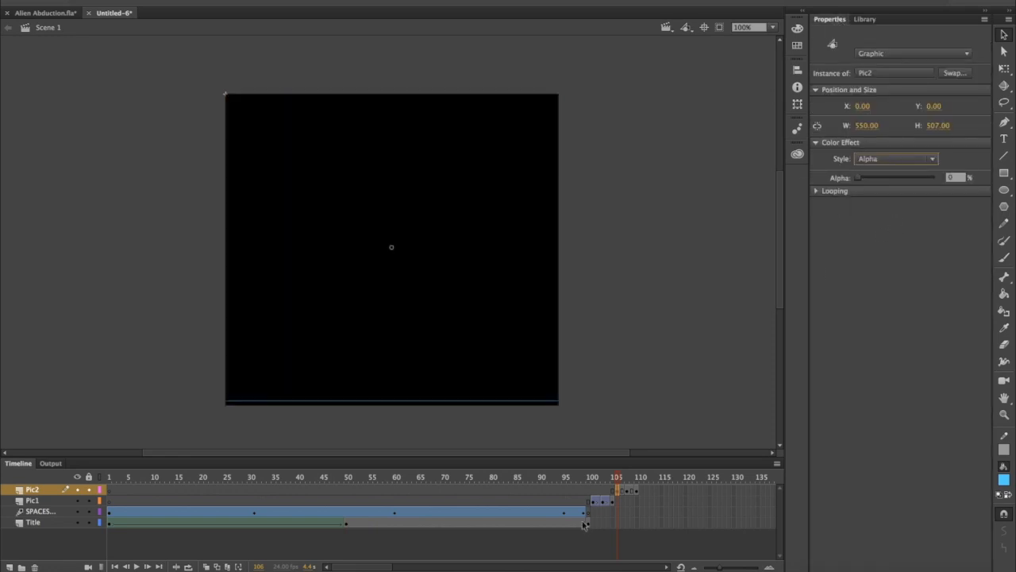
{"action": "left_click", "coordinate": [638, 490]}
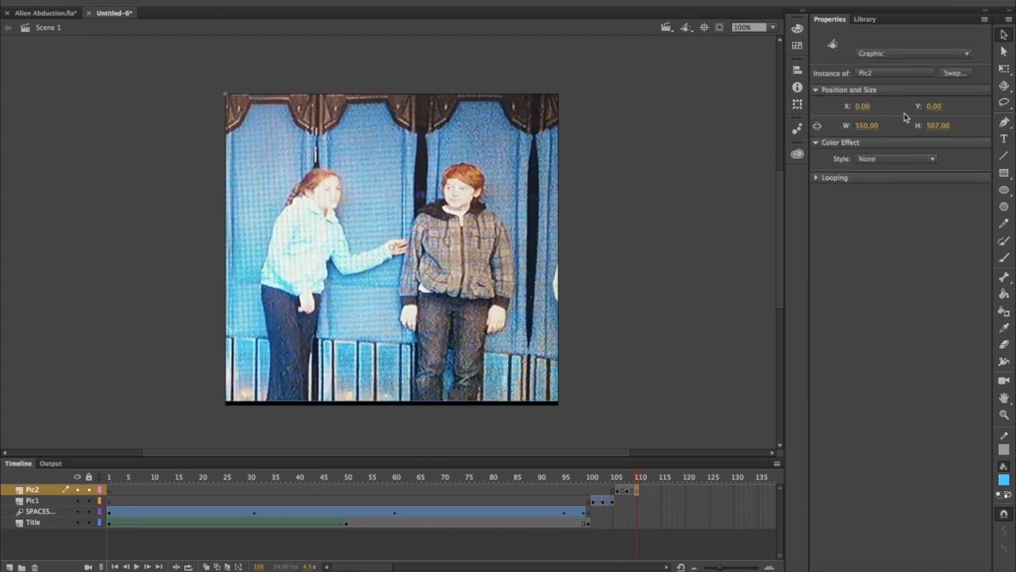
{"action": "left_click", "coordinate": [929, 159]}
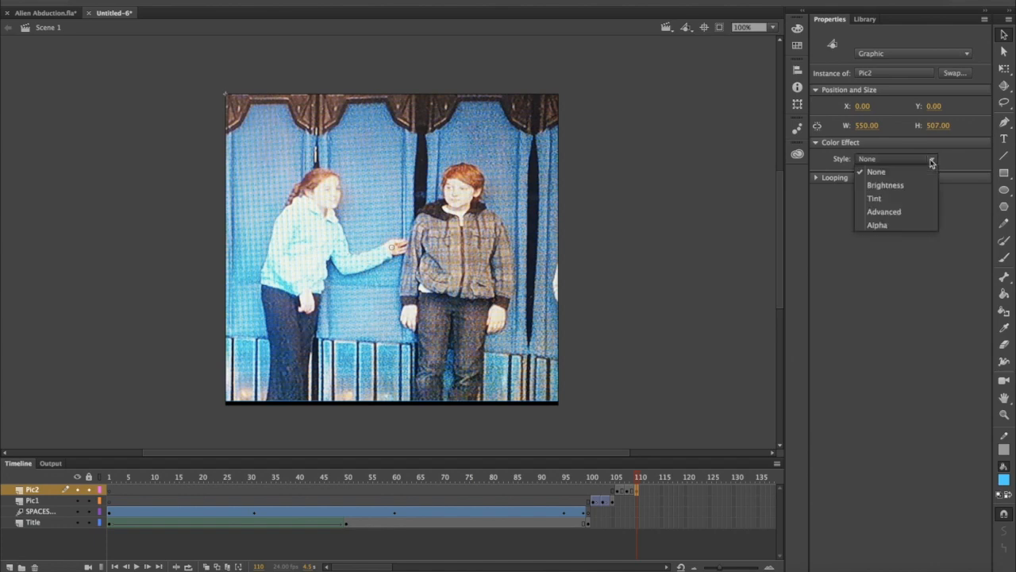
{"action": "left_click", "coordinate": [878, 225]}
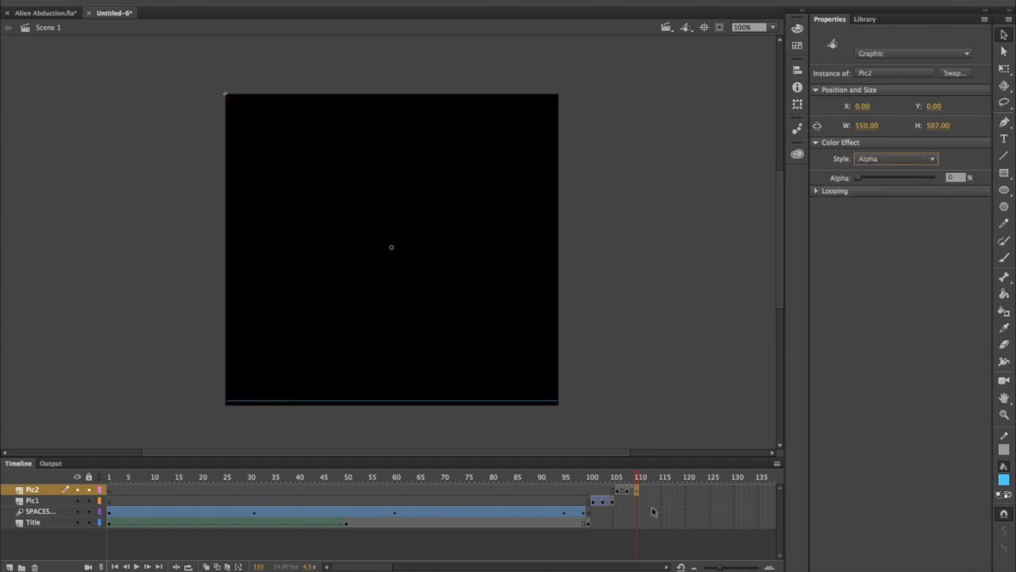
Create classic tweens between the Pic2 keyframes at frames 106, 108 and 110
{"action": "left_click", "coordinate": [623, 494]}
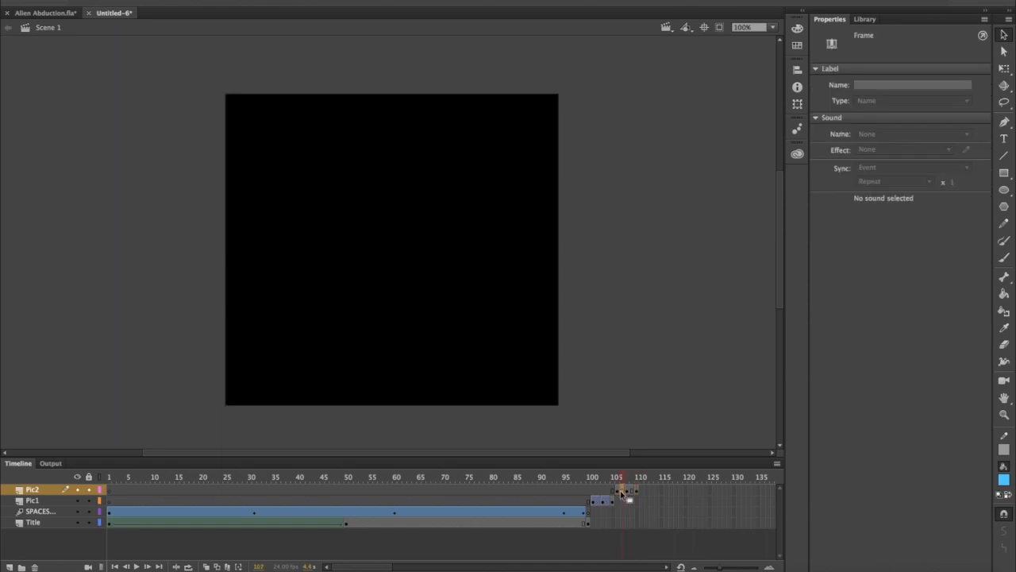
{"action": "right_click", "coordinate": [622, 493]}
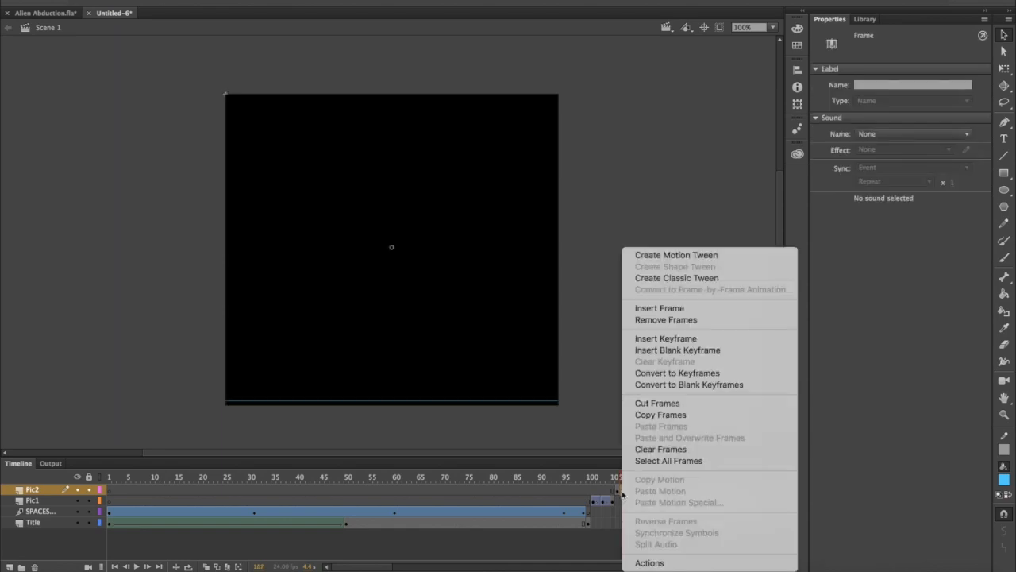
{"action": "left_click", "coordinate": [688, 278]}
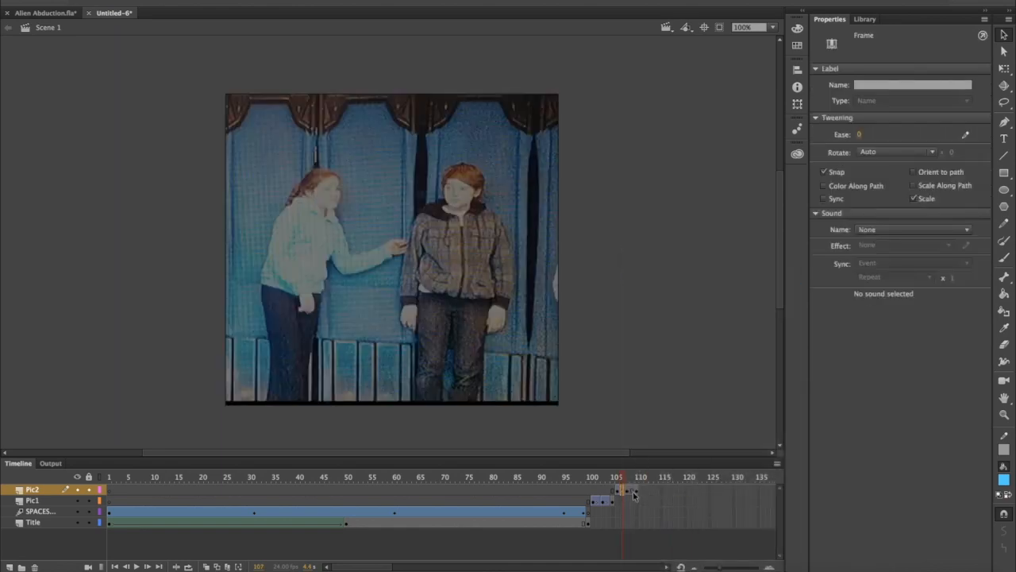
{"action": "left_click", "coordinate": [632, 493]}
{"action": "right_click", "coordinate": [633, 494]}
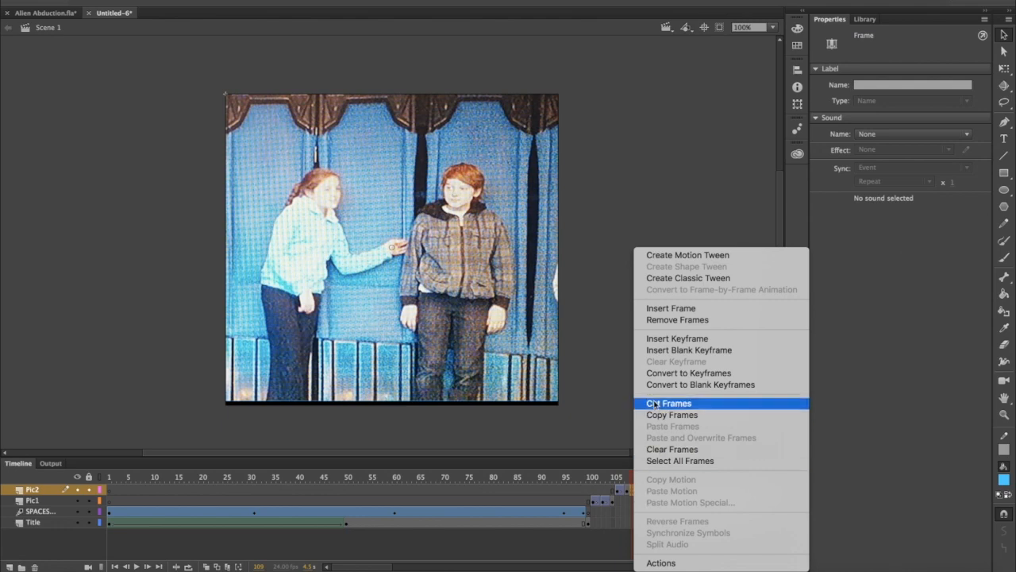
{"action": "left_click", "coordinate": [683, 278]}
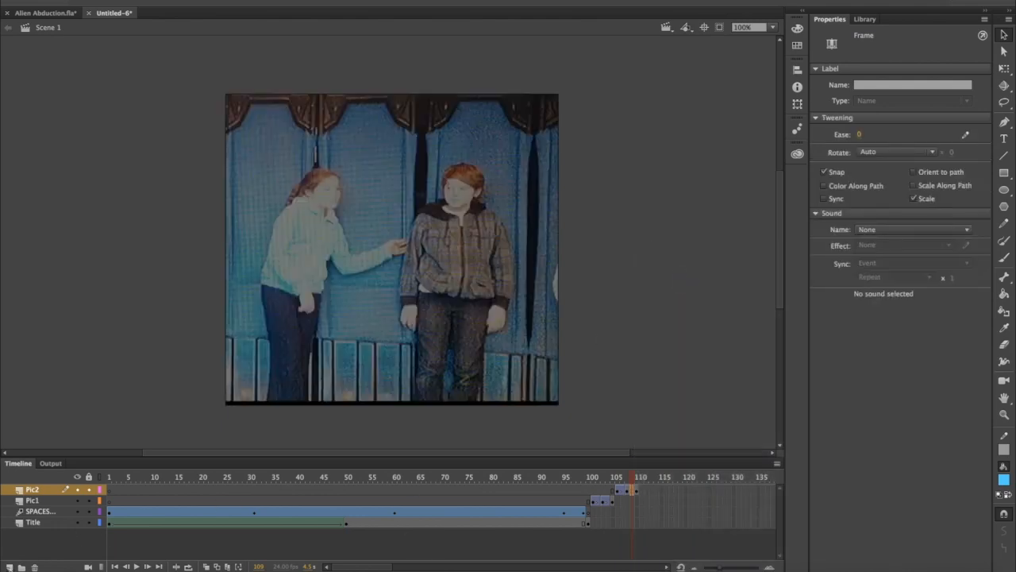
Add a layer named Pic3 above the Pic2 layer and insert a keyframe on it at frame 111
{"action": "left_click", "coordinate": [10, 567]}
{"action": "double_click", "coordinate": [39, 489]}
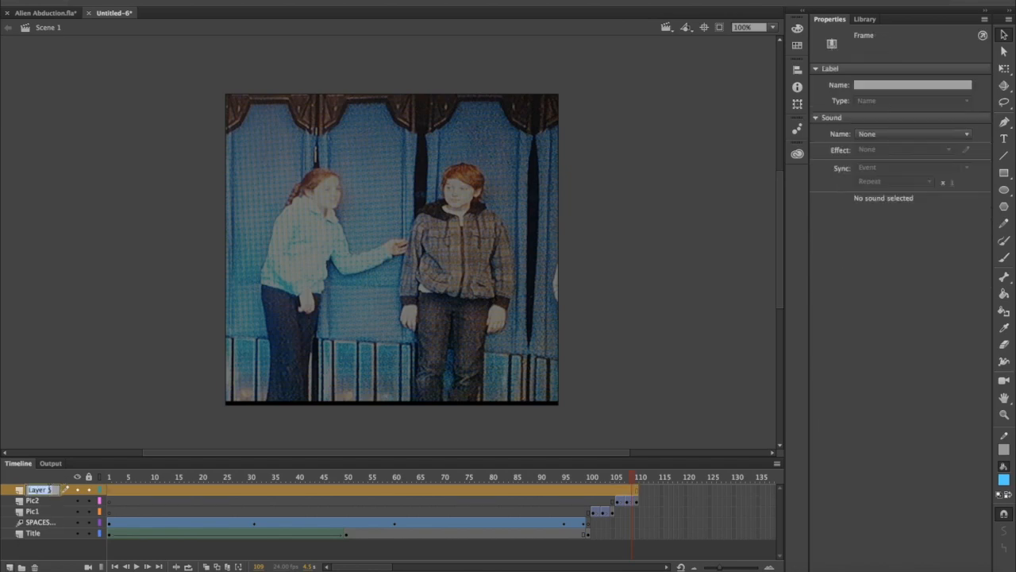
{"action": "type", "text": "Pic3"}
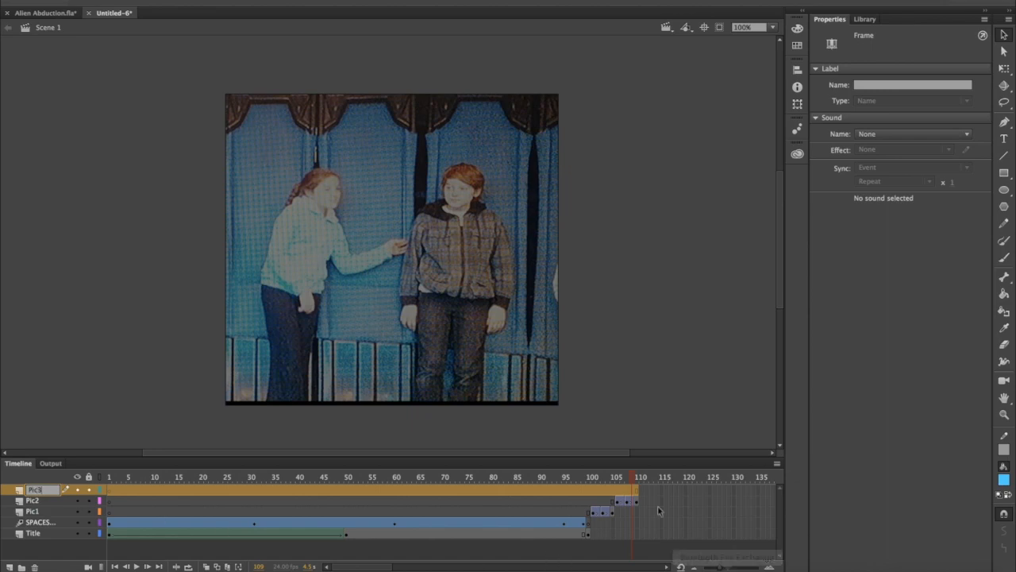
{"action": "left_click", "coordinate": [641, 489]}
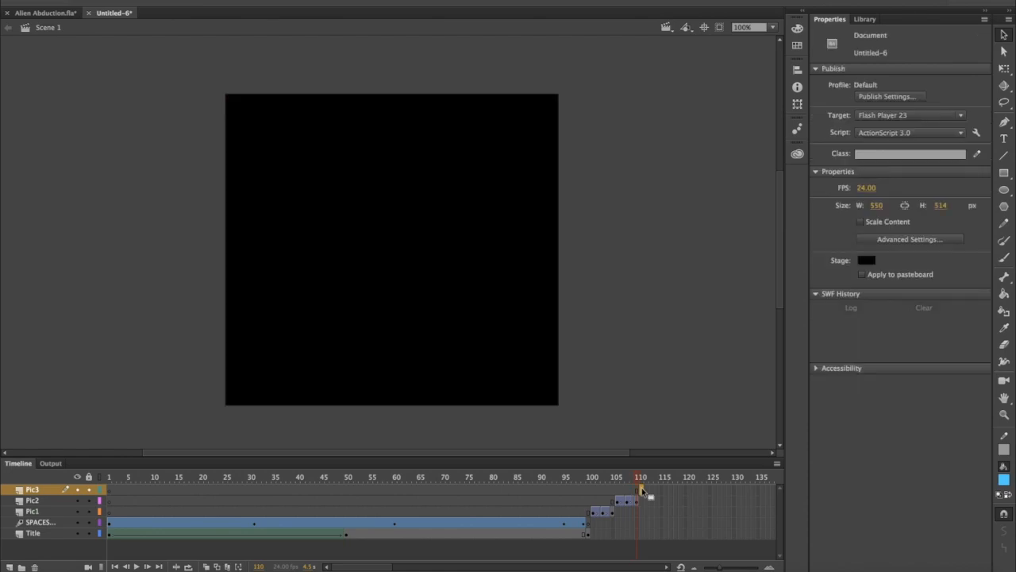
{"action": "right_click", "coordinate": [641, 490]}
{"action": "left_click", "coordinate": [676, 339]}
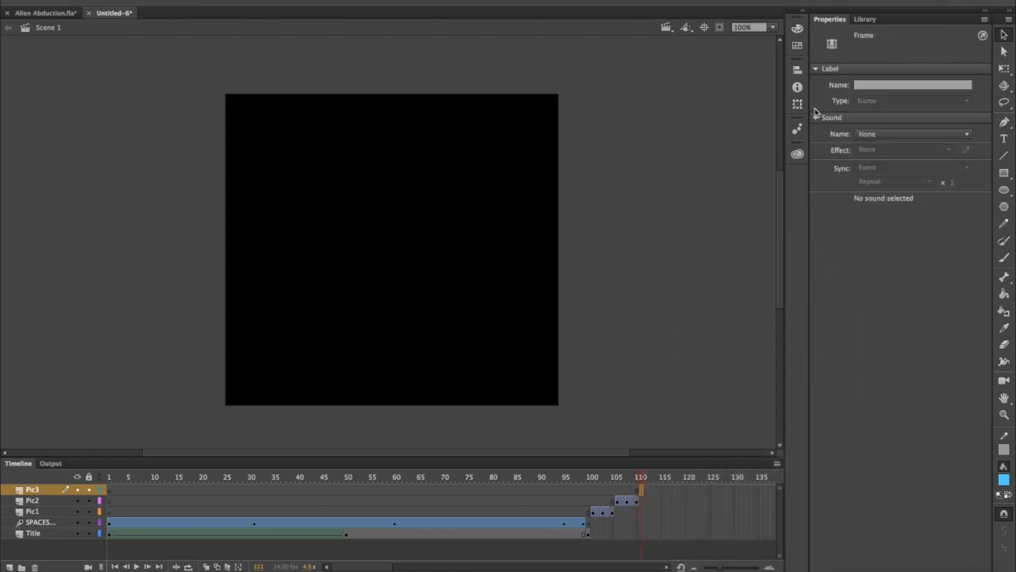
Place pic3.jpg from the library on the stage at frame 111 and align it with the stage's top-left corner
{"action": "left_click", "coordinate": [866, 19]}
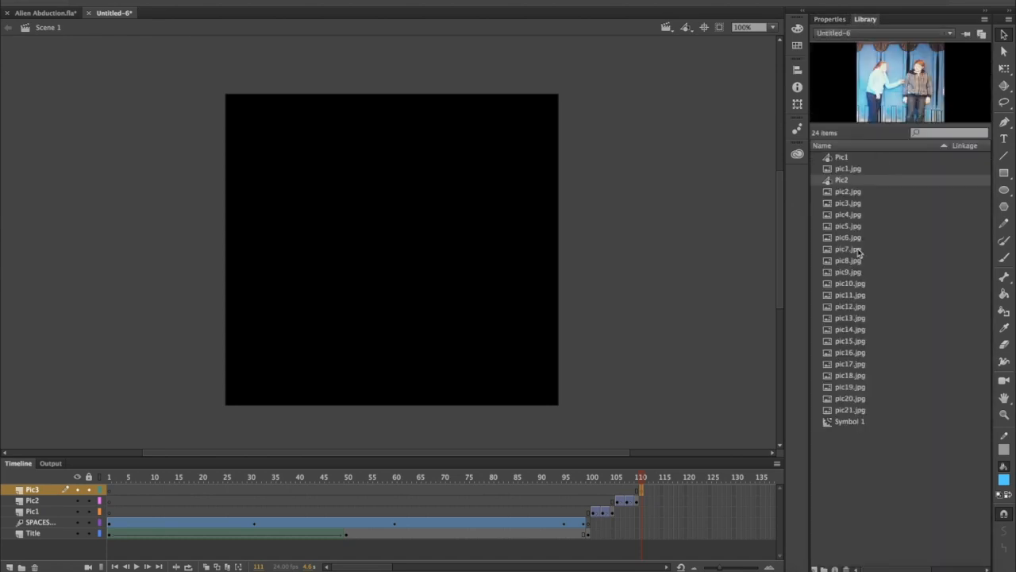
{"action": "left_click_drag", "start_coordinate": [846, 207], "coordinate": [379, 208]}
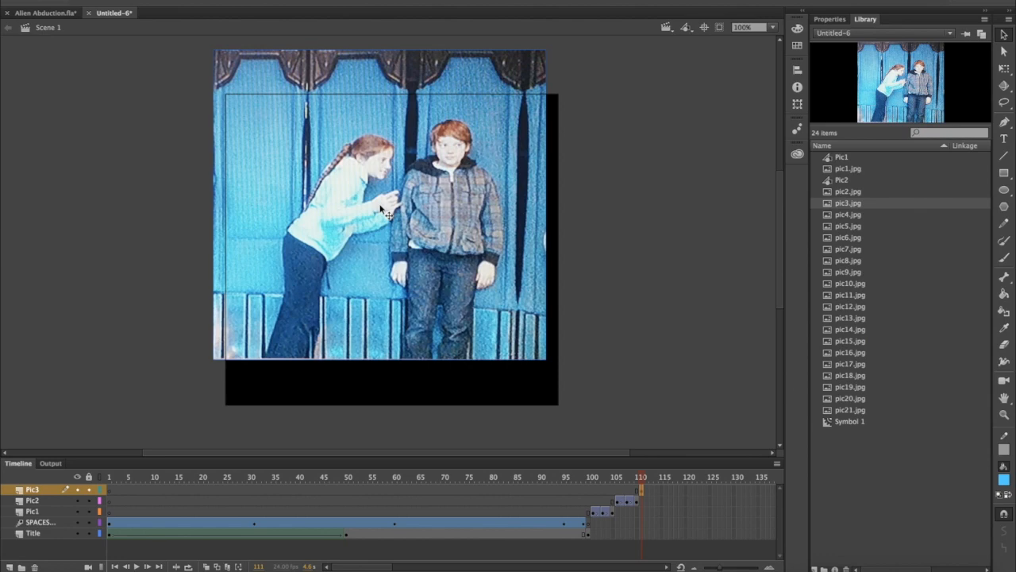
{"action": "left_click_drag", "start_coordinate": [452, 173], "coordinate": [462, 217]}
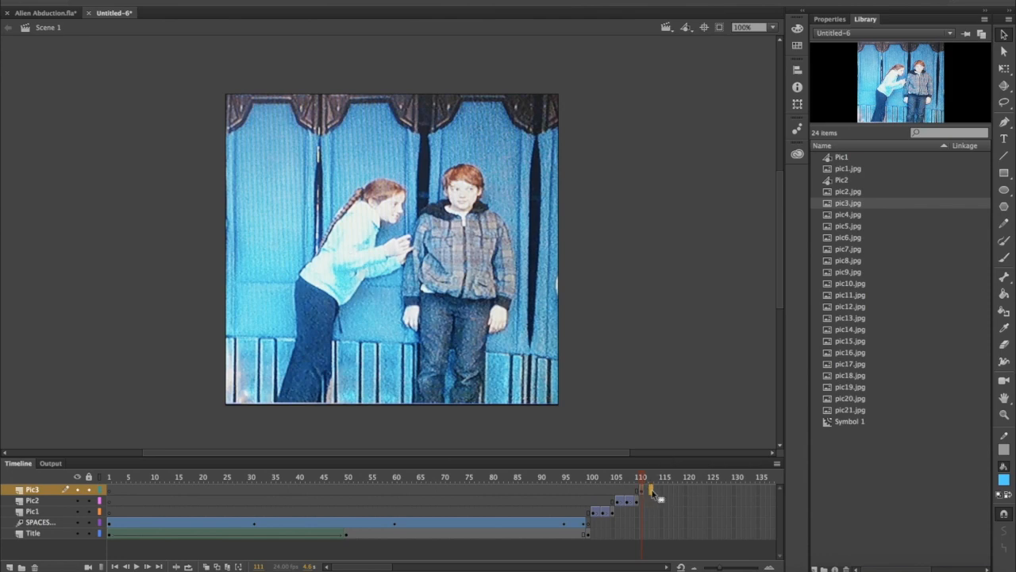
Insert keyframes at frames 113 and 115 on the Pic3 layer and check the properties of the image at frame 111
{"action": "right_click", "coordinate": [652, 495]}
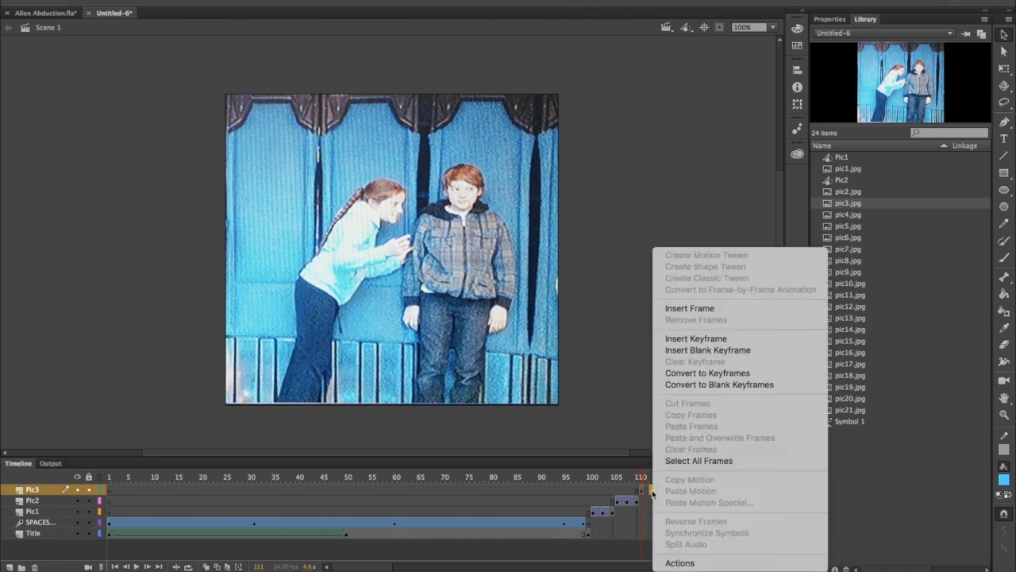
{"action": "left_click", "coordinate": [696, 339]}
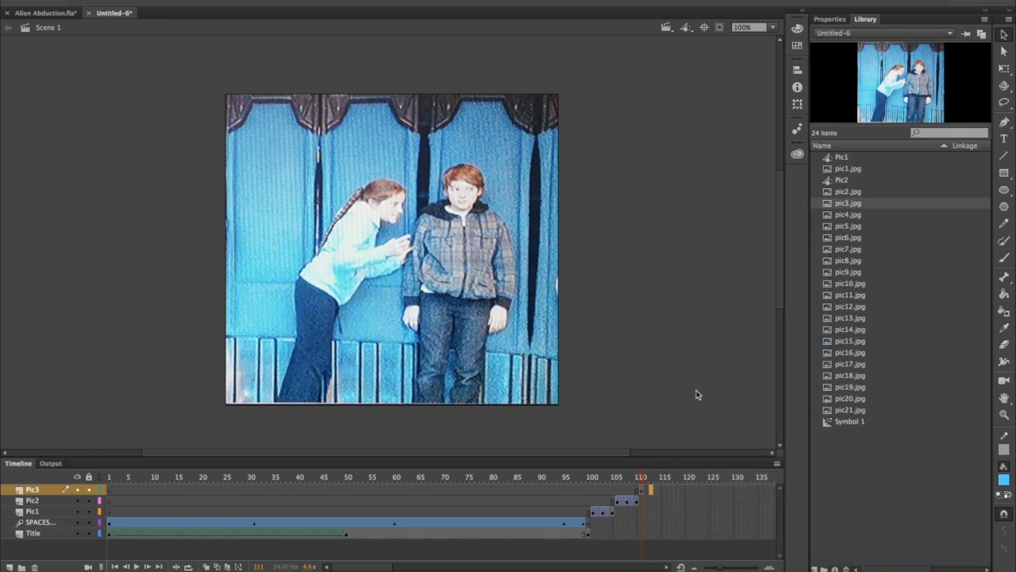
{"action": "right_click", "coordinate": [662, 491]}
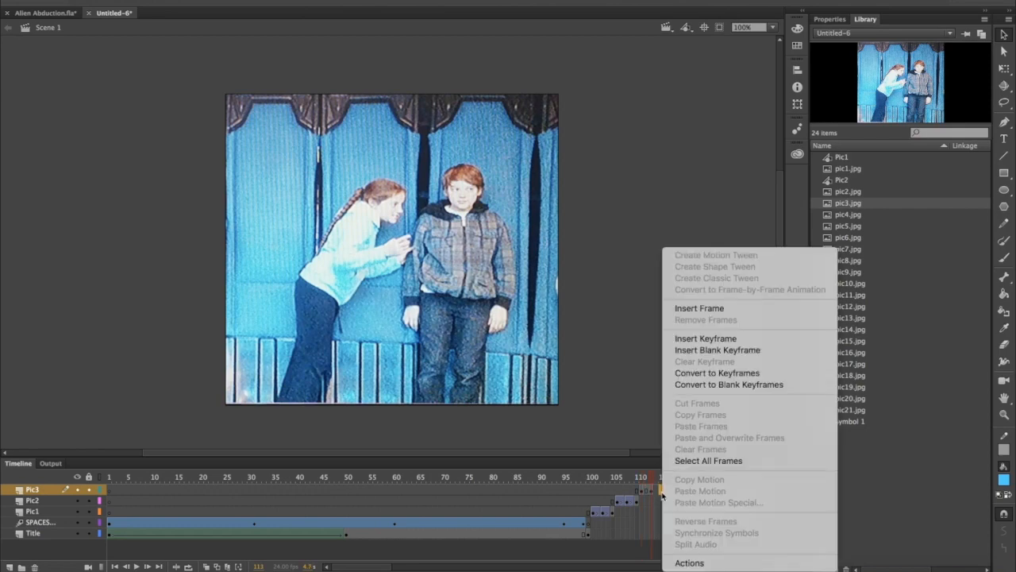
{"action": "left_click", "coordinate": [728, 339]}
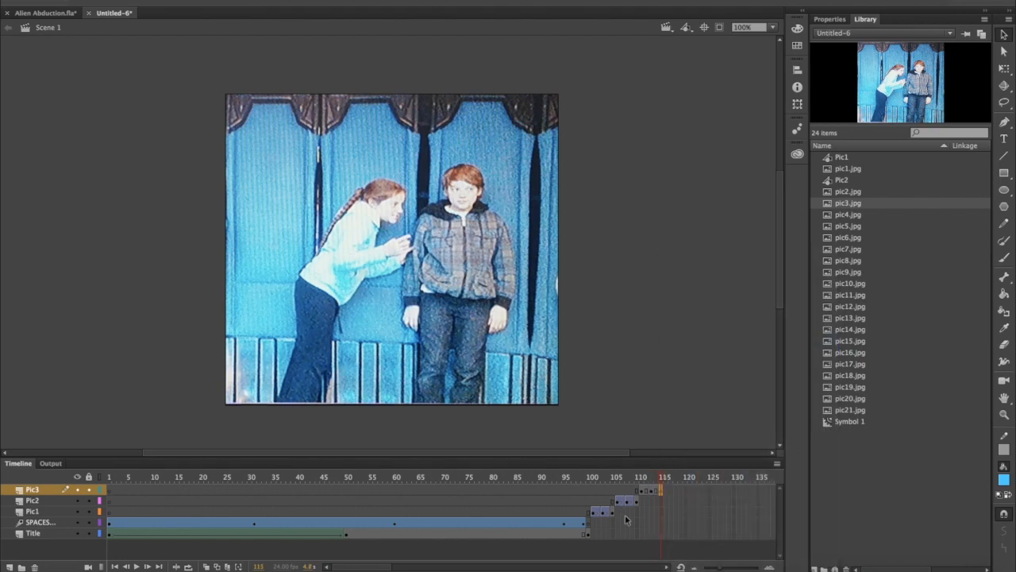
{"action": "left_click", "coordinate": [643, 494]}
{"action": "left_click", "coordinate": [826, 19]}
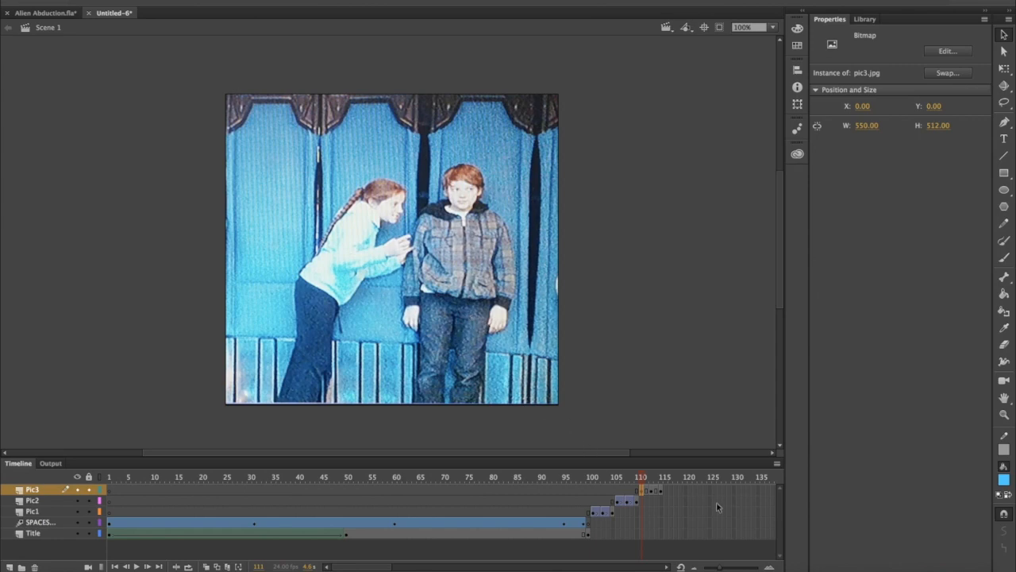
{"action": "left_click", "coordinate": [665, 490]}
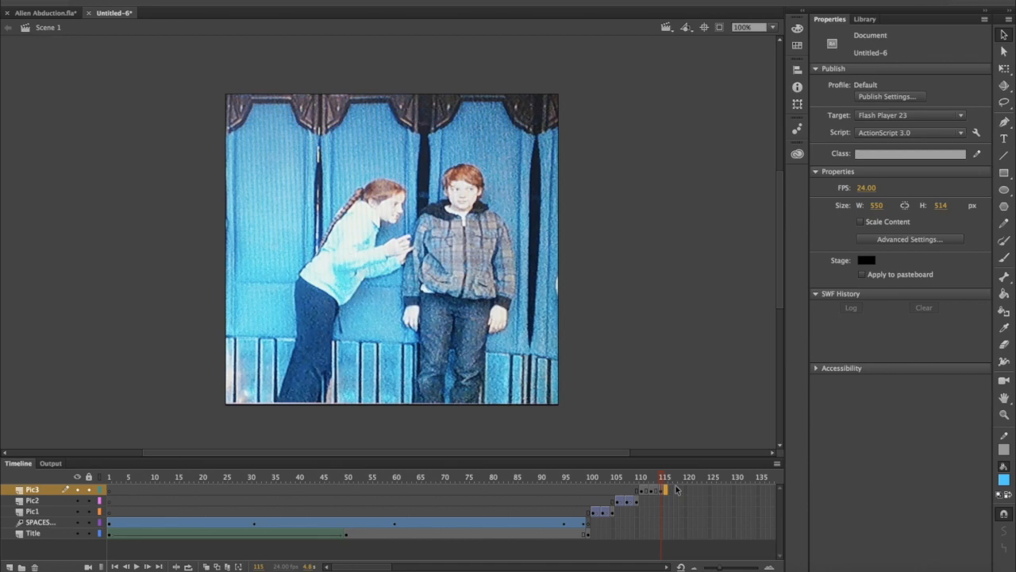
Undo the keyframes inserted at frames 113 and 115 on the Pic3 layer
{"action": "key", "text": "comma"}
{"action": "key", "text": "comma"}
{"action": "key", "text": "comma"}
{"action": "key", "text": "comma"}
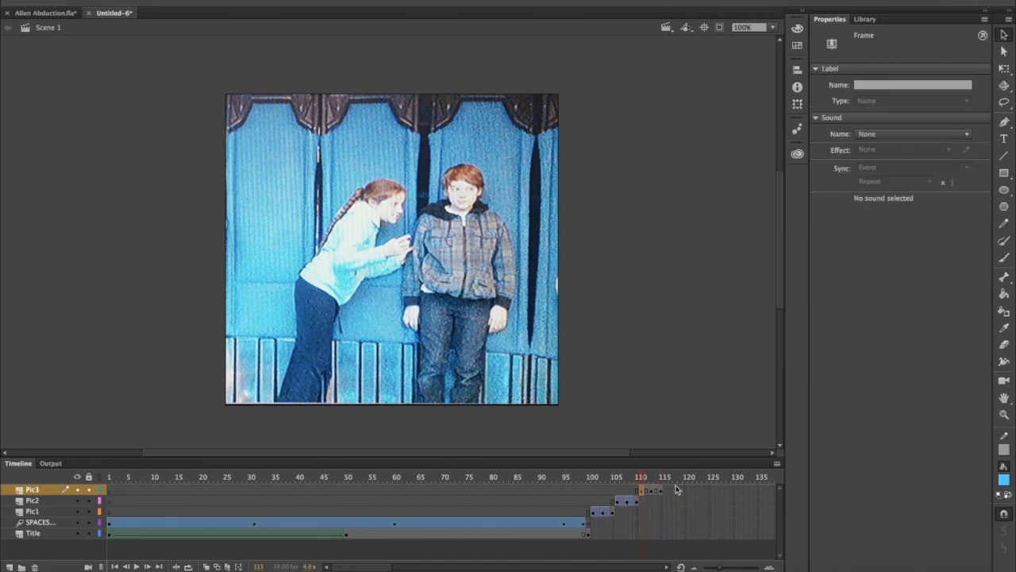
{"action": "key", "text": "comma"}
{"action": "key", "text": "comma"}
{"action": "key", "text": "comma"}
{"action": "key", "text": "comma"}
Convert the pic3.jpg image at frame 111 to a Graphic symbol named Pic3
{"action": "left_click", "coordinate": [226, 2]}
{"action": "left_click", "coordinate": [248, 10]}
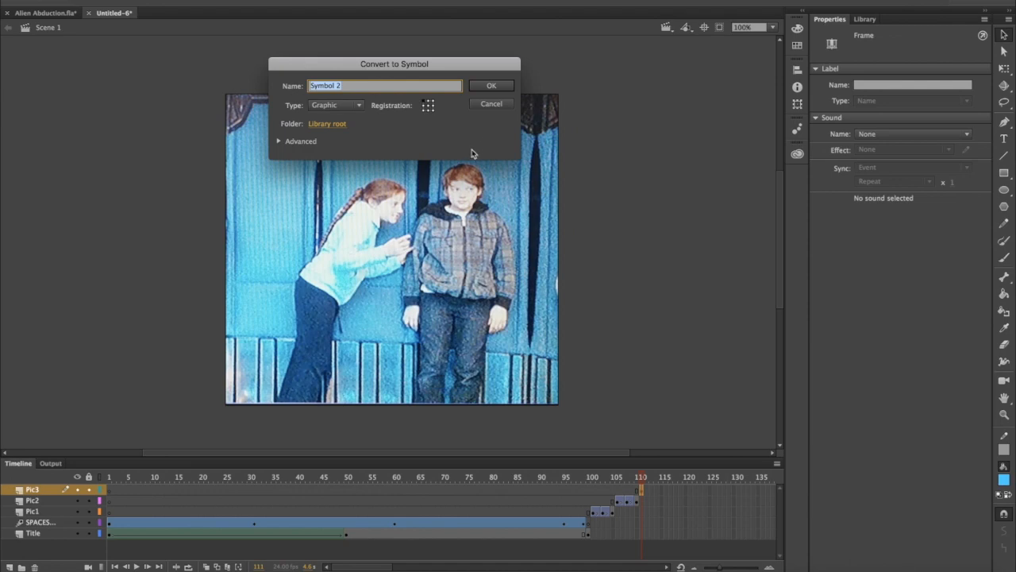
{"action": "type", "text": "Pic3"}
{"action": "left_click", "coordinate": [490, 88]}
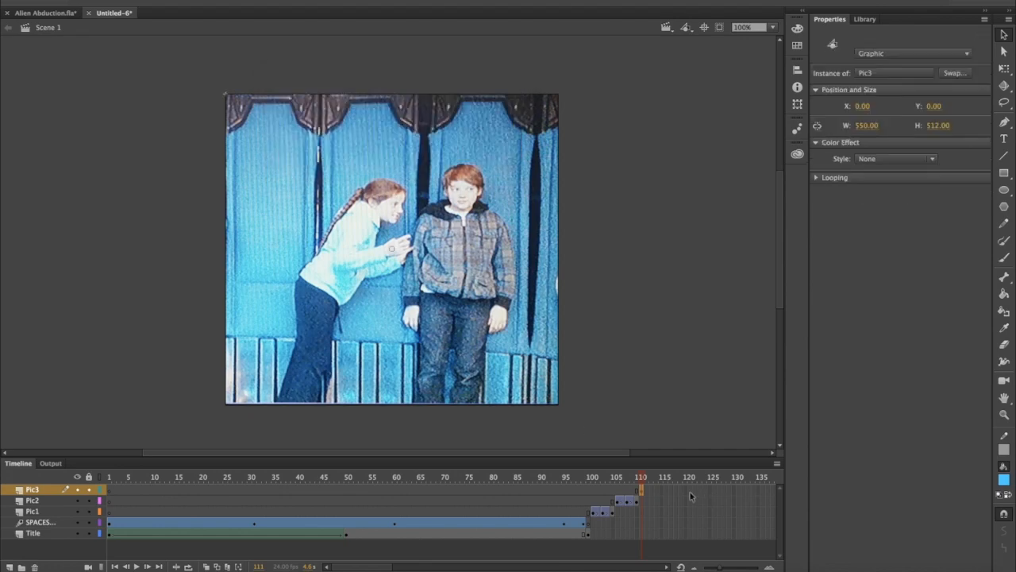
Insert keyframes at frames 113 and 115 on the Pic3 layer
{"action": "right_click", "coordinate": [651, 496]}
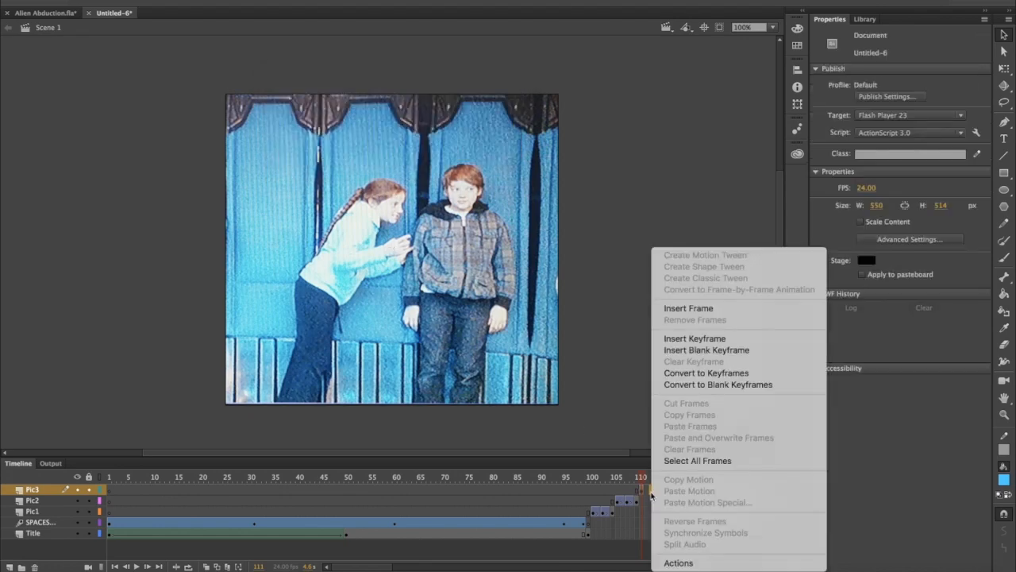
{"action": "left_click", "coordinate": [711, 340]}
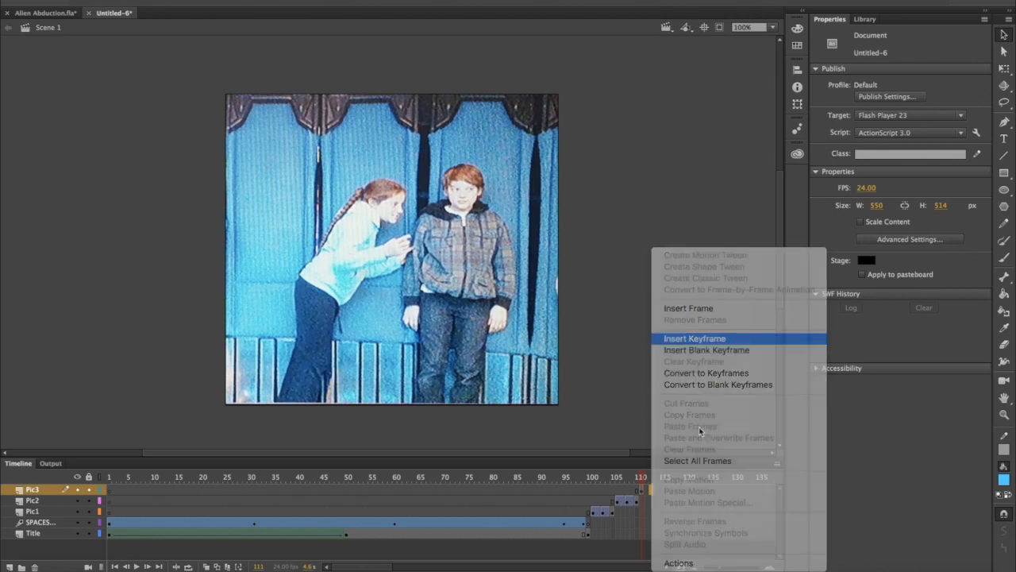
{"action": "left_click", "coordinate": [662, 492]}
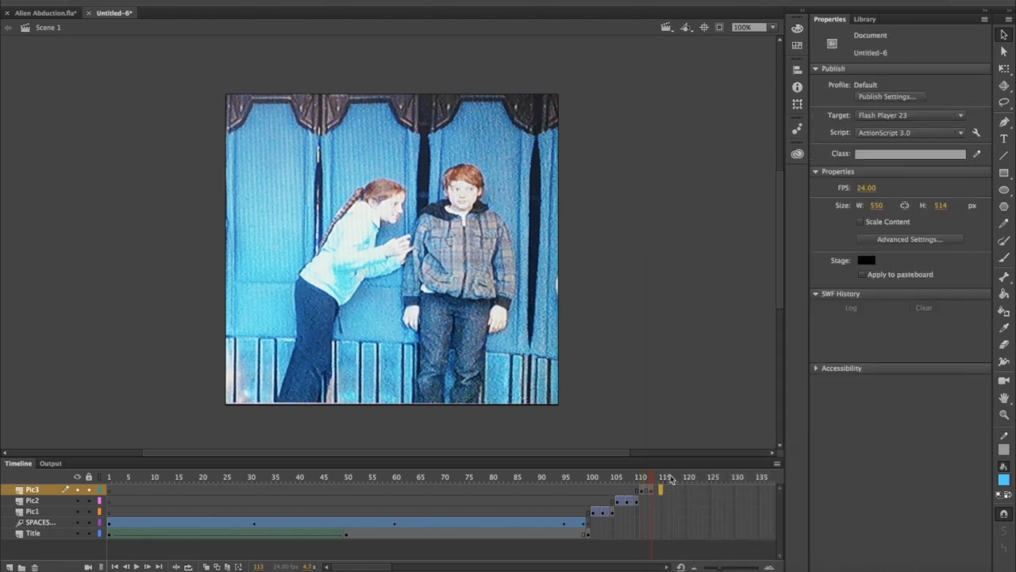
{"action": "right_click", "coordinate": [662, 492]}
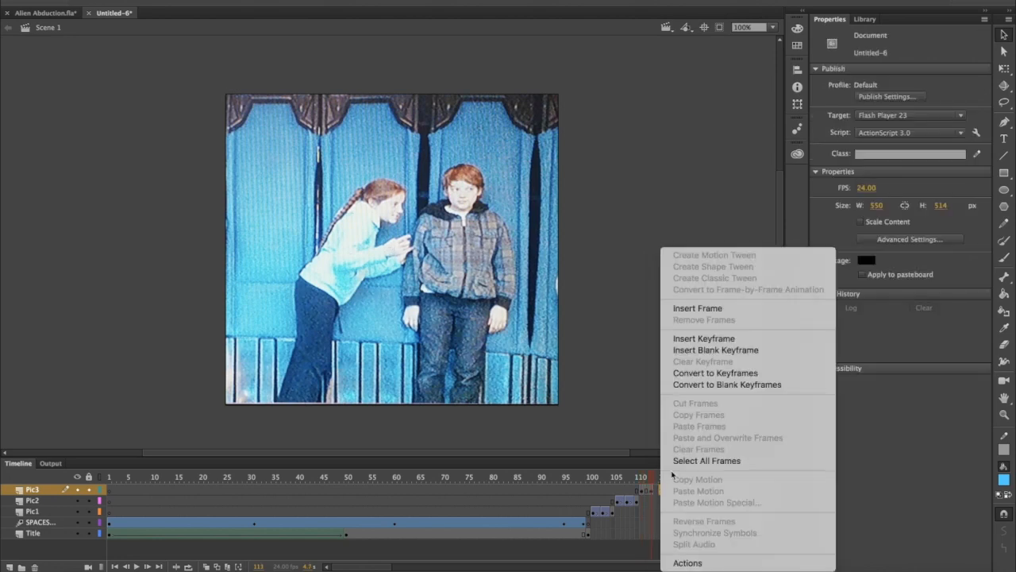
{"action": "left_click", "coordinate": [704, 338]}
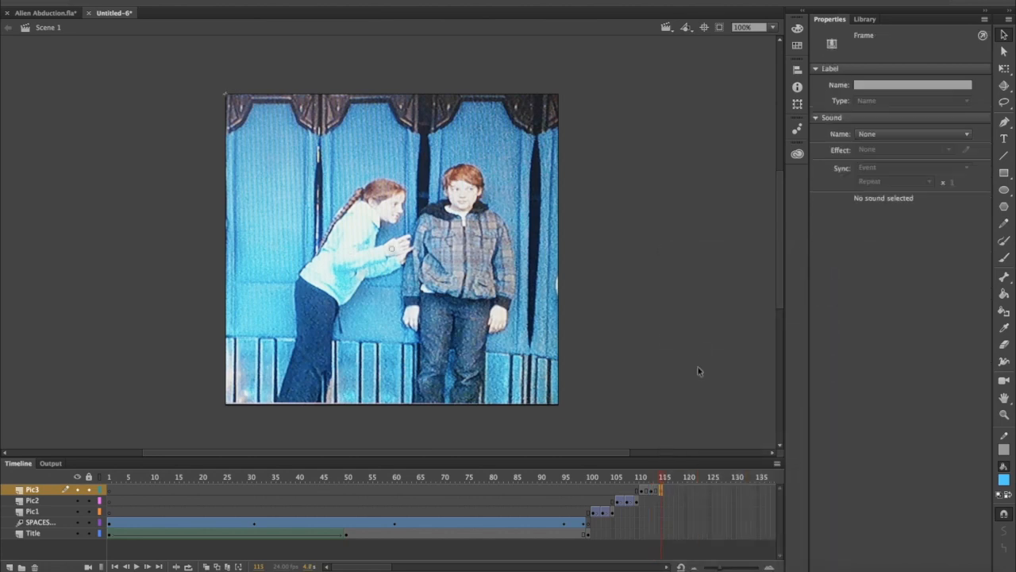
Set the Alpha of the Pic3 instance at frame 111 to 0%
{"action": "left_click", "coordinate": [644, 492]}
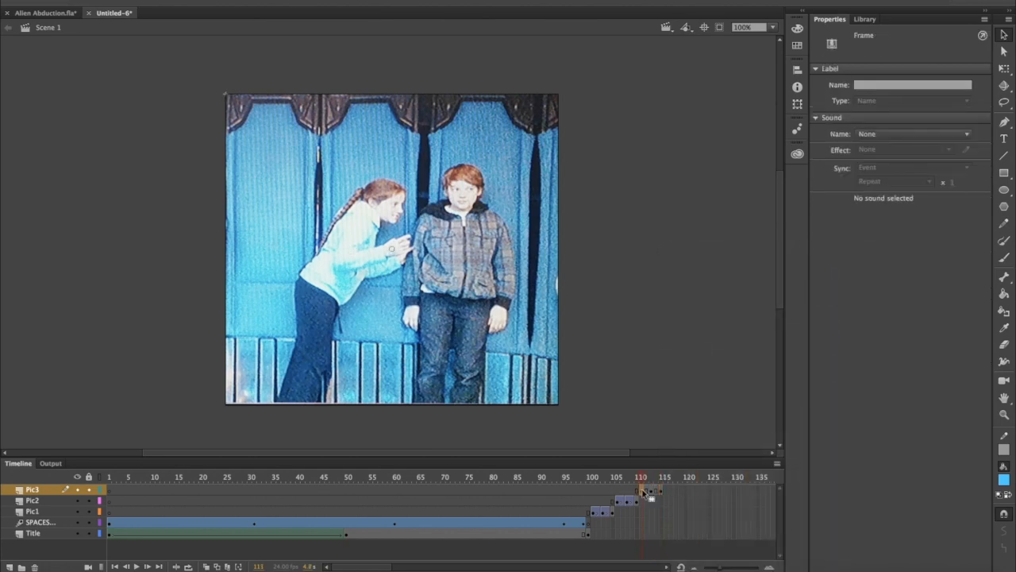
{"action": "left_click", "coordinate": [455, 248]}
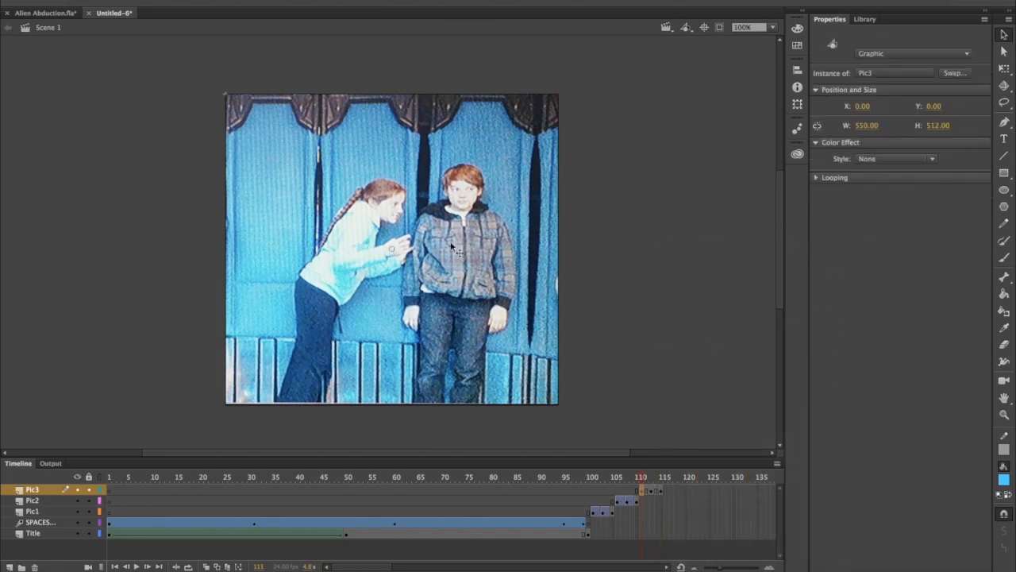
{"action": "left_click", "coordinate": [934, 161]}
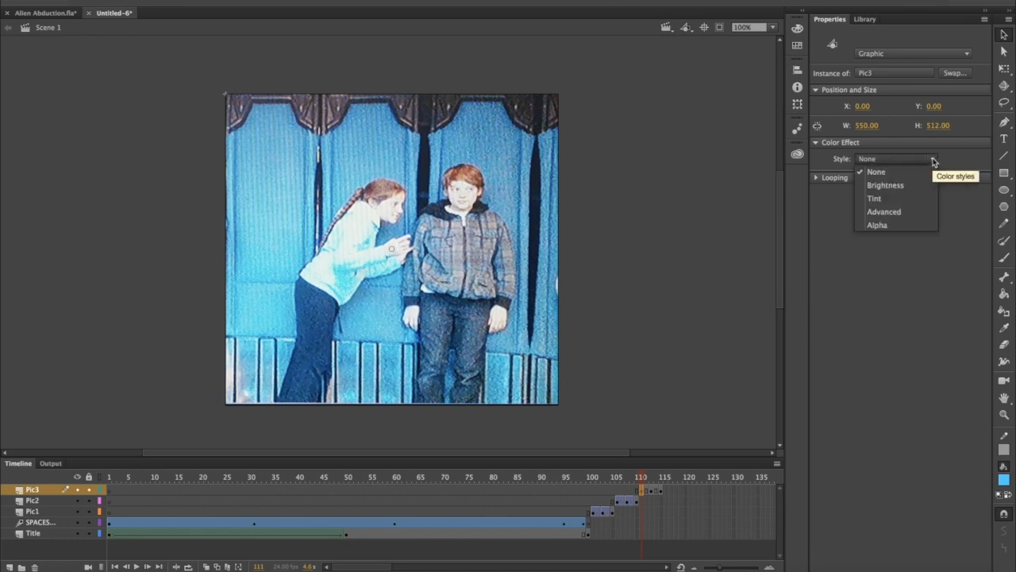
{"action": "left_click", "coordinate": [901, 226]}
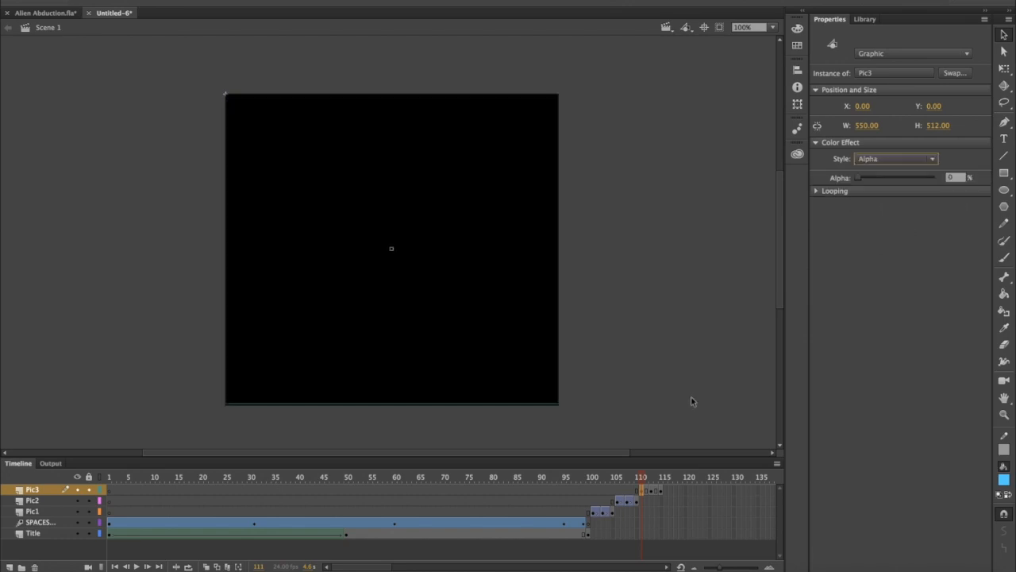
Set the Alpha of the Pic3 instance at frame 115 to 0%
{"action": "left_click", "coordinate": [659, 490]}
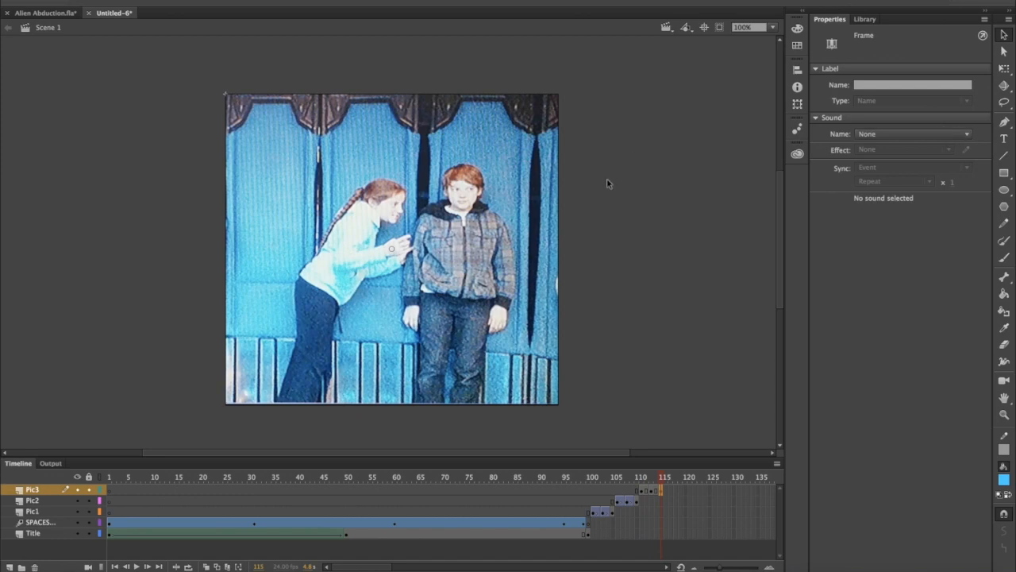
{"action": "left_click", "coordinate": [532, 176]}
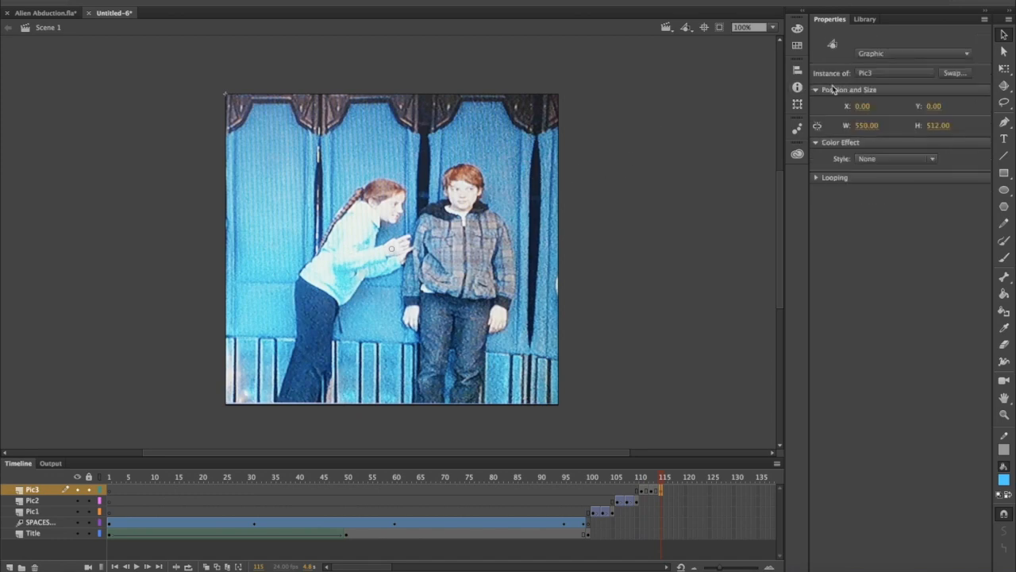
{"action": "left_click", "coordinate": [935, 160]}
{"action": "left_click", "coordinate": [903, 227]}
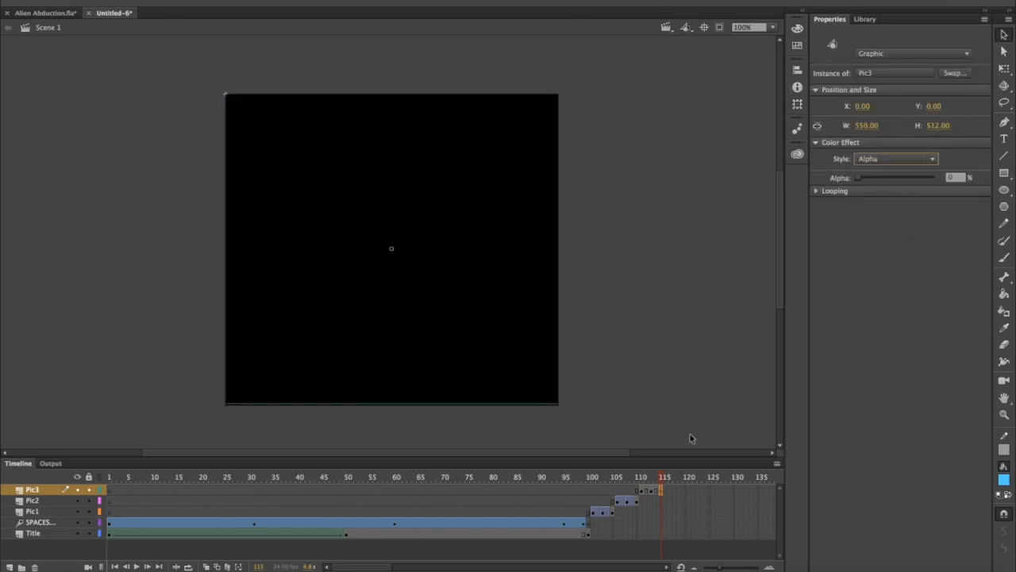
Create classic tweens between frames 111 and 113 and between frames 113 and 115 on the Pic3 layer
{"action": "left_click", "coordinate": [649, 493]}
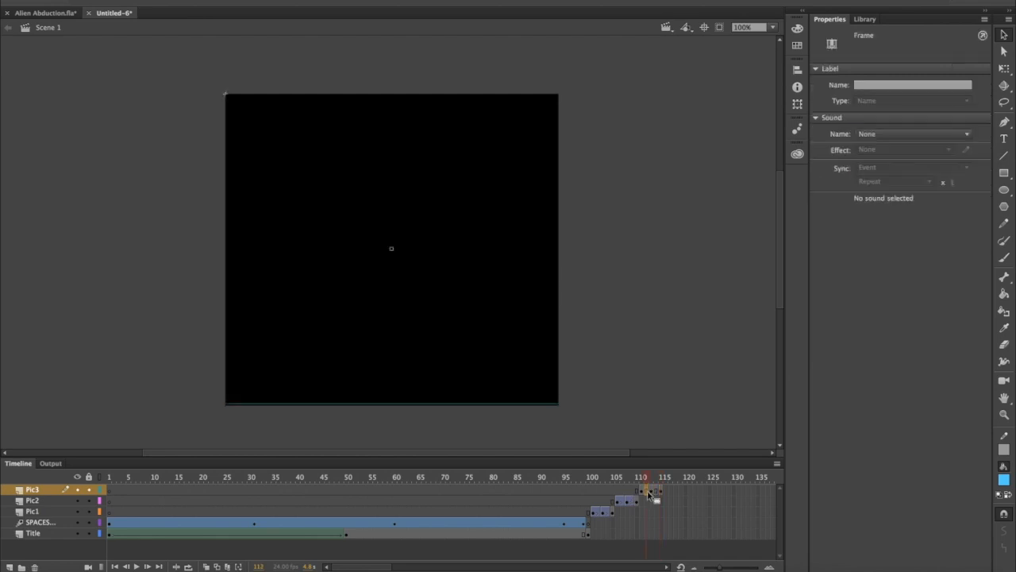
{"action": "right_click", "coordinate": [648, 495]}
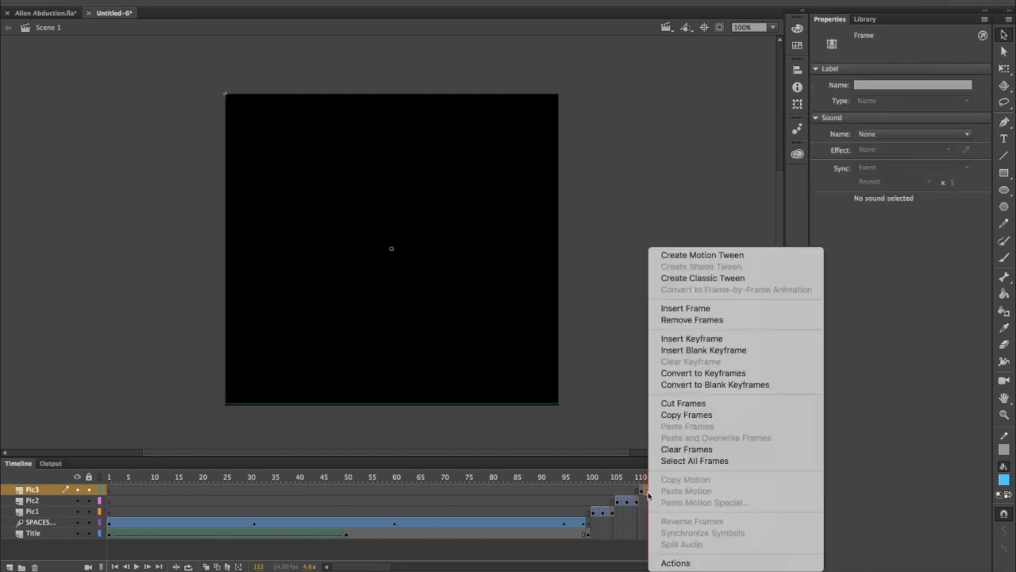
{"action": "left_click", "coordinate": [702, 279]}
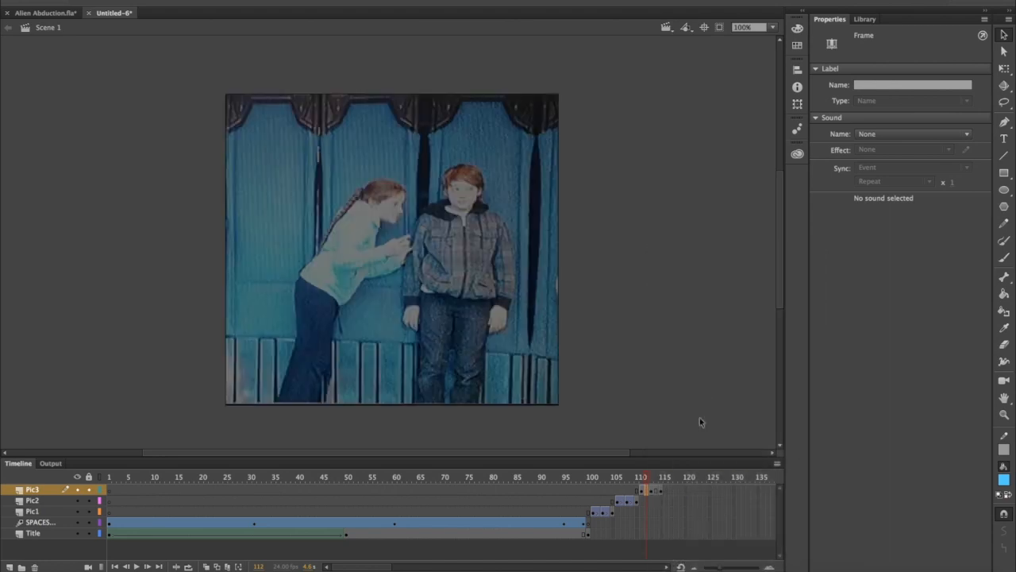
{"action": "left_click", "coordinate": [658, 494]}
{"action": "right_click", "coordinate": [657, 494]}
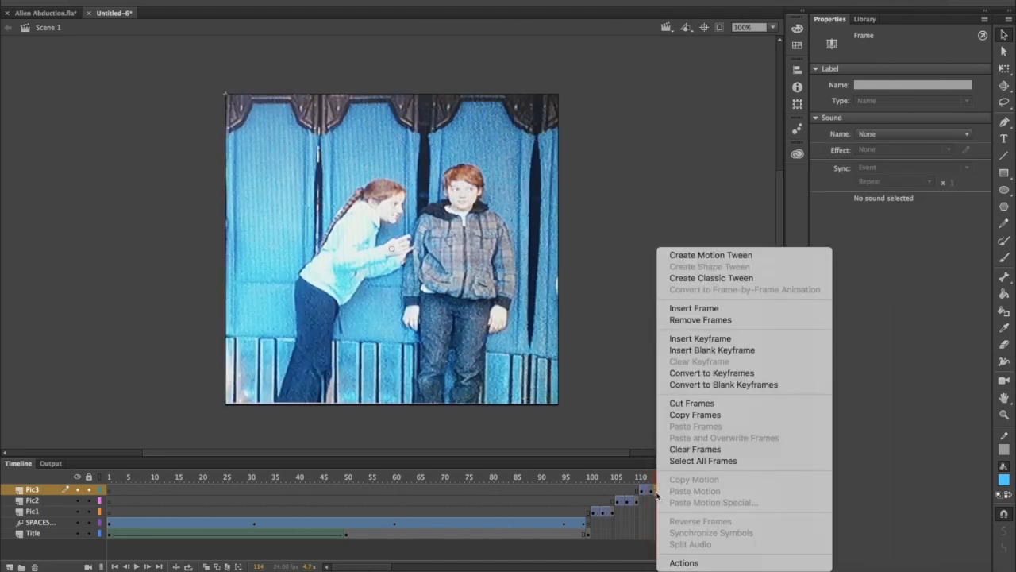
{"action": "left_click", "coordinate": [720, 280]}
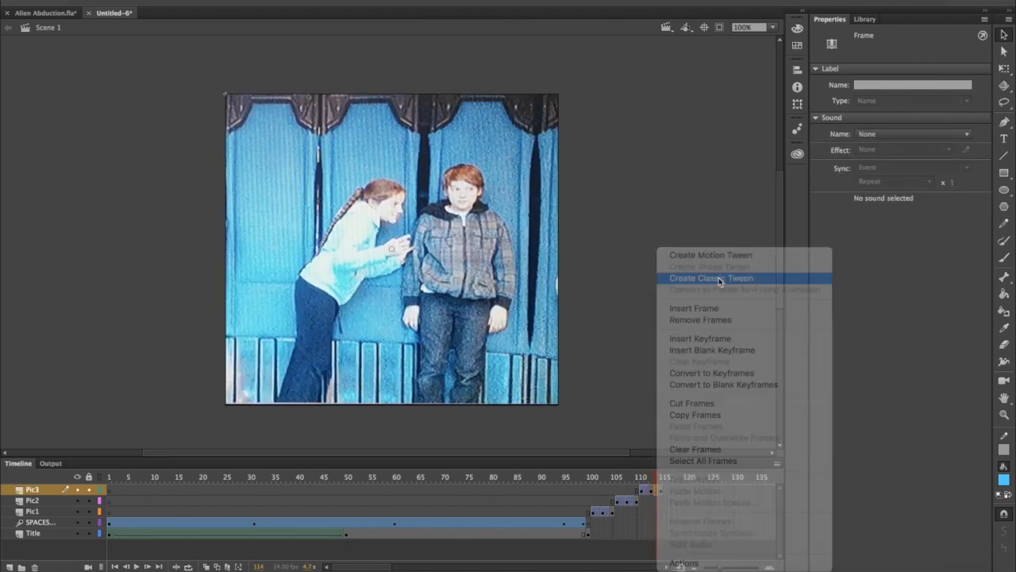
{"action": "mouse_move", "coordinate": [659, 476]}
{"action": "left_mouse_down"}
{"action": "mouse_move", "coordinate": [592, 479]}
{"action": "mouse_move", "coordinate": [664, 489]}
{"action": "left_mouse_up"}
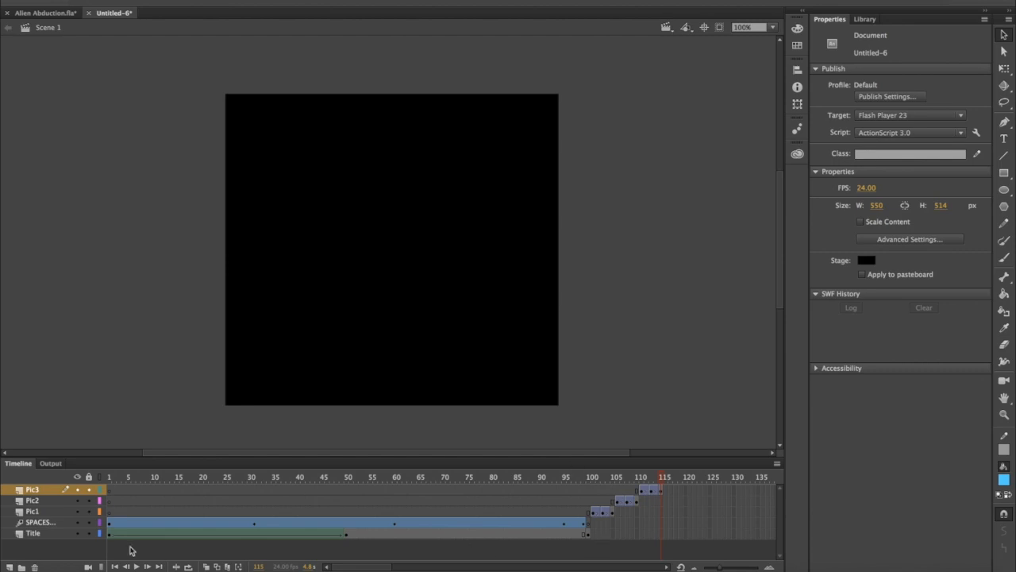
Add a new layer named Pic4 and insert a blank keyframe at frame 116
{"action": "left_click", "coordinate": [9, 566]}
{"action": "double_click", "coordinate": [33, 489]}
{"action": "type", "text": "Pic4"}
{"action": "left_click", "coordinate": [666, 489]}
{"action": "key", "text": "F7"}
Place pic4.jpg from the library on the stage at frame 116 and convert it to a symbol named Pic4
{"action": "left_click", "coordinate": [865, 19]}
{"action": "left_click_drag", "start_coordinate": [848, 225], "coordinate": [391, 249]}
{"action": "key", "text": "F8"}
{"action": "type", "text": "Pic4"}
{"action": "left_click", "coordinate": [490, 86]}
Insert a keyframe after frame 116 on the Pic4 layer and create a classic tween at frame 119
{"action": "right_click", "coordinate": [682, 490]}
{"action": "left_click", "coordinate": [725, 338]}
{"action": "left_click", "coordinate": [666, 490]}
{"action": "right_click", "coordinate": [682, 490]}
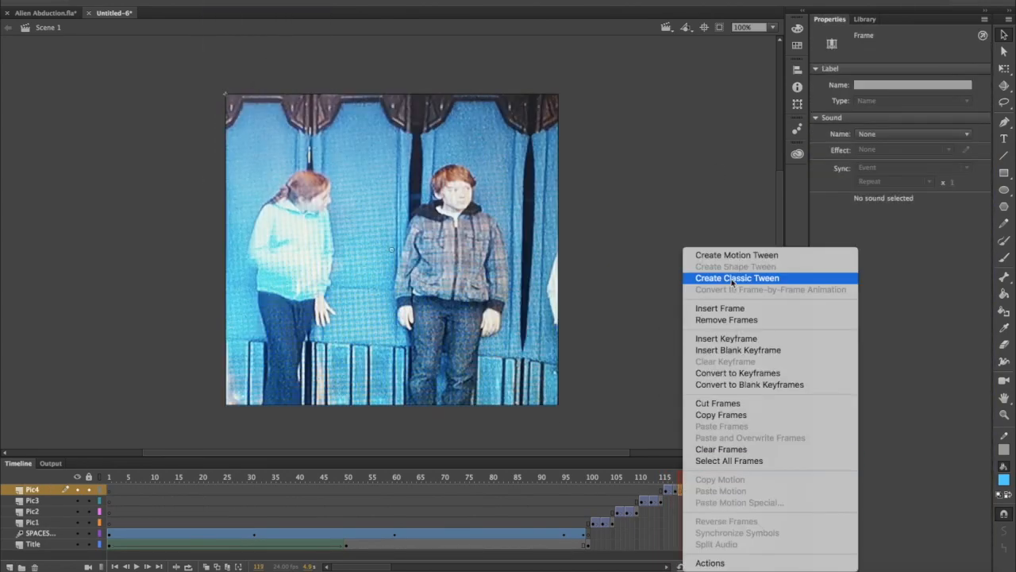
{"action": "left_click", "coordinate": [732, 278]}
Add a new layer named Pic5 and insert a blank keyframe at frame 121
{"action": "left_click", "coordinate": [9, 567]}
{"action": "double_click", "coordinate": [33, 489]}
{"action": "type", "text": "Pic5"}
{"action": "left_click", "coordinate": [690, 489]}
{"action": "key", "text": "F7"}
Place pic5.jpg from the library on the stage at frame 121 and insert a keyframe at frame 123 on the Pic5 layer
{"action": "left_click", "coordinate": [864, 19]}
{"action": "left_click_drag", "start_coordinate": [848, 249], "coordinate": [420, 215]}
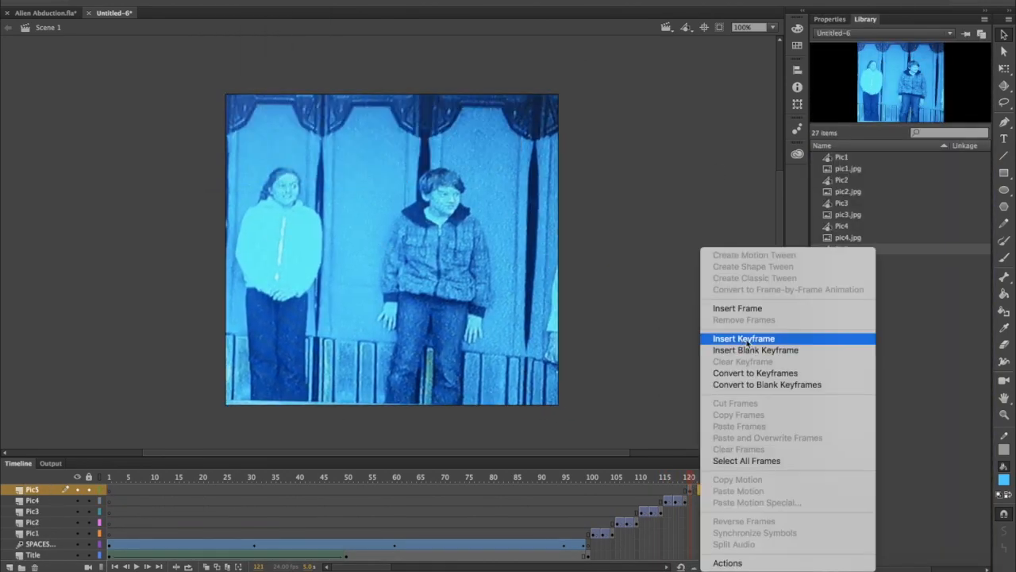
{"action": "left_click", "coordinate": [743, 339]}
Set the Pic5 instance's Alpha to 0% and create a classic tween at frame 124 on the Pic5 layer
{"action": "left_click", "coordinate": [829, 19]}
{"action": "left_click", "coordinate": [912, 161]}
{"action": "left_click", "coordinate": [881, 208]}
{"action": "left_click_drag", "start_coordinate": [913, 178], "coordinate": [856, 178]}
{"action": "right_click", "coordinate": [703, 490]}
{"action": "left_click", "coordinate": [740, 278]}
Add a new layer named Pic6 and insert a keyframe at frame 126
{"action": "left_click", "coordinate": [9, 567]}
{"action": "double_click", "coordinate": [37, 489]}
{"action": "type", "text": "Pic6"}
{"action": "right_click", "coordinate": [712, 490]}
{"action": "left_click", "coordinate": [774, 338]}
Place pic6.jpg from the library at the stage's top-left corner and convert it to a symbol named Pic6
{"action": "left_click", "coordinate": [865, 19]}
{"action": "left_click_drag", "start_coordinate": [848, 272], "coordinate": [420, 230]}
{"action": "left_click_drag", "start_coordinate": [357, 294], "coordinate": [317, 327]}
{"action": "key", "text": "F8"}
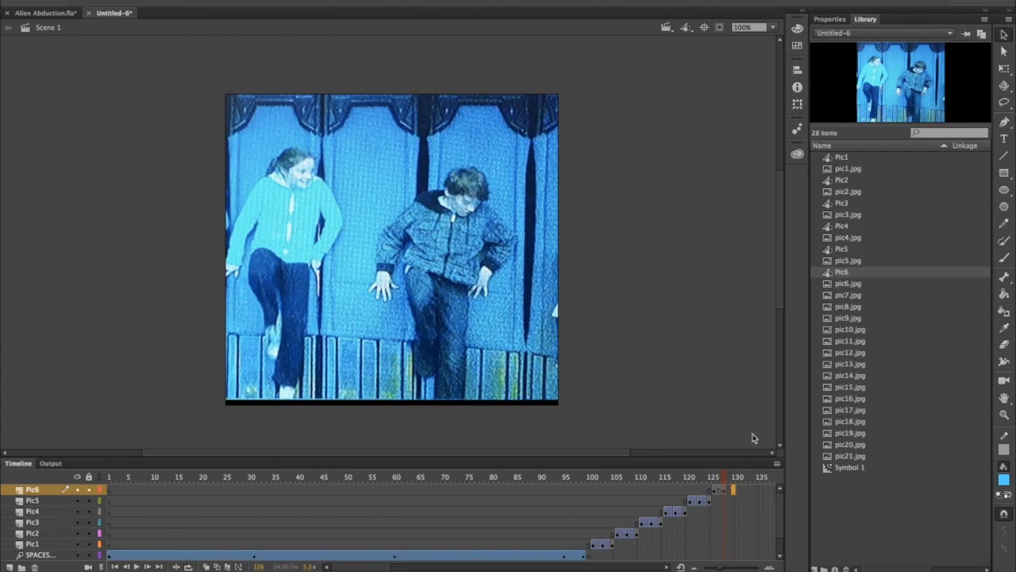
Insert a keyframe at frame 130 on the Pic6 layer and fade the instance with 0% Alpha and a classic tween
{"action": "left_click", "coordinate": [779, 338]}
{"action": "left_click", "coordinate": [829, 19]}
{"action": "left_click_drag", "start_coordinate": [913, 178], "coordinate": [856, 178]}
{"action": "right_click", "coordinate": [719, 490]}
{"action": "left_click", "coordinate": [754, 278]}
Add a new layer named Pic7 and insert a keyframe at frame 131
{"action": "left_click", "coordinate": [9, 567]}
{"action": "double_click", "coordinate": [34, 489]}
{"action": "type", "text": "Pic7"}
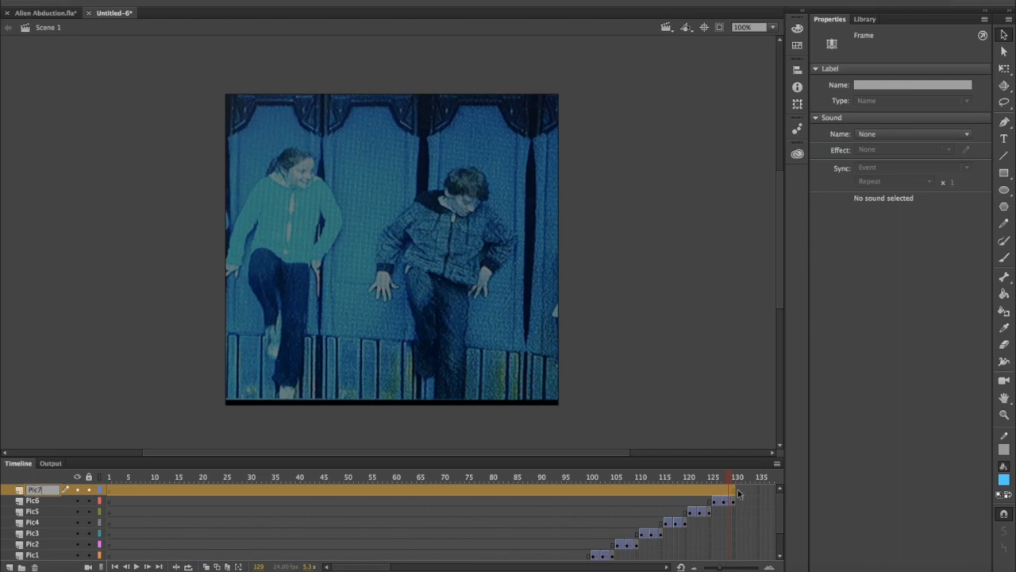
{"action": "right_click", "coordinate": [737, 490]}
{"action": "left_click", "coordinate": [800, 338]}
Place pic7.jpg from the library at the stage's top-left corner and convert it to a symbol named Pic7
{"action": "left_click", "coordinate": [865, 19]}
{"action": "left_click_drag", "start_coordinate": [848, 295], "coordinate": [444, 227]}
{"action": "left_click_drag", "start_coordinate": [358, 293], "coordinate": [305, 315]}
{"action": "key", "text": "F8"}
{"action": "type", "text": "Pic7"}
{"action": "key", "text": "Return"}
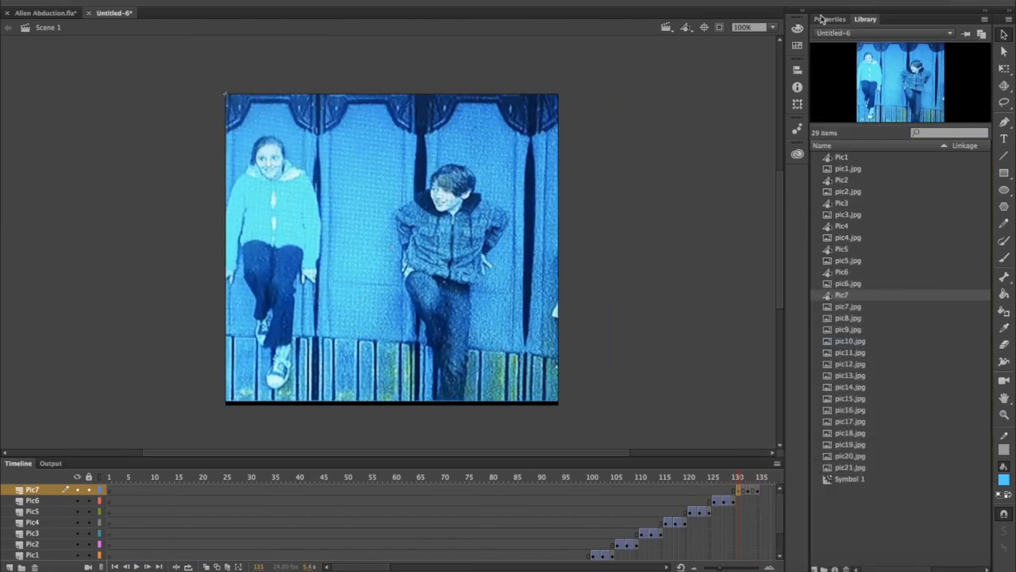
Create a classic tween between the keyframes on the Pic7 layer
{"action": "left_click", "coordinate": [822, 19]}
{"action": "right_click", "coordinate": [749, 490]}
{"action": "left_click", "coordinate": [786, 278]}
Add a new layer named Pic8 and insert a keyframe at frame 136
{"action": "left_click", "coordinate": [10, 567]}
{"action": "double_click", "coordinate": [35, 489]}
{"action": "type", "text": "Pic8"}
{"action": "left_click_drag", "start_coordinate": [358, 567], "coordinate": [387, 567]}
{"action": "right_click", "coordinate": [452, 490]}
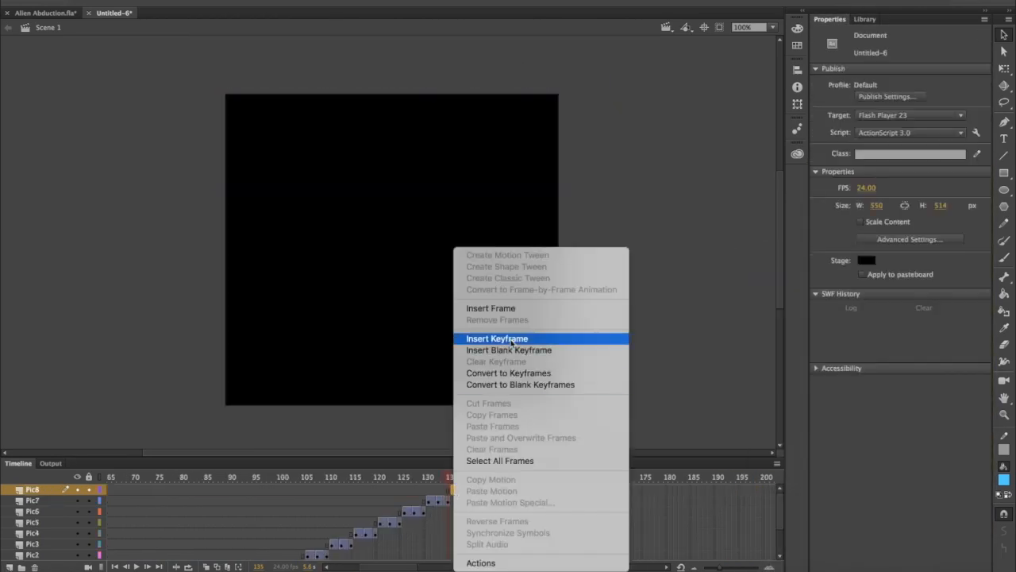
{"action": "left_click", "coordinate": [512, 342]}
Place pic8.jpg from the library on the stage, align it with the stage, and convert it to a symbol named Pic8
{"action": "left_click", "coordinate": [864, 19]}
{"action": "left_click_drag", "start_coordinate": [848, 317], "coordinate": [468, 232]}
{"action": "left_click_drag", "start_coordinate": [445, 230], "coordinate": [370, 244]}
{"action": "key", "text": "F8"}
{"action": "type", "text": "Pic8"}
{"action": "key", "text": "Return"}
Apply the Alpha color effect to the Pic8 instance and create a classic tween on the Pic8 layer
{"action": "left_click", "coordinate": [895, 159]}
{"action": "left_click", "coordinate": [878, 225]}
{"action": "right_click", "coordinate": [459, 489]}
{"action": "left_click", "coordinate": [509, 277]}
Add a new layer named Pic9 above the Pic8 layer
{"action": "left_click", "coordinate": [9, 567]}
{"action": "double_click", "coordinate": [35, 490]}
{"action": "type", "text": "Pic9"}
Place pic9.jpg from the library on the stage and convert it to a symbol named Pic9
{"action": "left_click", "coordinate": [864, 19]}
{"action": "left_click_drag", "start_coordinate": [848, 341], "coordinate": [362, 238]}
{"action": "key", "text": "F8"}
{"action": "type", "text": "Pic9"}
{"action": "key", "text": "Return"}
Build the Pic9 fade with an added keyframe, the Alpha color effect and a classic tween
{"action": "right_click", "coordinate": [492, 490]}
{"action": "left_click", "coordinate": [536, 338]}
{"action": "left_click", "coordinate": [828, 19]}
{"action": "left_click", "coordinate": [896, 159]}
{"action": "left_click", "coordinate": [871, 225]}
{"action": "left_click", "coordinate": [547, 278]}
{"action": "right_click", "coordinate": [484, 490]}
{"action": "left_click", "coordinate": [537, 278]}
Add a new layer named Pic10 above the Pic9 layer
{"action": "left_click", "coordinate": [10, 567]}
{"action": "double_click", "coordinate": [35, 489]}
{"action": "type", "text": "Pic10"}
Place pic10.jpg from the library on the stage, convert it to a symbol named Pic10, and insert a keyframe at frame 150
{"action": "left_click", "coordinate": [865, 19]}
{"action": "left_click_drag", "start_coordinate": [848, 364], "coordinate": [469, 278]}
{"action": "left_click", "coordinate": [520, 490]}
{"action": "key", "text": "F6"}
{"action": "left_click", "coordinate": [529, 375]}
{"action": "key", "text": "F8"}
{"action": "type", "text": "Pic10"}
{"action": "key", "text": "Return"}
Insert another keyframe on the Pic10 layer and apply the Alpha color effect to the Pic10 instance
{"action": "key", "text": "F6"}
{"action": "left_click", "coordinate": [529, 375]}
{"action": "left_click", "coordinate": [871, 225]}
Add a new layer named Pic11 and insert a keyframe at frame 151
{"action": "left_click", "coordinate": [9, 567]}
{"action": "double_click", "coordinate": [35, 489]}
{"action": "type", "text": "Pic11"}
{"action": "right_click", "coordinate": [525, 490]}
{"action": "left_click", "coordinate": [576, 338]}
Place pic11.jpg from the library at the stage's top-left corner and convert it to a symbol named Pic11
{"action": "left_click", "coordinate": [865, 19]}
{"action": "left_click_drag", "start_coordinate": [849, 387], "coordinate": [347, 215]}
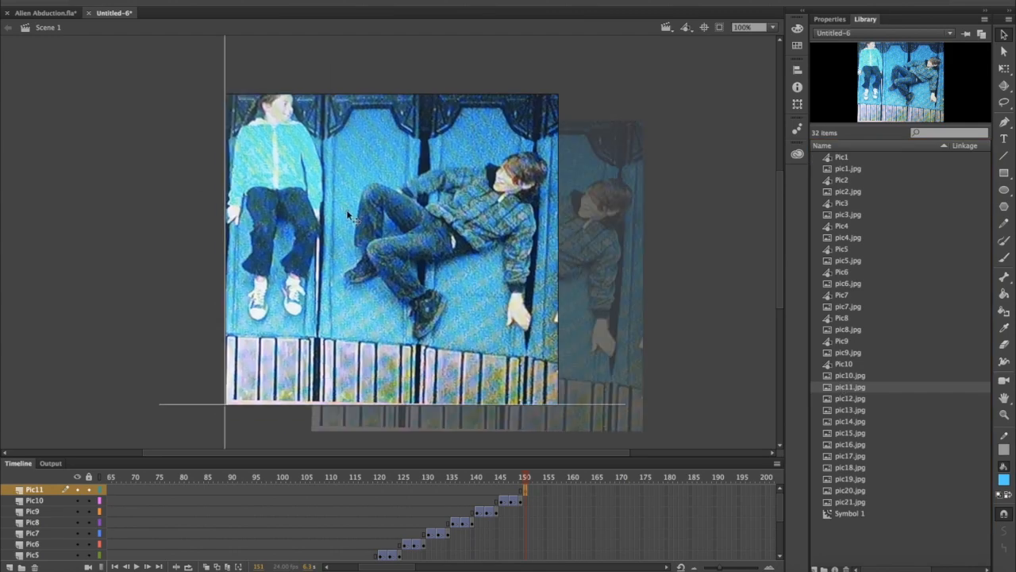
{"action": "key", "text": "F8"}
{"action": "type", "text": "Pic11"}
{"action": "key", "text": "Return"}
Insert a keyframe at frame 155 on the Pic11 layer and apply the Alpha color effect to the Pic11 instance
{"action": "left_click", "coordinate": [544, 490]}
{"action": "key", "text": "F6"}
{"action": "left_click", "coordinate": [916, 161]}
{"action": "left_click", "coordinate": [871, 225]}
{"action": "left_click", "coordinate": [541, 492]}
Add a new layer named Pic12 and select its frame 156
{"action": "left_click", "coordinate": [10, 567]}
{"action": "double_click", "coordinate": [35, 489]}
{"action": "type", "text": "Pic12"}
{"action": "left_click", "coordinate": [549, 489]}
Place pic12.jpg from the library on the stage at frame 156 and convert it to a symbol named Pic12
{"action": "left_click", "coordinate": [864, 19]}
{"action": "left_click_drag", "start_coordinate": [849, 410], "coordinate": [392, 246]}
{"action": "key", "text": "F8"}
{"action": "type", "text": "Pic12"}
{"action": "left_click", "coordinate": [507, 88]}
Insert keyframes at frames 158 and 160 on the Pic12 layer
{"action": "left_click", "coordinate": [559, 490]}
{"action": "key", "text": "F6"}
{"action": "left_click", "coordinate": [568, 490]}
{"action": "key", "text": "F6"}
Apply the Alpha color effect to the Pic12 instance
{"action": "left_click", "coordinate": [829, 19]}
{"action": "left_click", "coordinate": [897, 159]}
{"action": "left_click", "coordinate": [871, 224]}
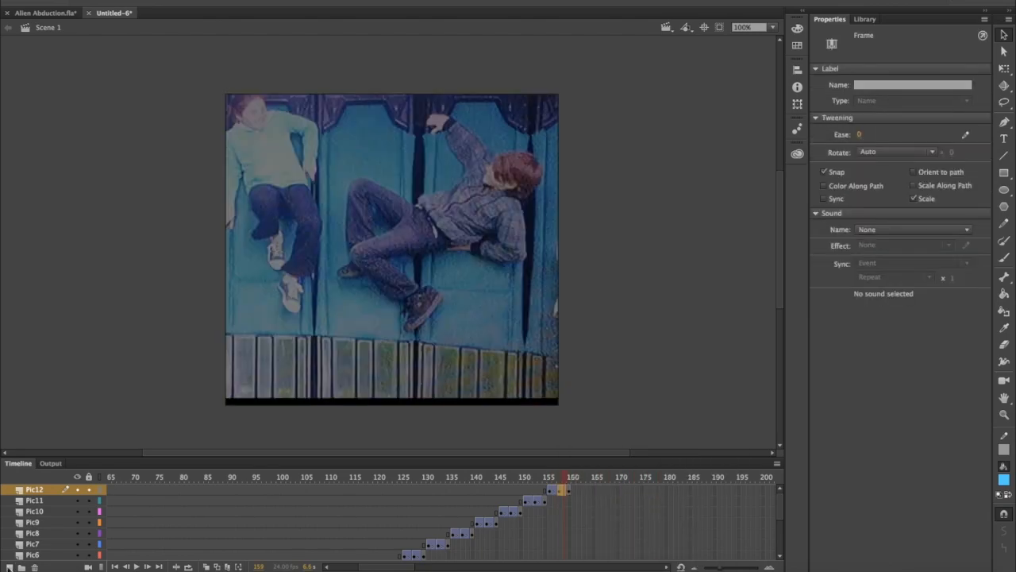
Add a new layer named Pic13 and insert a blank keyframe at frame 161
{"action": "left_click", "coordinate": [9, 566]}
{"action": "double_click", "coordinate": [35, 489]}
{"action": "type", "text": "Pic13"}
{"action": "right_click", "coordinate": [572, 490]}
{"action": "left_click", "coordinate": [617, 350]}
Place pic13.jpg from the library on the stage at frame 161 and convert it to a symbol
{"action": "left_click", "coordinate": [865, 19]}
{"action": "left_click_drag", "start_coordinate": [849, 432], "coordinate": [407, 246]}
{"action": "left_click", "coordinate": [219, 3]}
Insert keyframes at frames 163 and 165 on the Pic13 layer
{"action": "left_click", "coordinate": [583, 490]}
{"action": "key", "text": "F6"}
{"action": "left_click", "coordinate": [592, 490]}
{"action": "key", "text": "F6"}
{"action": "left_click", "coordinate": [830, 19]}
Add a new layer above Pic13 and name it Pic14
{"action": "left_click", "coordinate": [9, 566]}
{"action": "double_click", "coordinate": [35, 490]}
{"action": "type", "text": "Pic1"}
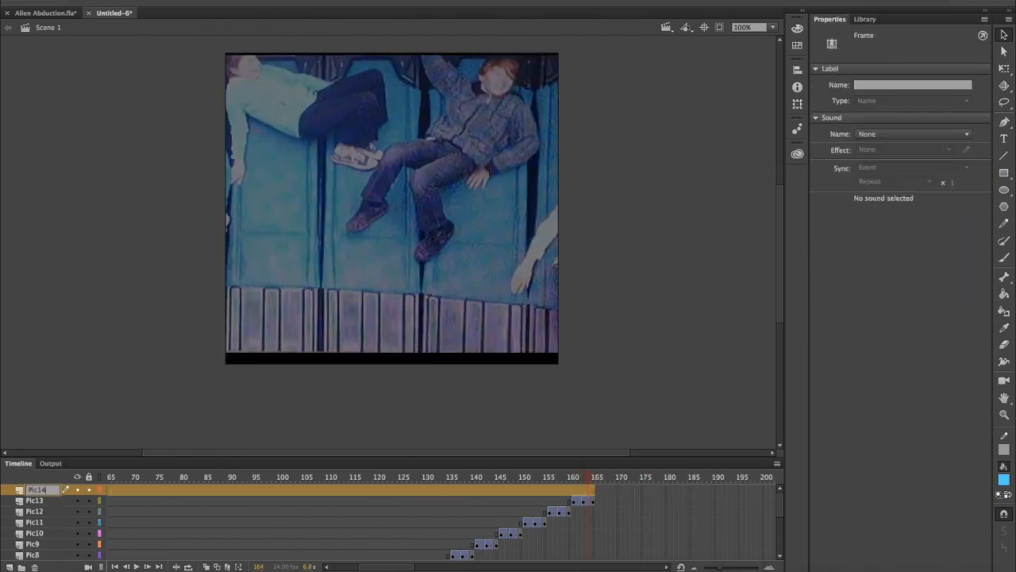
{"action": "type", "text": "4"}
Place pic14.jpg from the library on the stage at frame 166 and convert it to a graphic symbol named Pic14
{"action": "left_click", "coordinate": [865, 19]}
{"action": "left_click_drag", "start_coordinate": [849, 432], "coordinate": [502, 269]}
{"action": "left_click_drag", "start_coordinate": [549, 352], "coordinate": [440, 287]}
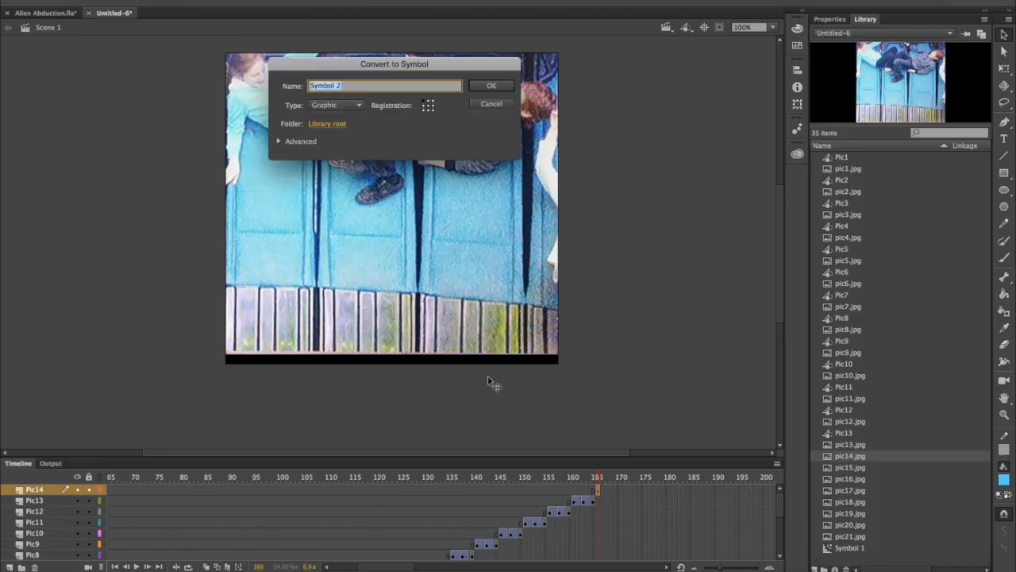
{"action": "type", "text": "Pic14"}
{"action": "left_click", "coordinate": [503, 84]}
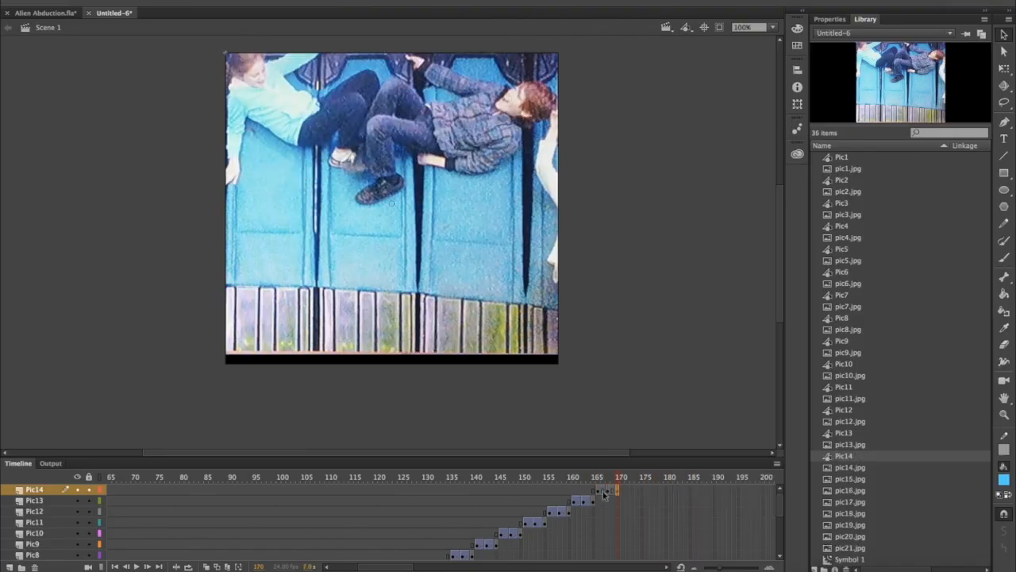
Create a classic tween between the first two keyframes of the Pic14 layer
{"action": "right_click", "coordinate": [601, 489]}
{"action": "left_click", "coordinate": [635, 278]}
Add a new layer named Pic15 and select its frame 171
{"action": "left_click", "coordinate": [9, 567]}
{"action": "double_click", "coordinate": [36, 489]}
{"action": "type", "text": "Pic15"}
{"action": "left_click", "coordinate": [623, 489]}
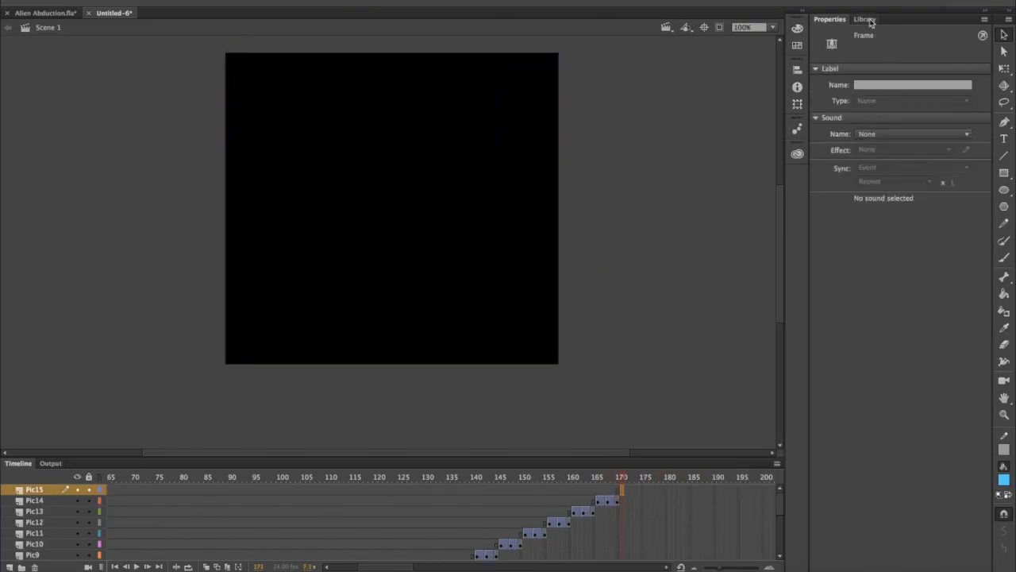
Place pic15.jpg from the library on the stage at frame 171 and convert it to a symbol named Pic15
{"action": "left_click", "coordinate": [865, 19]}
{"action": "left_click_drag", "start_coordinate": [849, 479], "coordinate": [449, 215]}
{"action": "left_click", "coordinate": [255, 8]}
{"action": "type", "text": "Pic15"}
{"action": "left_click", "coordinate": [503, 84]}
Insert keyframes at frames 173 and 175 on the Pic15 layer
{"action": "right_click", "coordinate": [631, 489]}
{"action": "left_click", "coordinate": [671, 310]}
{"action": "left_click", "coordinate": [641, 489]}
{"action": "key", "text": "F6"}
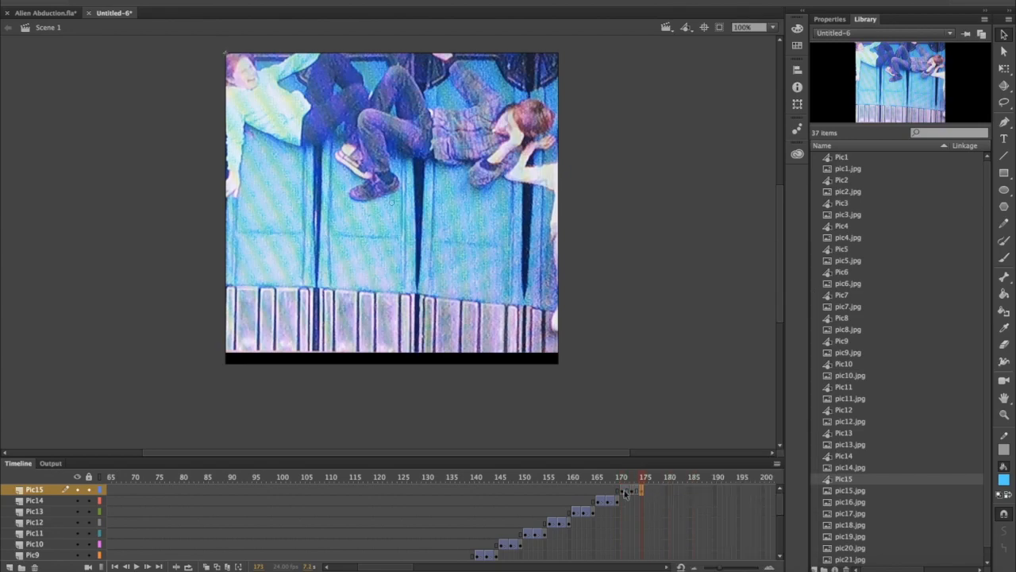
Create a classic tween between frames 173 and 175 on the Pic15 layer
{"action": "left_click", "coordinate": [829, 19]}
{"action": "right_click", "coordinate": [635, 489]}
{"action": "left_click", "coordinate": [680, 278]}
Add a new layer named Pic16 and place pic16.jpg from the library on the stage at frame 176
{"action": "left_click", "coordinate": [10, 567]}
{"action": "type", "text": "Pic16"}
{"action": "left_click", "coordinate": [864, 19]}
{"action": "left_click_drag", "start_coordinate": [849, 501], "coordinate": [460, 290]}
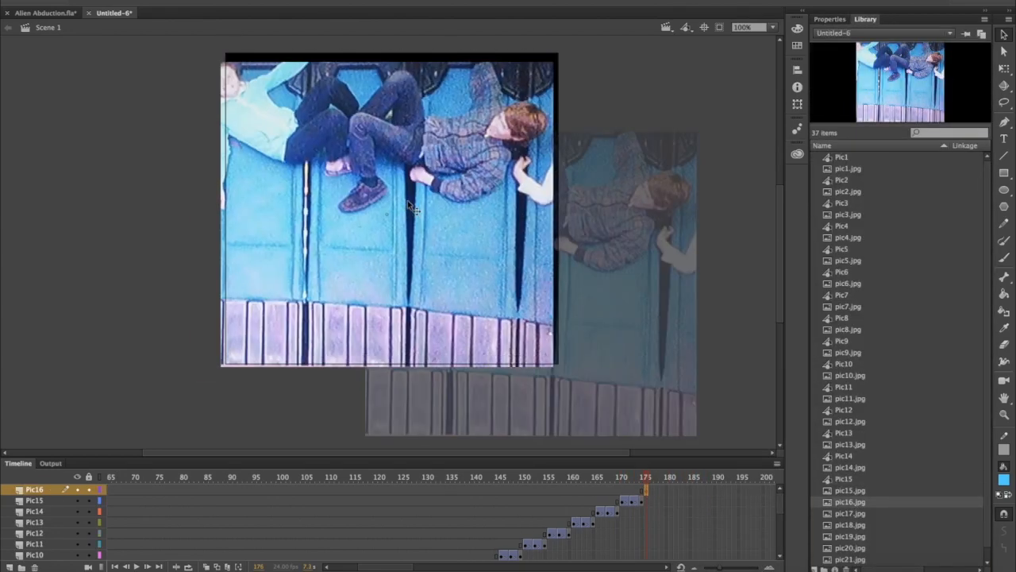
Convert the placed pic16.jpg picture to a symbol named Pic16
{"action": "key", "text": "F8"}
{"action": "type", "text": "Pic16"}
{"action": "left_click", "coordinate": [492, 85]}
Insert a keyframe at frame 180 on the Pic16 layer and create a classic tween between its keyframes
{"action": "left_click", "coordinate": [665, 489]}
{"action": "key", "text": "F6"}
{"action": "left_click", "coordinate": [829, 19]}
{"action": "right_click", "coordinate": [655, 489]}
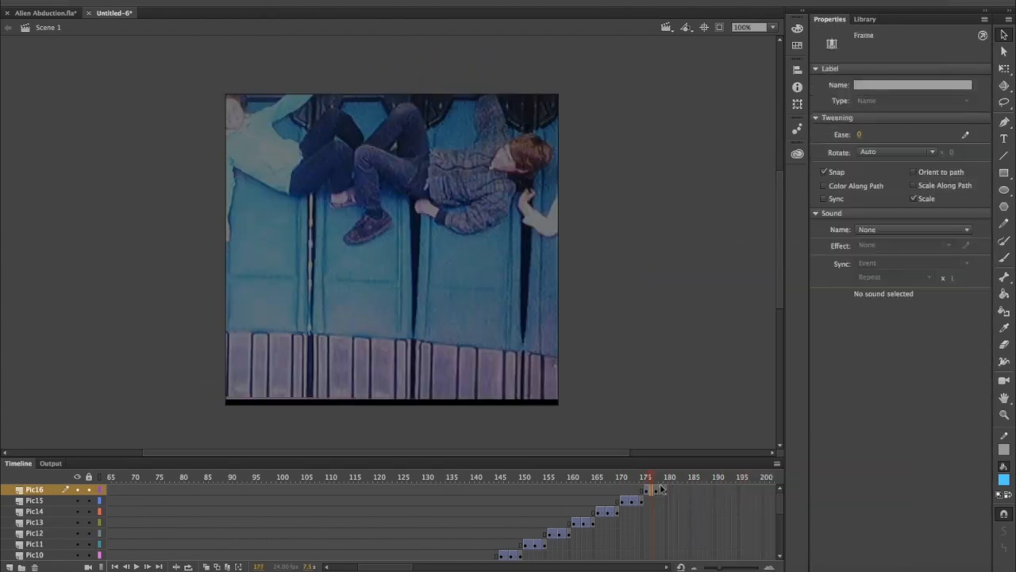
Add a new layer named Pic17 and insert a blank keyframe at frame 181
{"action": "left_click", "coordinate": [9, 567]}
{"action": "type", "text": "Pic17"}
{"action": "right_click", "coordinate": [669, 489]}
{"action": "left_click", "coordinate": [718, 350]}
Place pic17.jpg from the library on the stage at frame 181 and convert it to a symbol named Pic17
{"action": "left_click", "coordinate": [865, 19]}
{"action": "left_click_drag", "start_coordinate": [850, 526], "coordinate": [392, 253]}
{"action": "key", "text": "F8"}
{"action": "type", "text": "Pic17"}
{"action": "left_click", "coordinate": [492, 85]}
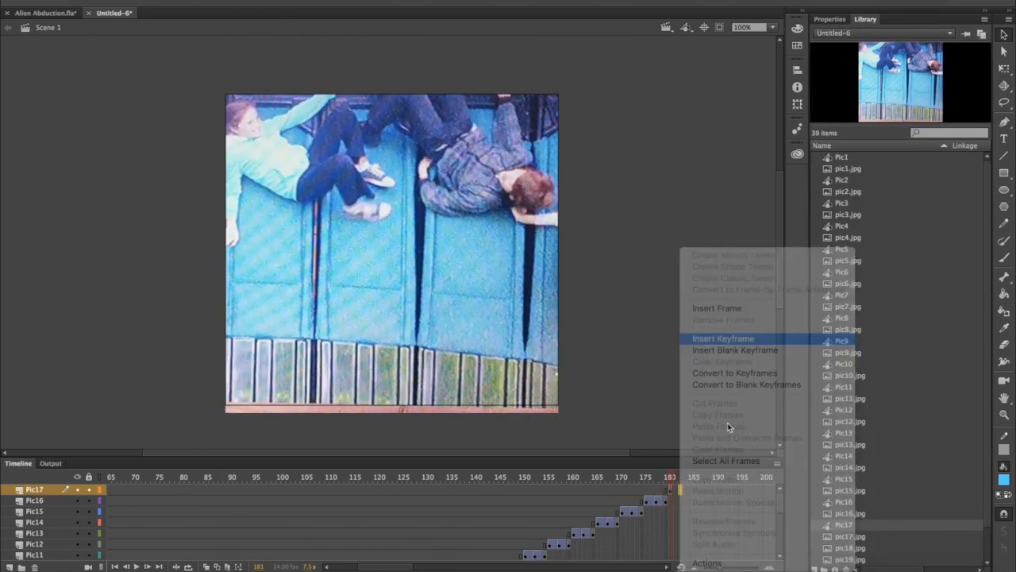
Apply the Alpha color effect to the Pic17 instance and create a classic tween between its keyframes
{"action": "left_click", "coordinate": [878, 224]}
{"action": "right_click", "coordinate": [675, 490]}
{"action": "left_click", "coordinate": [732, 278]}
Add a new layer named Pic18 and place pic18.jpg on the stage at frame 186, aligned with the stage edges
{"action": "left_click", "coordinate": [9, 567]}
{"action": "type", "text": "Pic18"}
{"action": "left_click", "coordinate": [865, 19]}
{"action": "left_click_drag", "start_coordinate": [850, 548], "coordinate": [506, 273]}
{"action": "left_click_drag", "start_coordinate": [506, 272], "coordinate": [399, 229]}
Convert the placed pic18.jpg picture to a symbol named Pic18
{"action": "key", "text": "F8"}
{"action": "type", "text": "Pic18"}
{"action": "left_click", "coordinate": [492, 85]}
Insert a keyframe at frame 188 on the Pic18 layer and create a classic tween between its keyframes
{"action": "left_click", "coordinate": [704, 489]}
{"action": "key", "text": "F6"}
{"action": "left_click", "coordinate": [830, 19]}
{"action": "right_click", "coordinate": [698, 489]}
Add a new layer named Pic19 and insert a blank keyframe at frame 191
{"action": "left_click", "coordinate": [9, 567]}
{"action": "double_click", "coordinate": [35, 489]}
{"action": "type", "text": "Pic19"}
{"action": "right_click", "coordinate": [716, 489]}
Place pic19.jpg from the library on the stage at frame 191 and convert it to a graphic symbol named Pic19
{"action": "left_click_drag", "start_coordinate": [855, 526], "coordinate": [391, 246]}
{"action": "key", "text": "F8"}
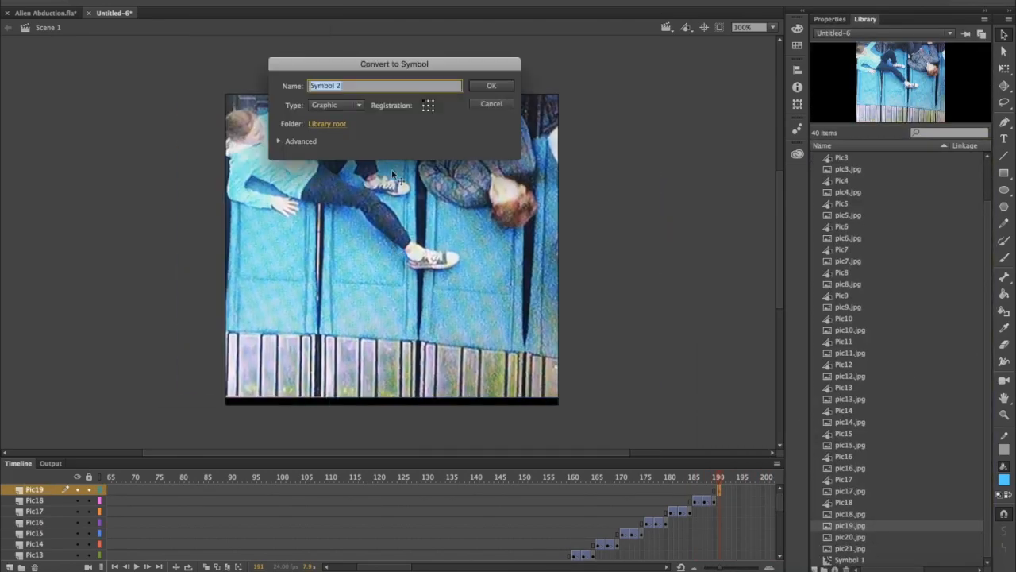
{"action": "type", "text": "Pic19"}
{"action": "key", "text": "Return"}
Insert a keyframe at frame 193 on the Pic19 layer and create a classic tween between frames 193 and 195
{"action": "right_click", "coordinate": [729, 489]}
{"action": "left_click", "coordinate": [766, 325]}
{"action": "left_click", "coordinate": [829, 19]}
{"action": "left_click", "coordinate": [391, 246]}
{"action": "right_click", "coordinate": [731, 491]}
{"action": "left_click", "coordinate": [782, 279]}
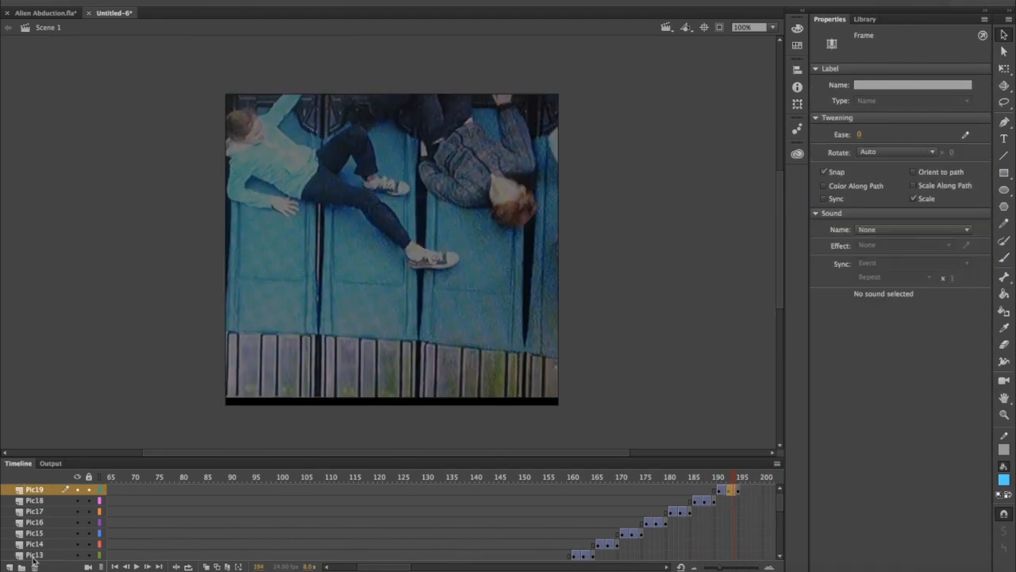
Add a new layer named Pic20 and insert a blank keyframe at frame 196
{"action": "left_click", "coordinate": [9, 566]}
{"action": "double_click", "coordinate": [34, 489]}
{"action": "type", "text": "Pic20"}
{"action": "right_click", "coordinate": [742, 489]}
{"action": "left_click", "coordinate": [794, 350]}
Place pic20.jpg on the stage at frame 196 as a symbol named Pic20 and insert a keyframe at frame 200
{"action": "left_click_drag", "start_coordinate": [850, 548], "coordinate": [392, 249]}
{"action": "left_click", "coordinate": [761, 489]}
{"action": "key", "text": "F6"}
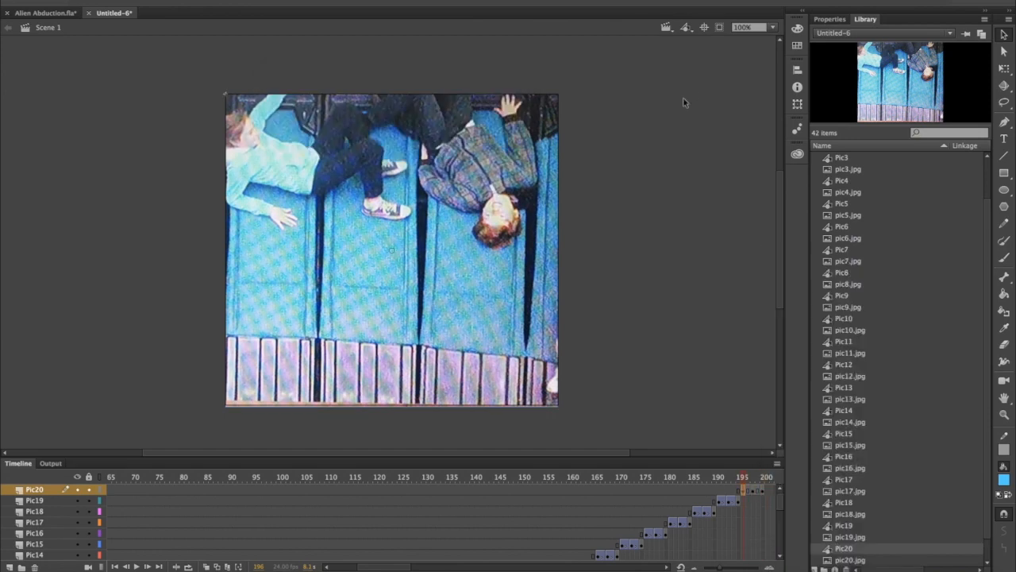
Apply the Alpha color effect to the Pic20 instance and create classic tweens between frames 196, 198 and 200
{"action": "left_click", "coordinate": [829, 20]}
{"action": "left_click", "coordinate": [878, 162]}
{"action": "right_click", "coordinate": [747, 489]}
{"action": "left_click", "coordinate": [794, 278]}
{"action": "right_click", "coordinate": [758, 489]}
{"action": "left_click", "coordinate": [837, 277]}
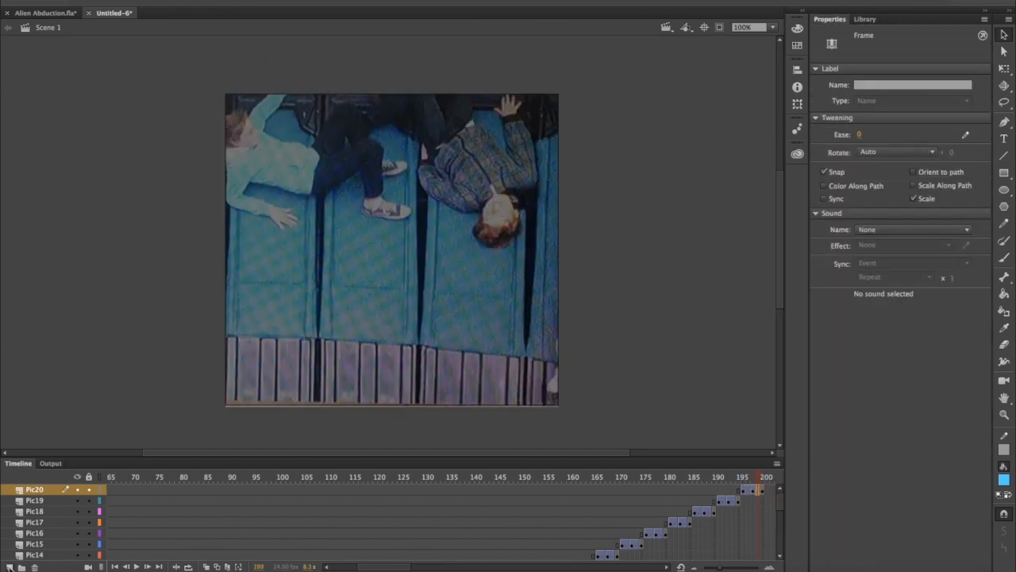
Add another new layer at the top of the layer stack and name it Pic20
{"action": "left_click", "coordinate": [9, 566]}
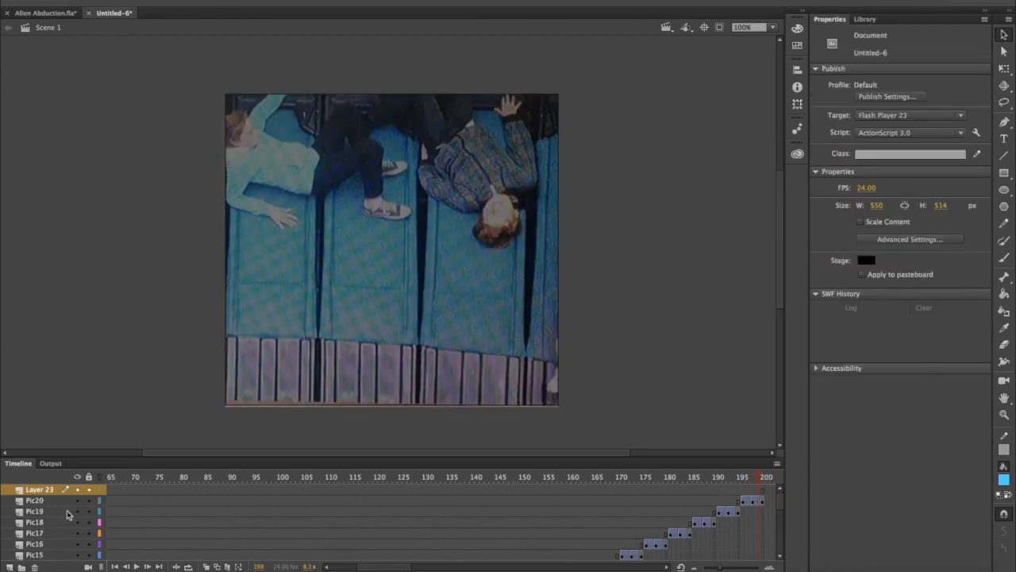
{"action": "double_click", "coordinate": [42, 490]}
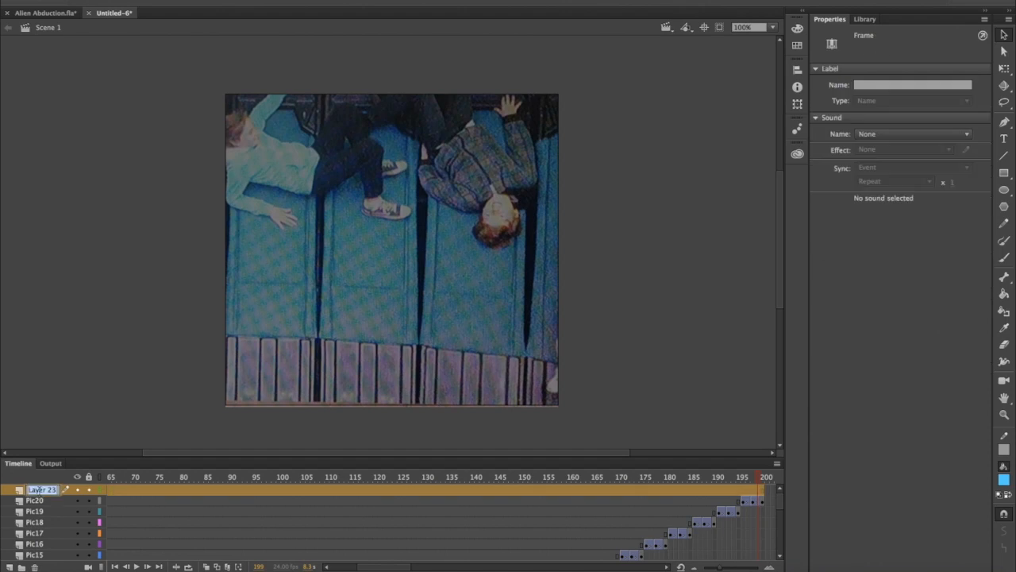
{"action": "type", "text": "F"}
Insert a keyframe at frame 201 on the topmost layer
{"action": "left_click_drag", "start_coordinate": [405, 567], "coordinate": [433, 565]}
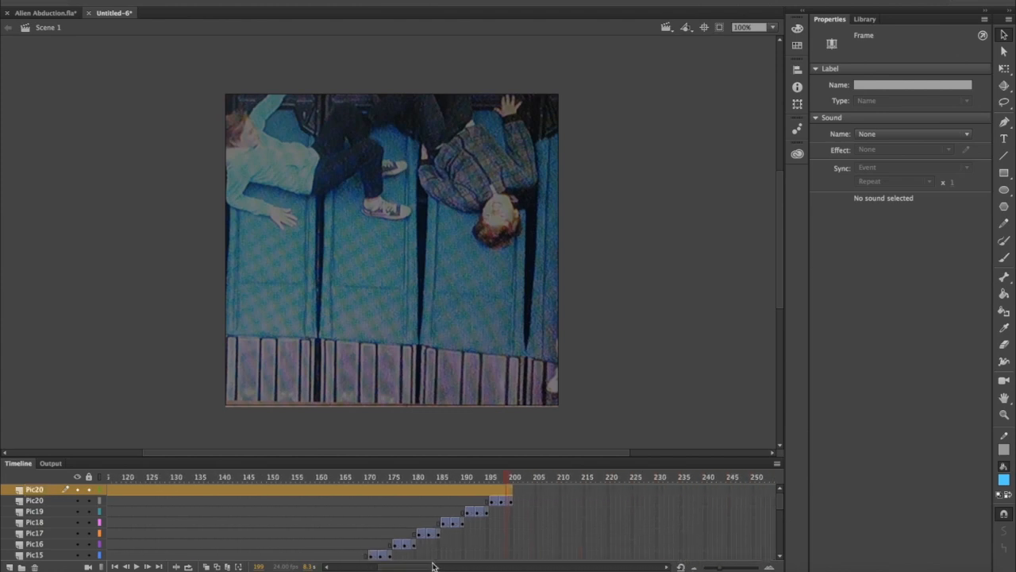
{"action": "left_click", "coordinate": [515, 492]}
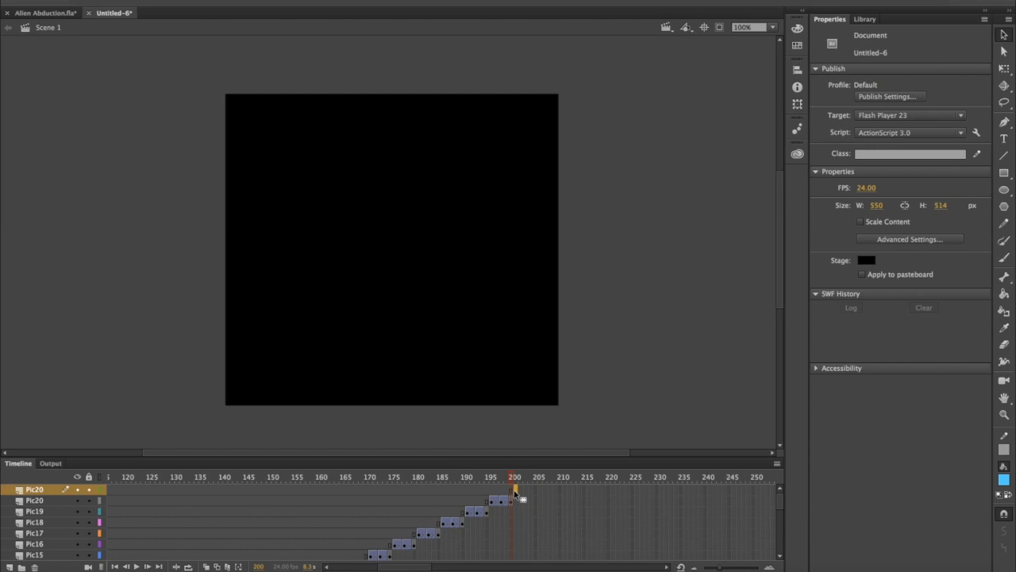
{"action": "right_click", "coordinate": [514, 494]}
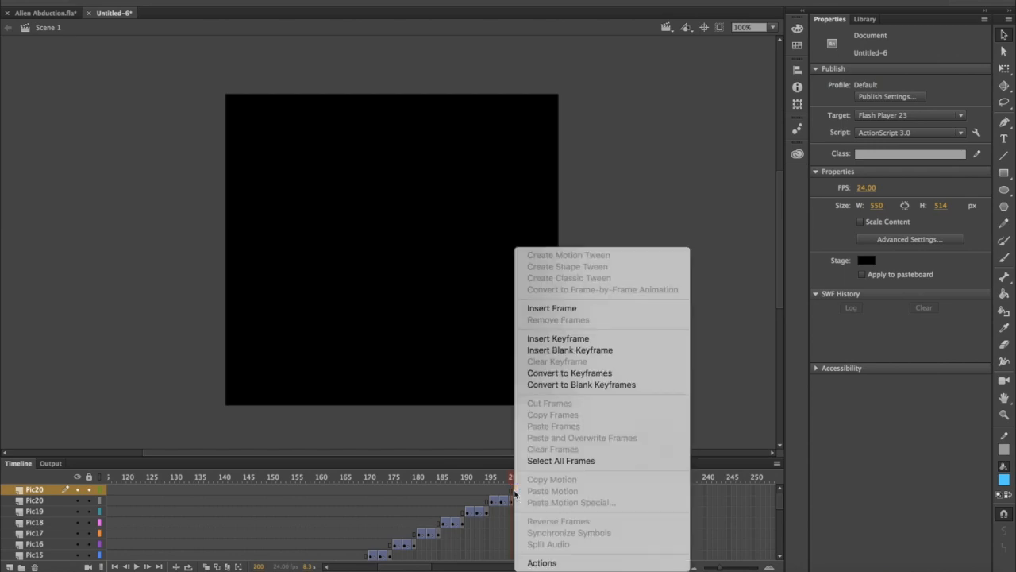
{"action": "left_click", "coordinate": [559, 342]}
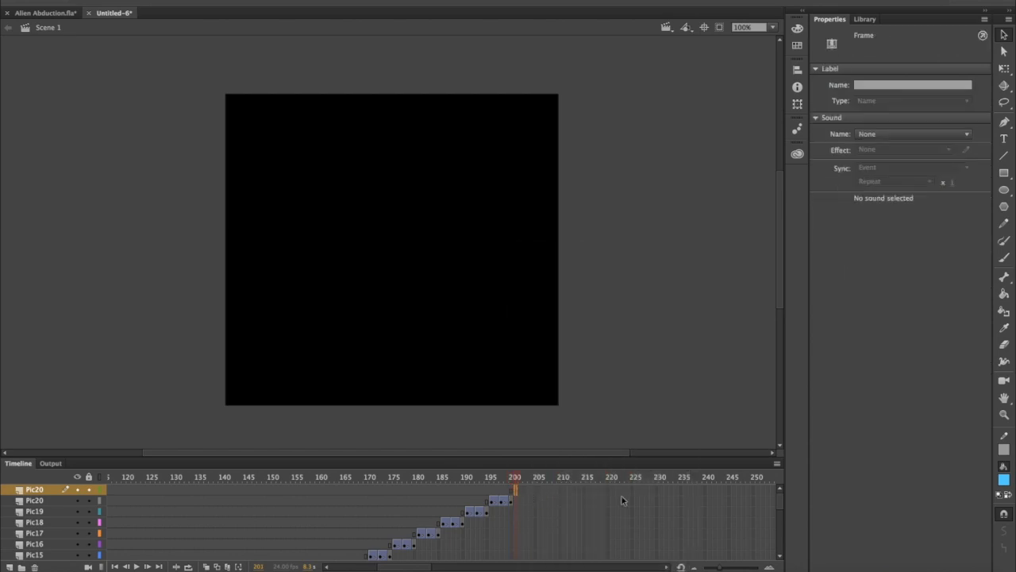
Place pic21.jpg from the library on the stage at frame 201, aligned with the stage edges
{"action": "left_click", "coordinate": [865, 21]}
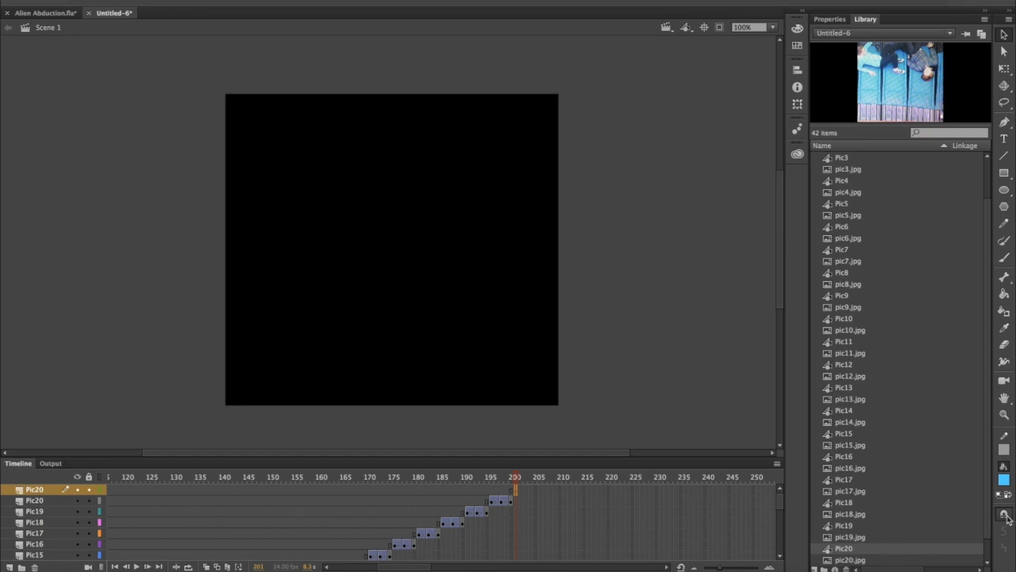
{"action": "scroll", "coordinate": [865, 548], "scroll_direction": "down", "scroll_amount": 1}
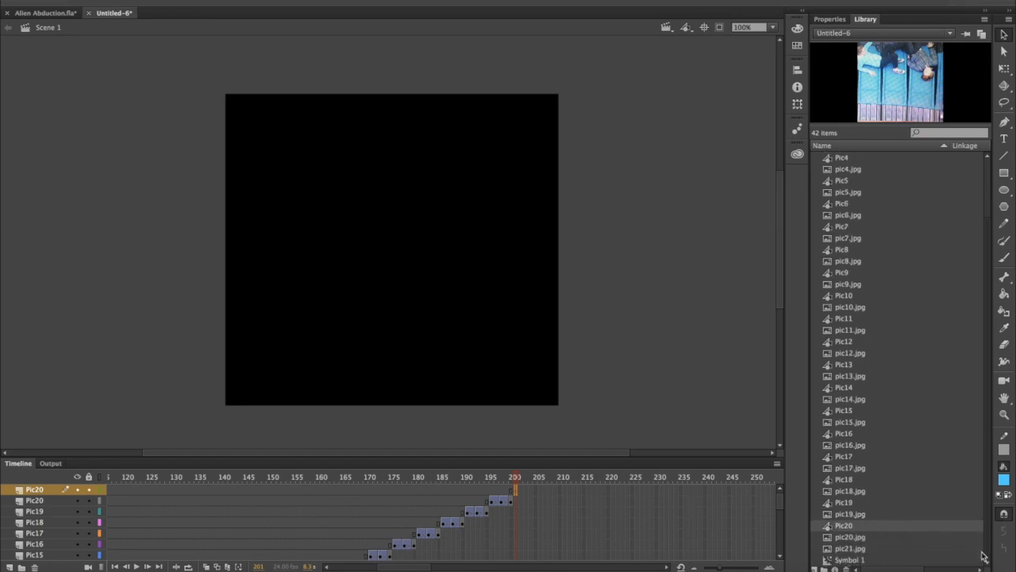
{"action": "left_click", "coordinate": [842, 549]}
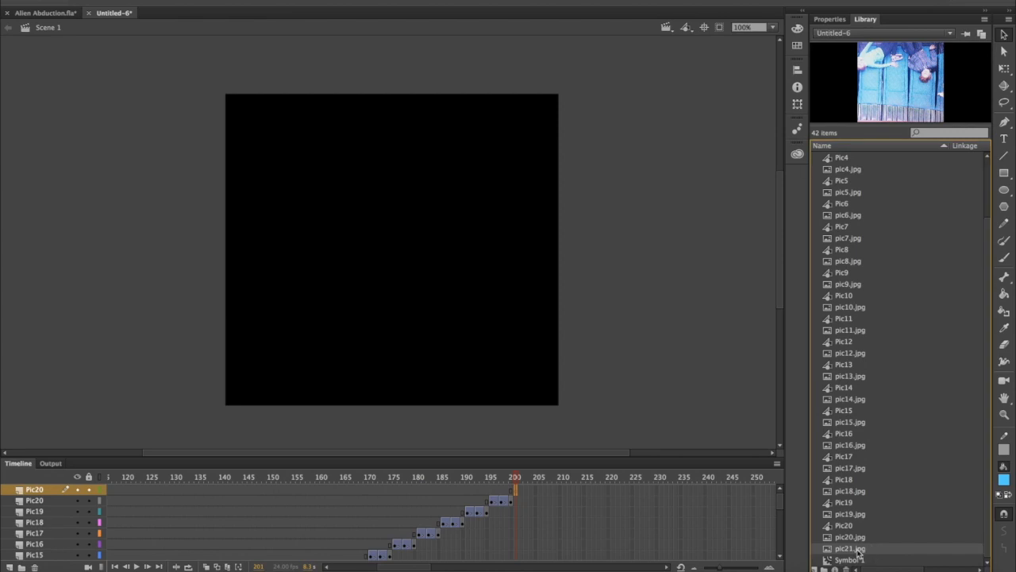
{"action": "left_click_drag", "start_coordinate": [854, 551], "coordinate": [410, 243]}
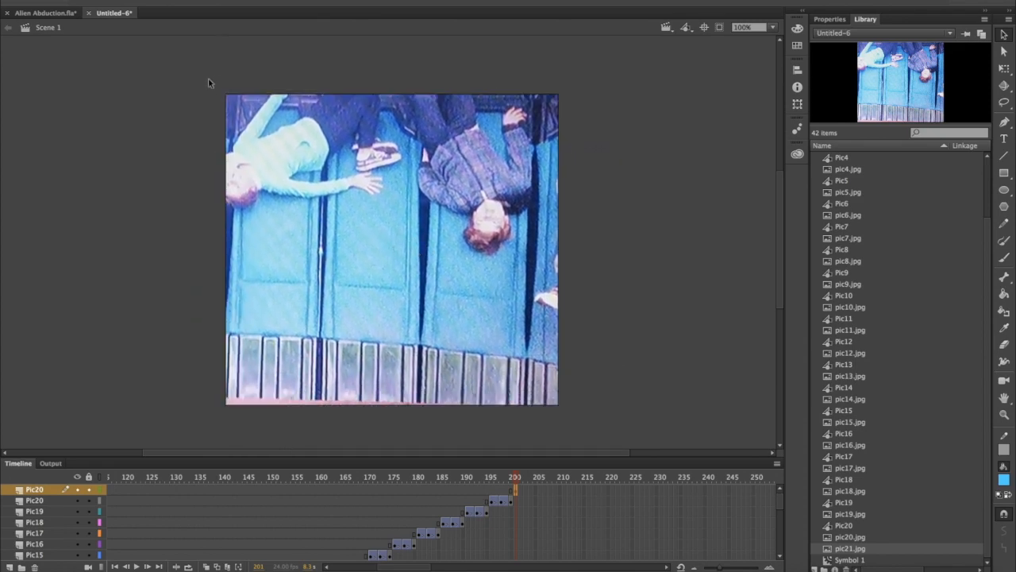
Convert the placed pic21.jpg picture to a graphic symbol named Pic21
{"action": "left_click", "coordinate": [222, 2]}
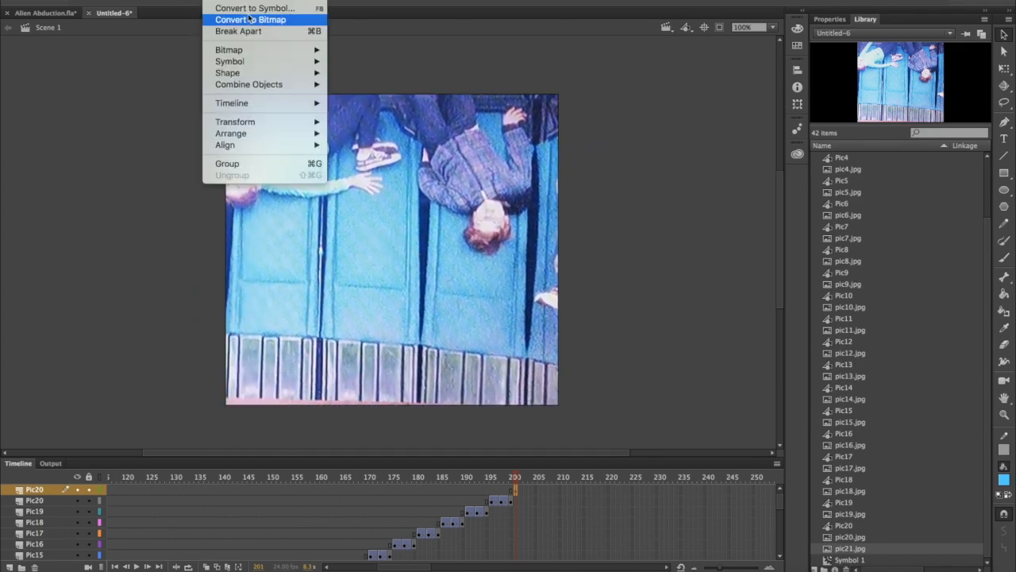
{"action": "left_click", "coordinate": [251, 9]}
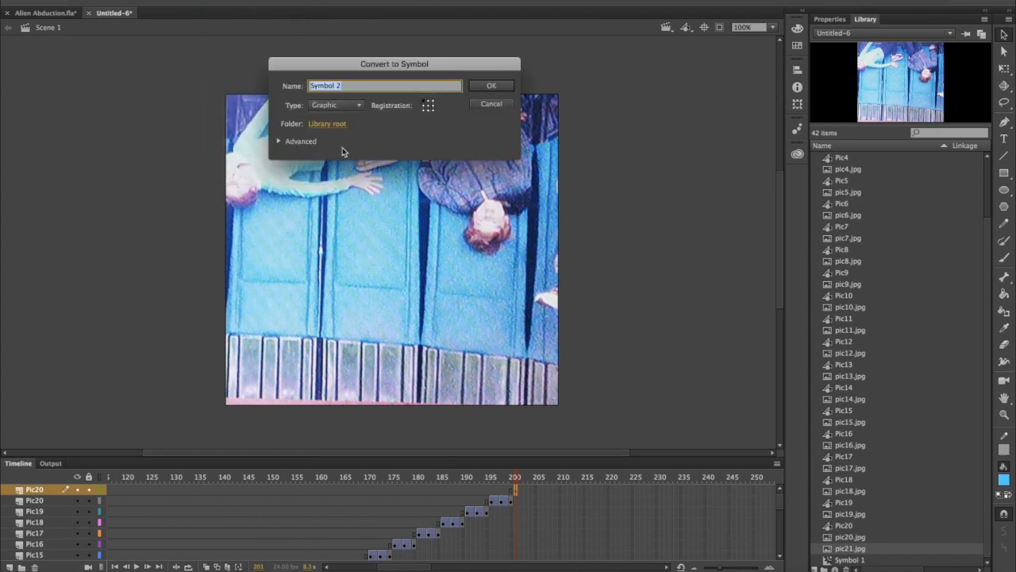
{"action": "type", "text": "Pic21"}
{"action": "left_click", "coordinate": [489, 85]}
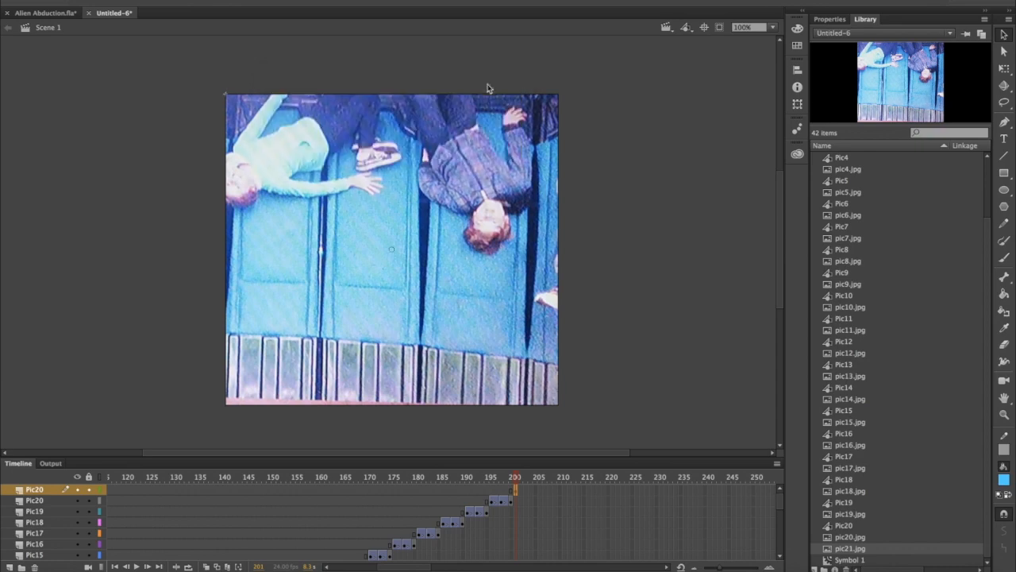
Insert keyframes at frames 203 and 205 on the topmost layer
{"action": "left_click", "coordinate": [526, 492]}
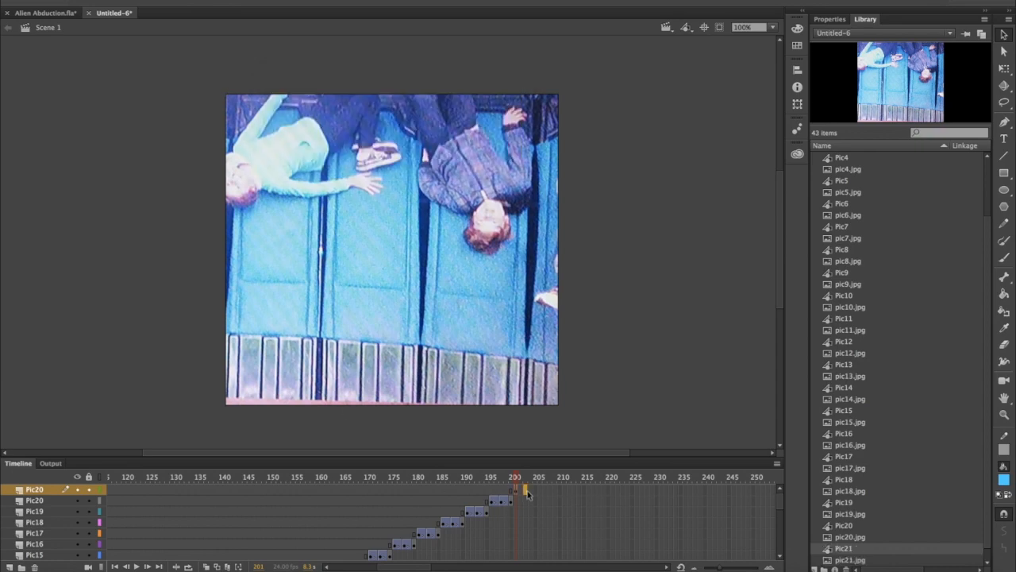
{"action": "right_click", "coordinate": [528, 494]}
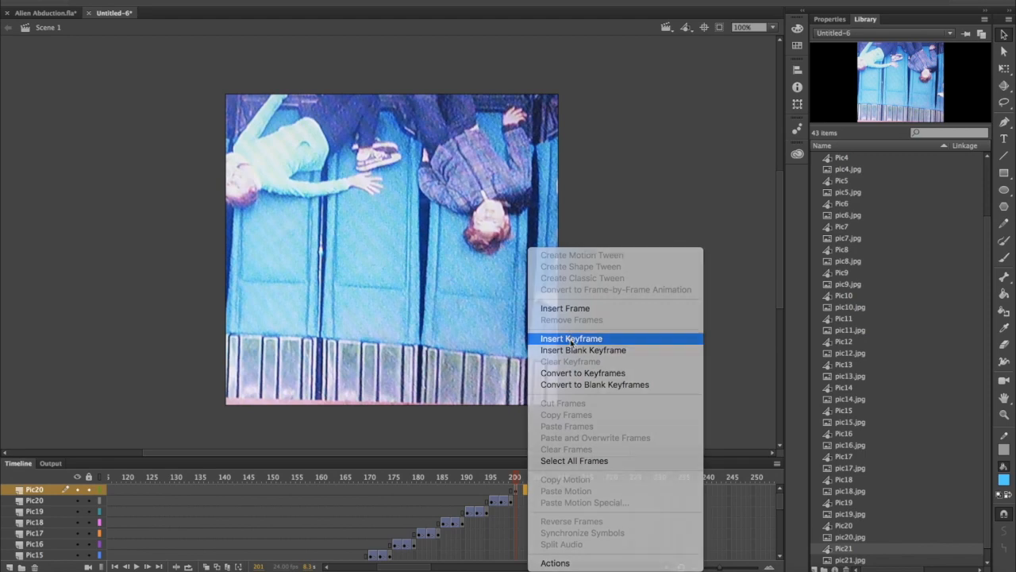
{"action": "left_click", "coordinate": [571, 339]}
{"action": "left_click", "coordinate": [536, 492]}
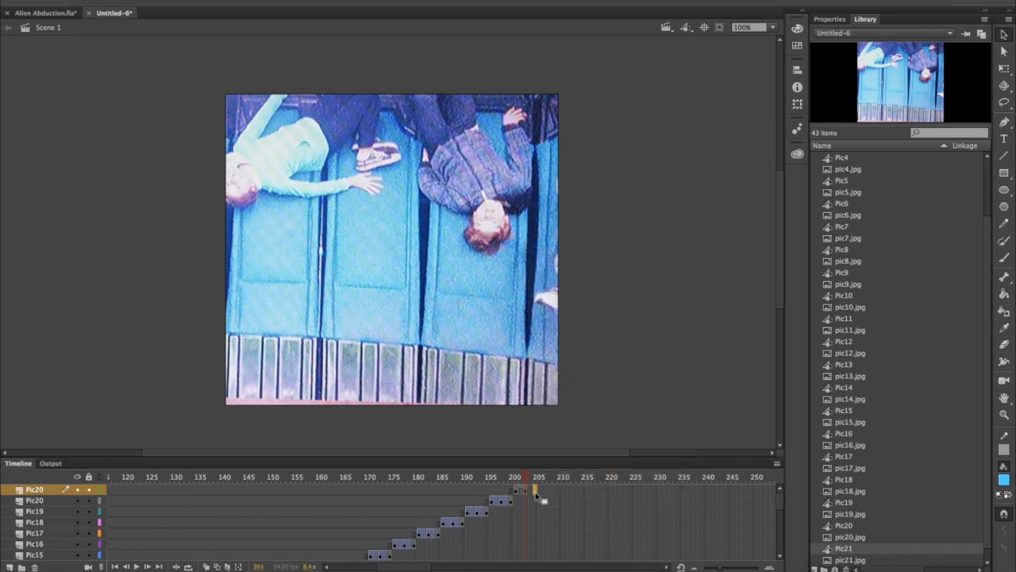
{"action": "right_click", "coordinate": [536, 493]}
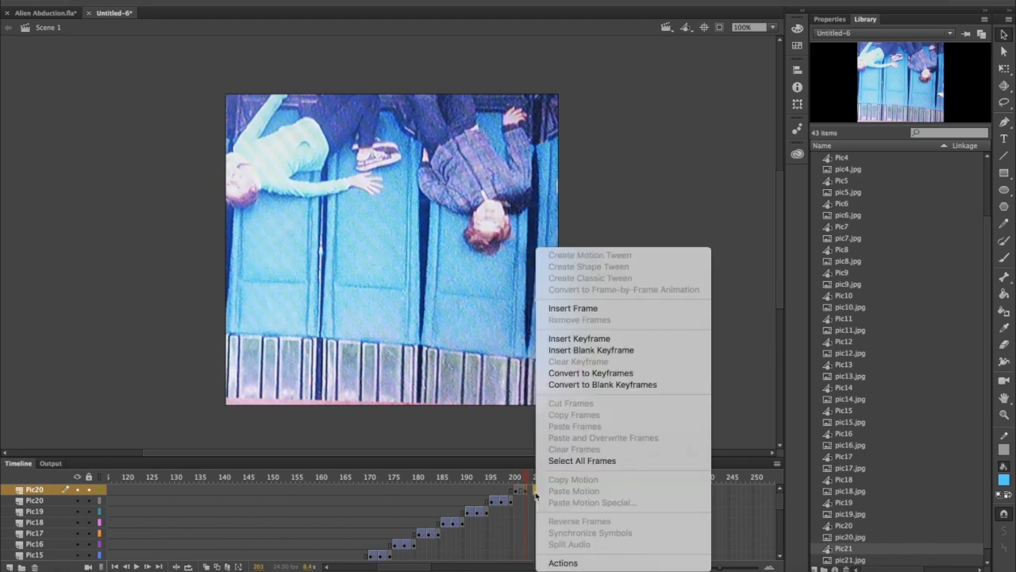
{"action": "left_click", "coordinate": [593, 338]}
Apply the Alpha color effect at 0% to the Pic21 instance at frame 201
{"action": "left_click", "coordinate": [518, 494]}
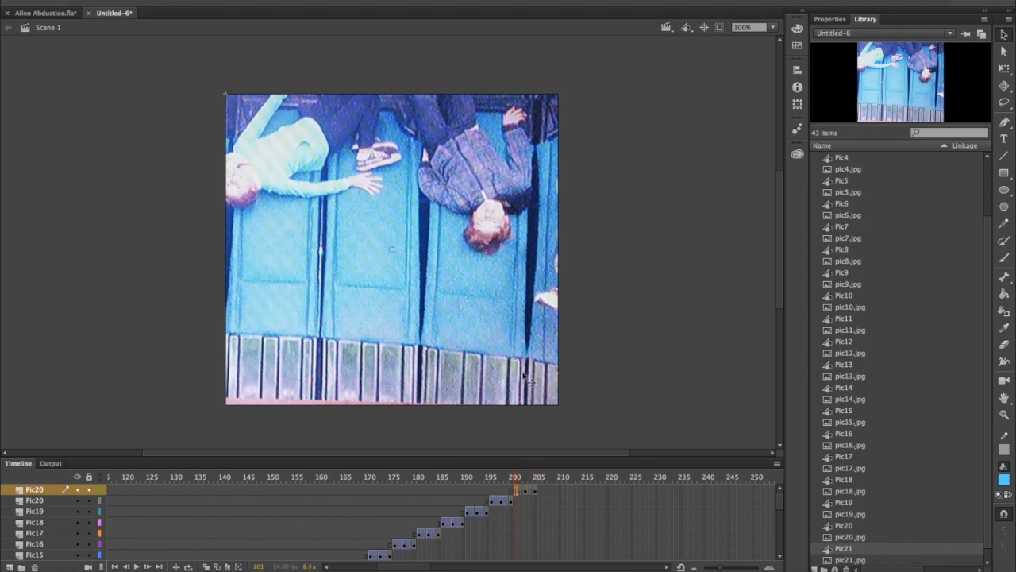
{"action": "left_click", "coordinate": [831, 19]}
{"action": "left_click", "coordinate": [886, 159]}
{"action": "left_click", "coordinate": [890, 227]}
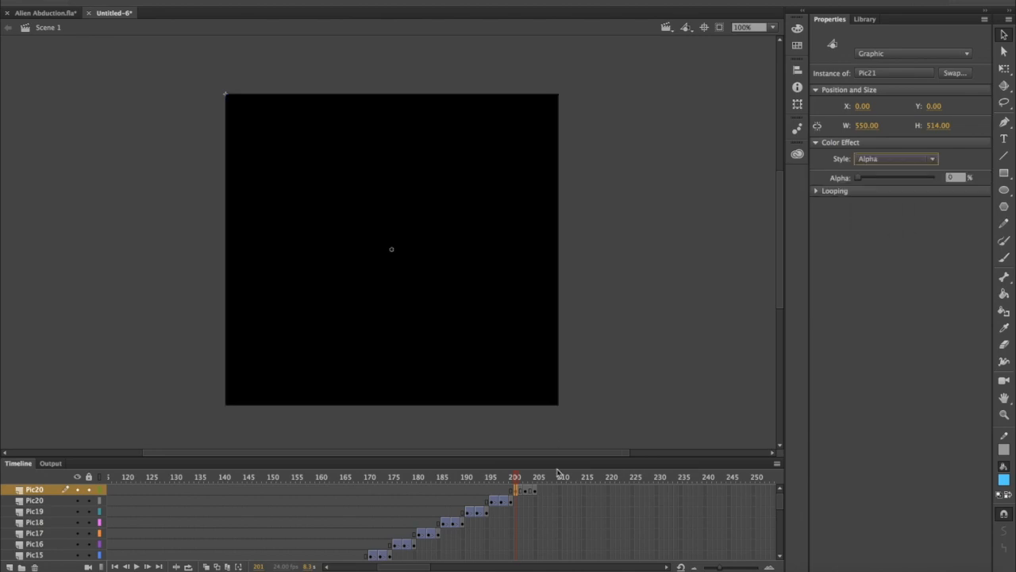
Apply the Alpha color effect at 0% to the Pic21 instance at frame 205
{"action": "left_click", "coordinate": [535, 491]}
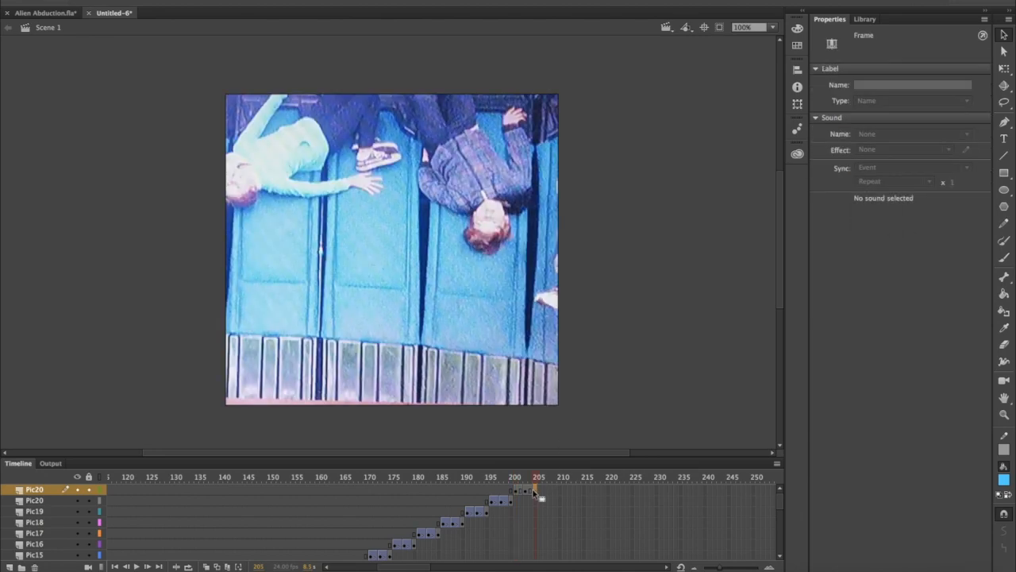
{"action": "left_click", "coordinate": [529, 310]}
{"action": "left_click", "coordinate": [886, 159]}
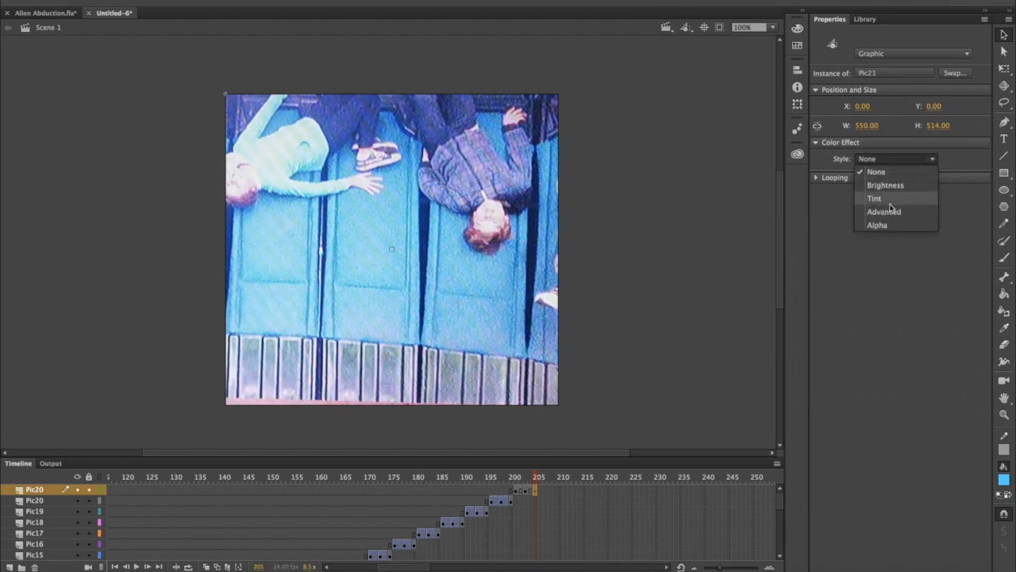
{"action": "left_click", "coordinate": [895, 224]}
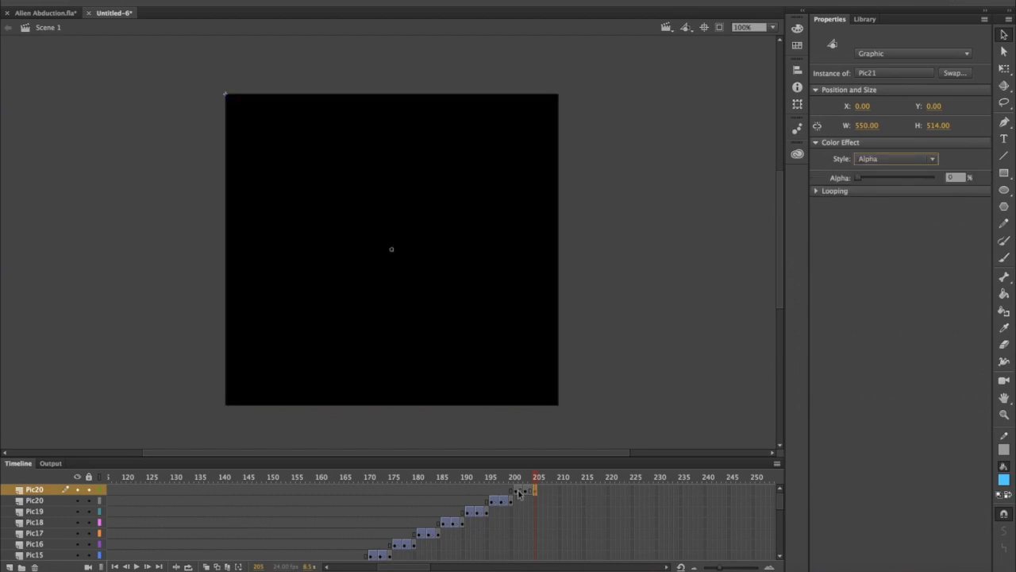
Create classic tweens between frames 201 and 203 and between frames 203 and 205 on the topmost layer
{"action": "left_click", "coordinate": [518, 490]}
{"action": "right_click", "coordinate": [518, 490]}
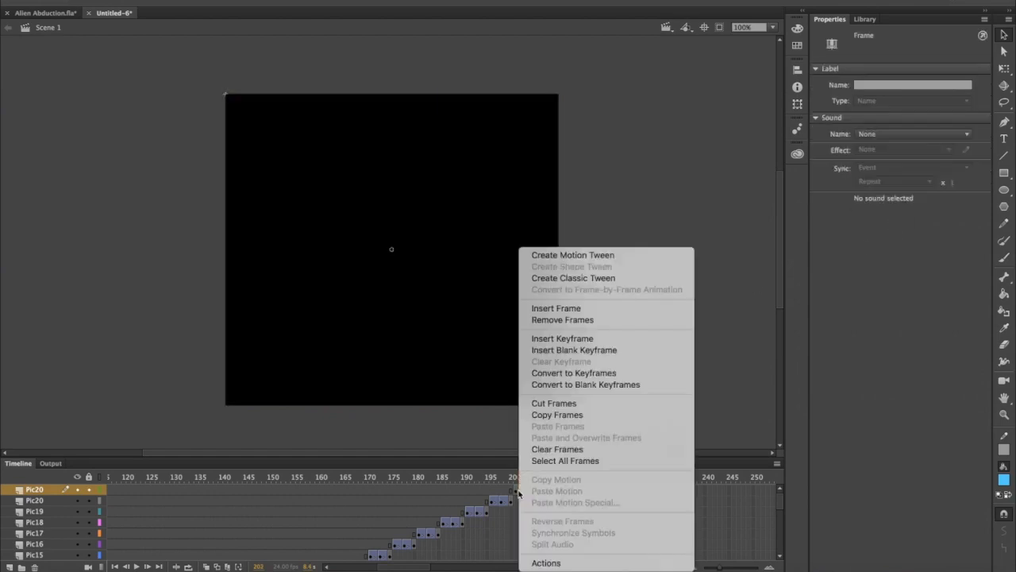
{"action": "left_click", "coordinate": [570, 278]}
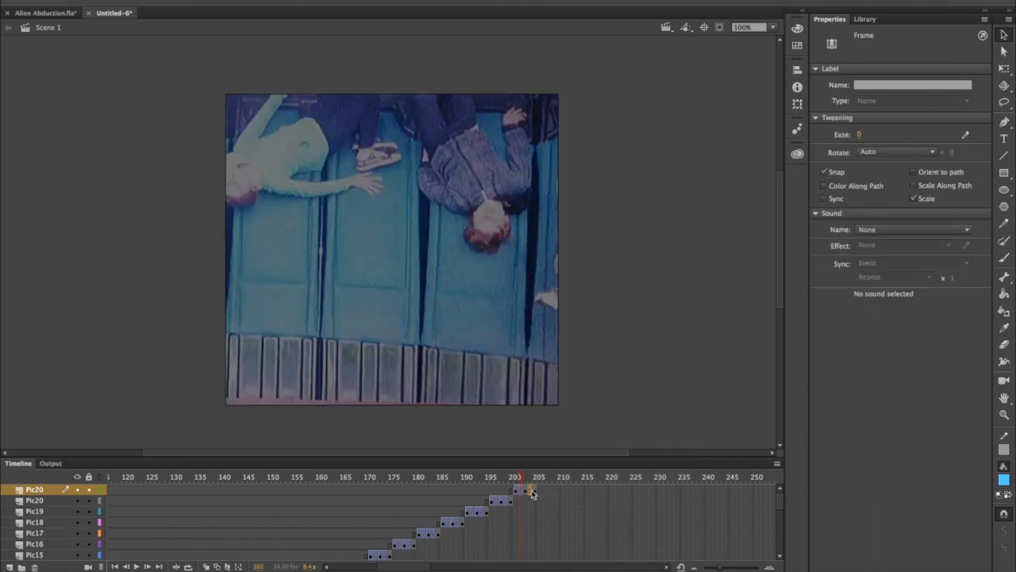
{"action": "left_click", "coordinate": [531, 490]}
{"action": "right_click", "coordinate": [531, 492]}
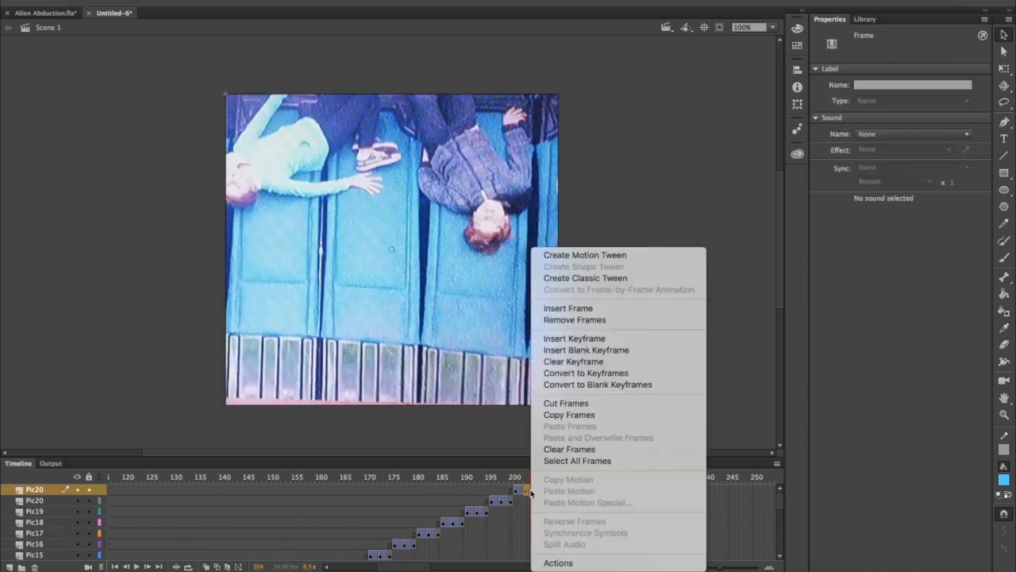
{"action": "left_click", "coordinate": [600, 278]}
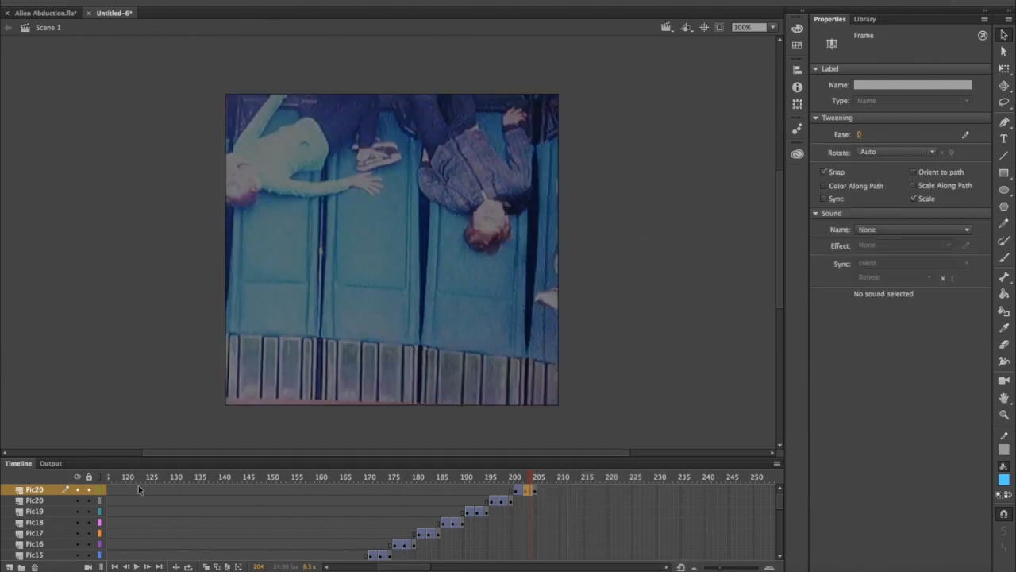
Rename the topmost layer as Pic21
{"action": "double_click", "coordinate": [36, 490]}
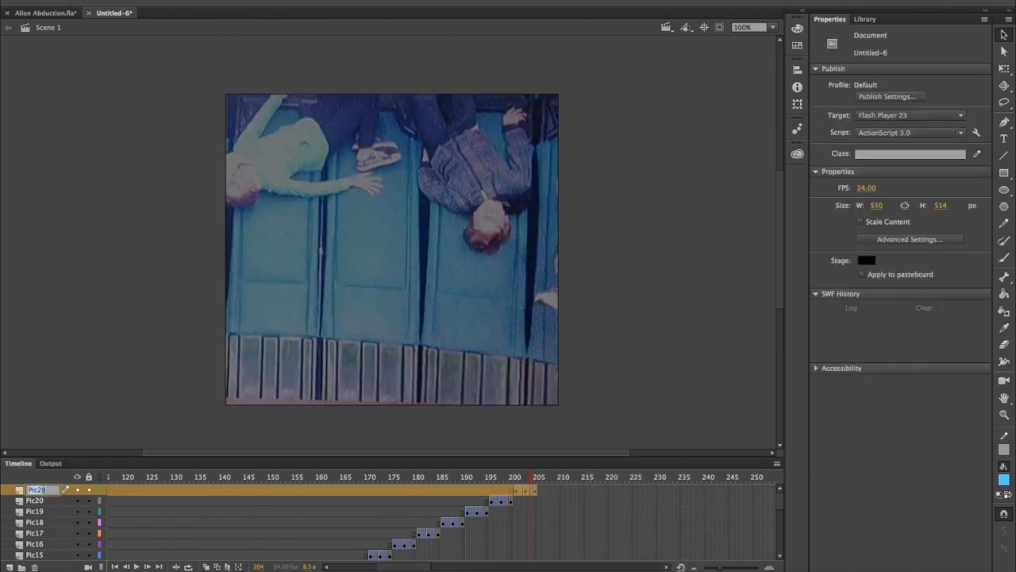
{"action": "left_click", "coordinate": [44, 490]}
{"action": "left_click", "coordinate": [647, 322]}
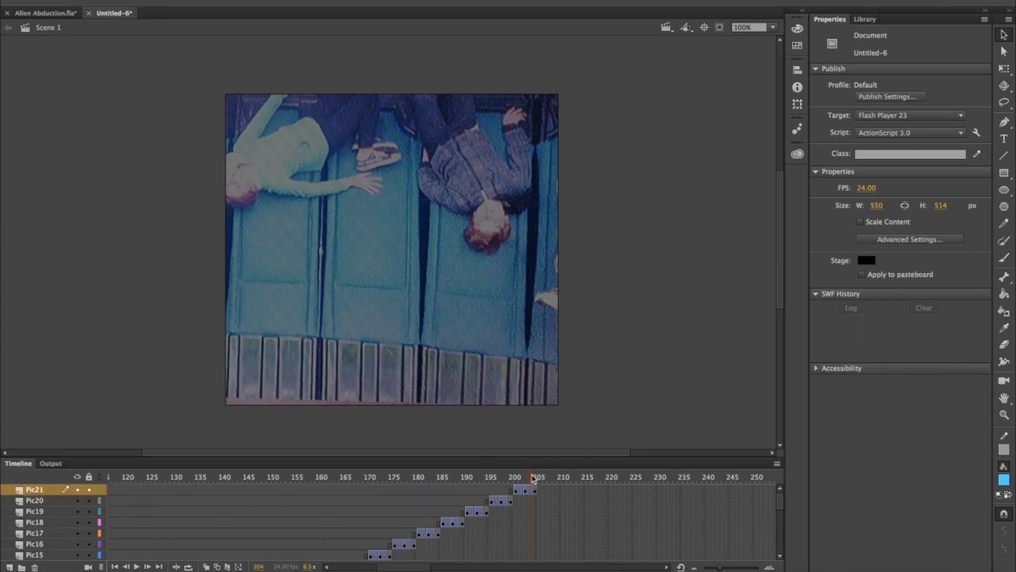
Scrub back through the picture fades to frame 117 and test the movie to preview the whole animation
{"action": "left_click_drag", "start_coordinate": [533, 479], "coordinate": [110, 405]}
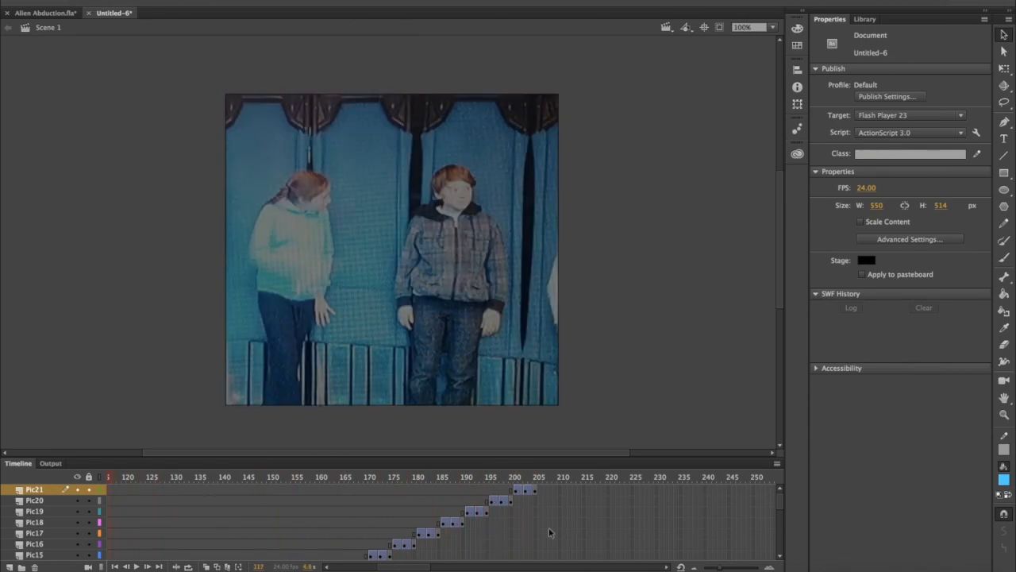
{"action": "left_click_drag", "start_coordinate": [410, 566], "coordinate": [337, 565]}
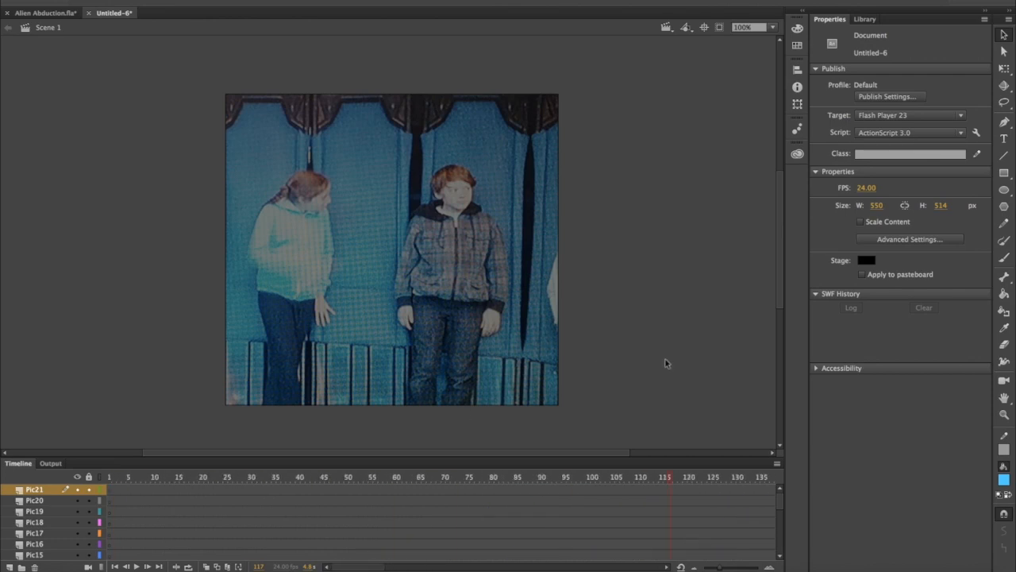
{"action": "key", "text": "super+Return"}
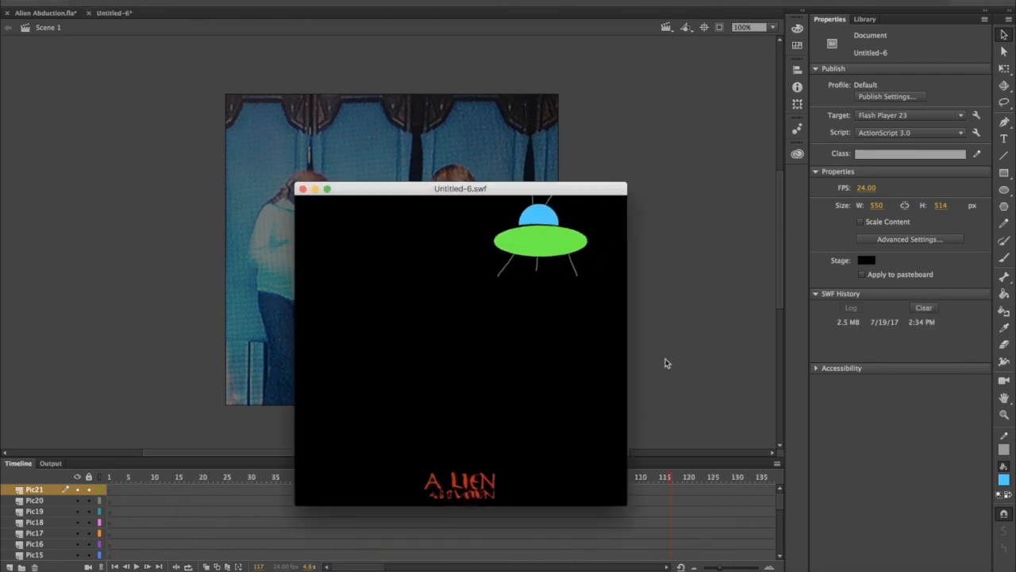